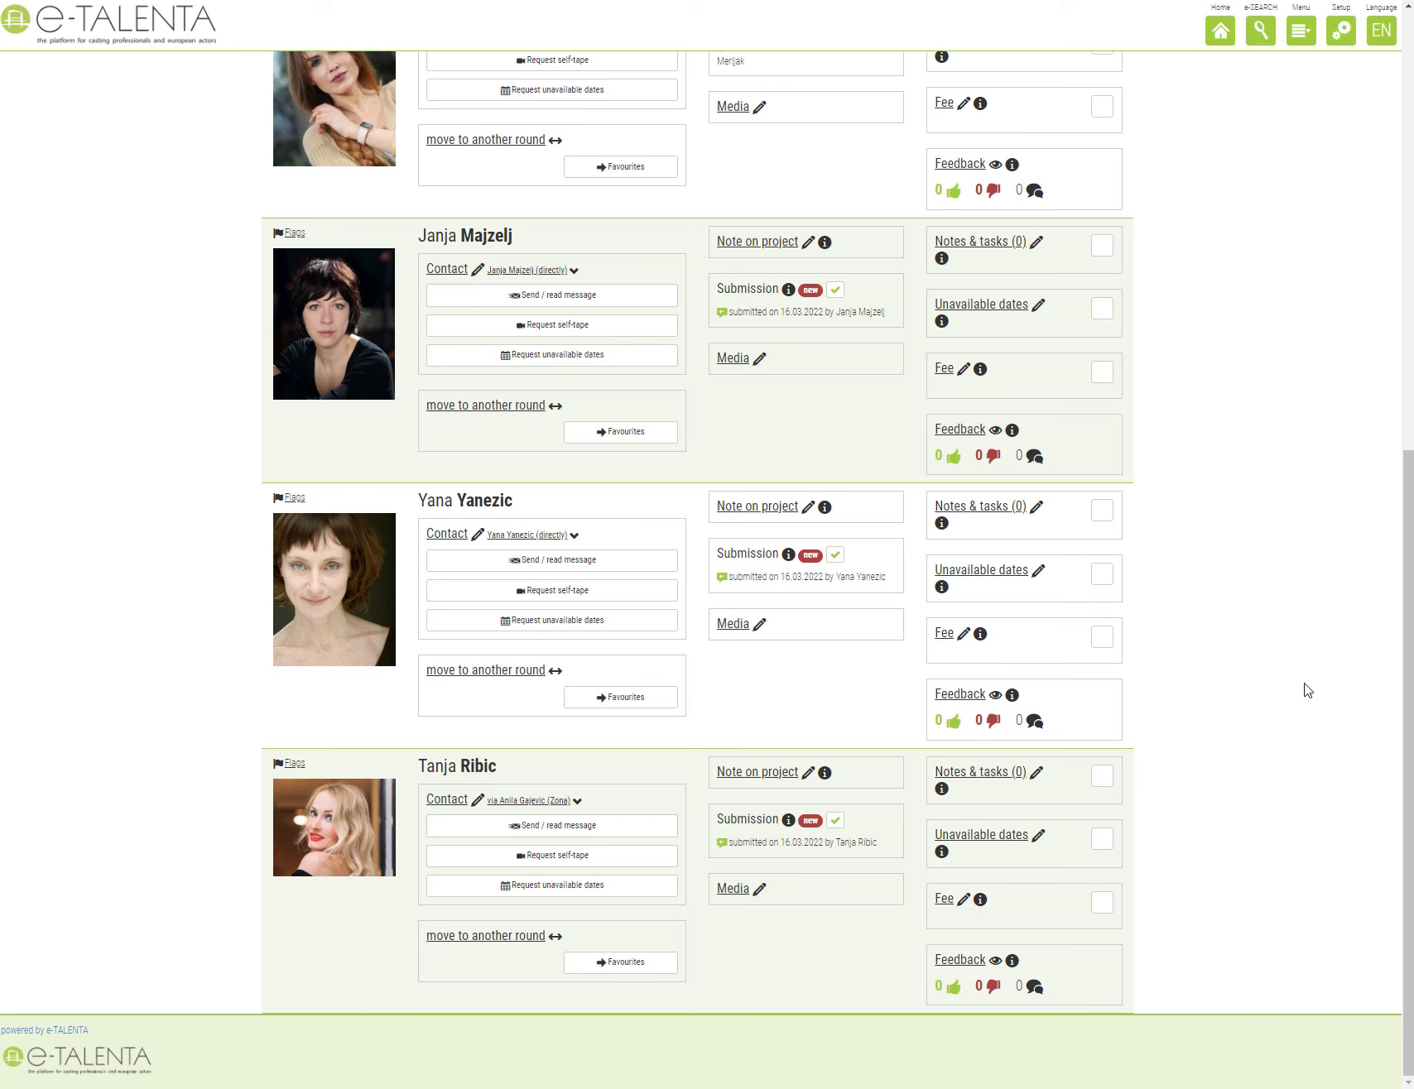
Sort the candidate list first by Profile completeness, and second by Submission date in ascending order
scroll(1307, 690, "up", 10)
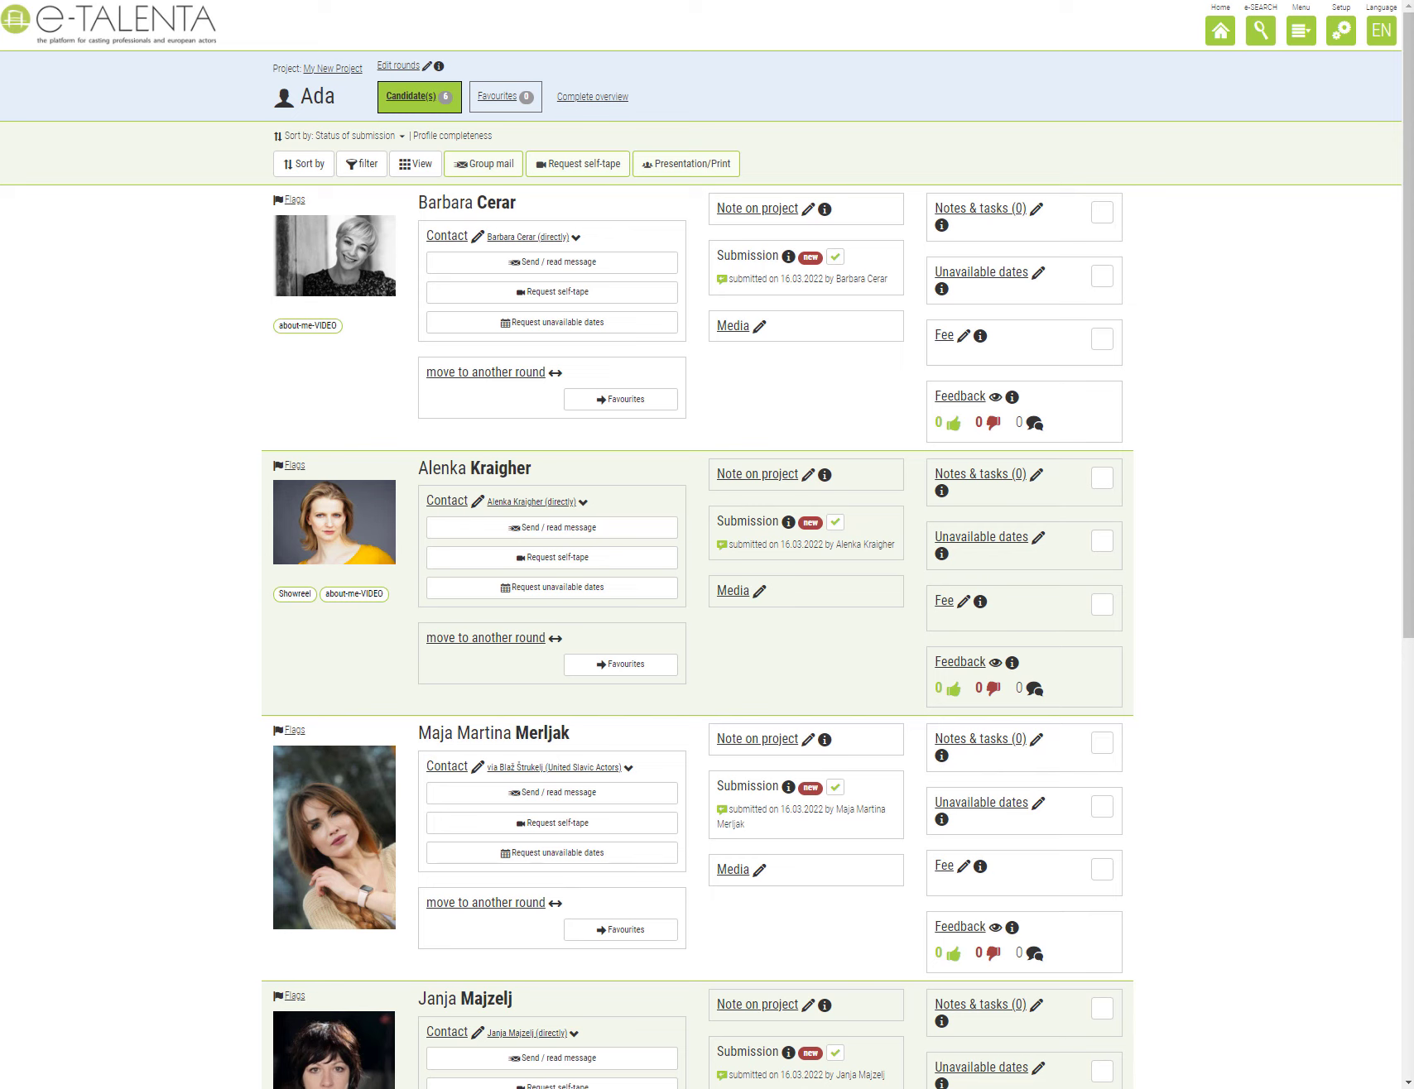
left_click(309, 176)
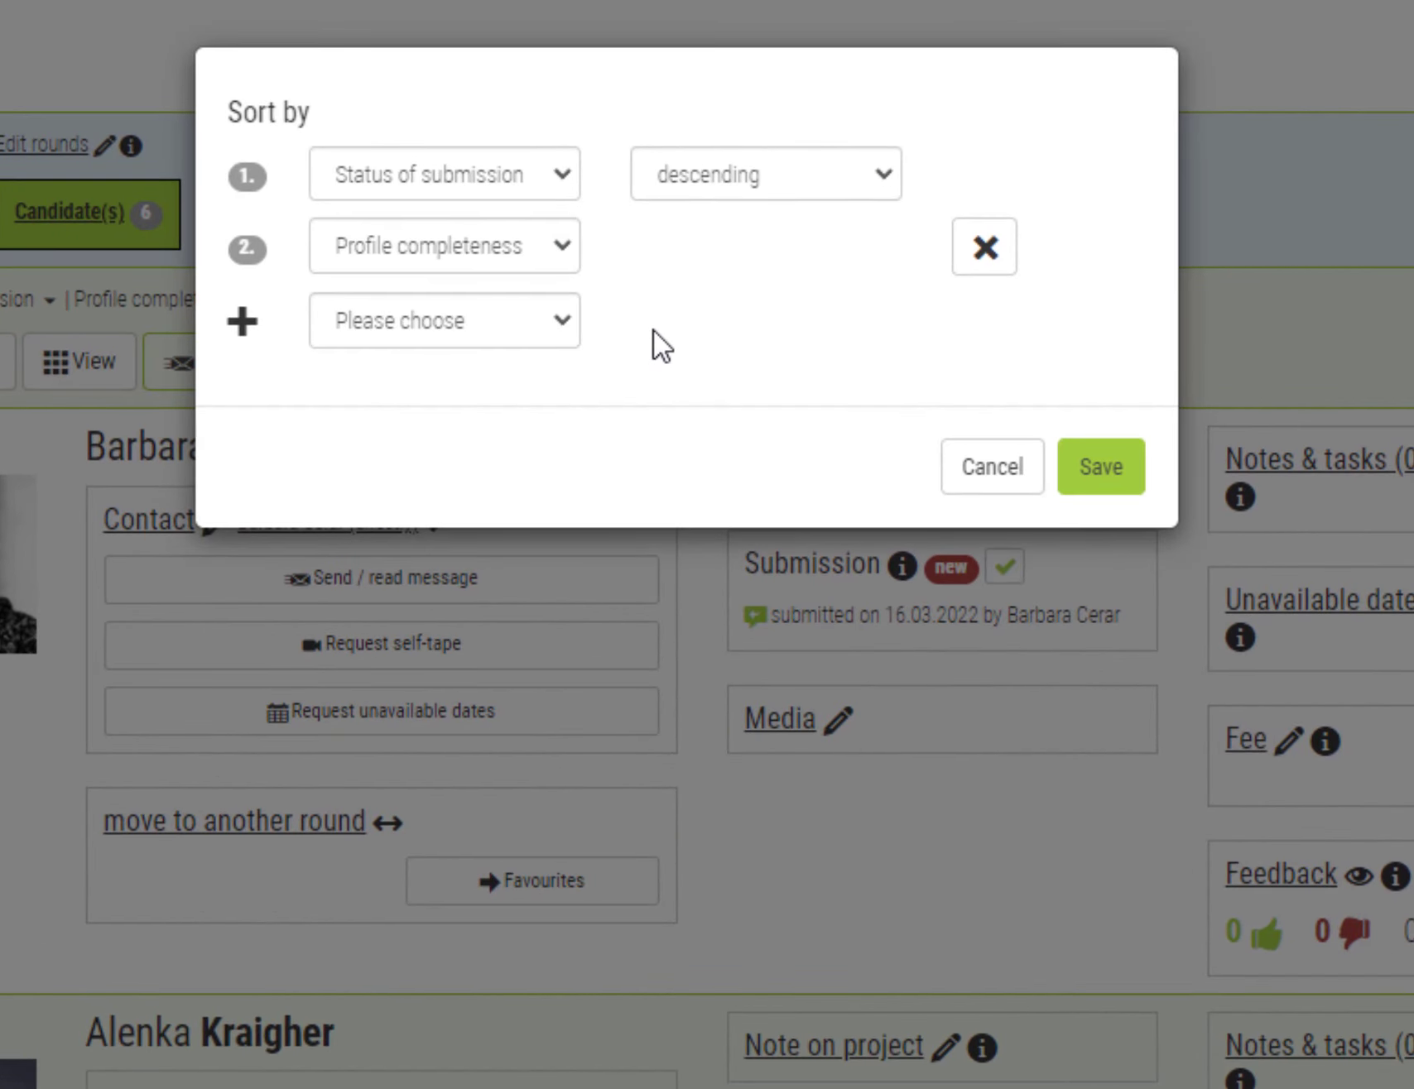
left_click(454, 175)
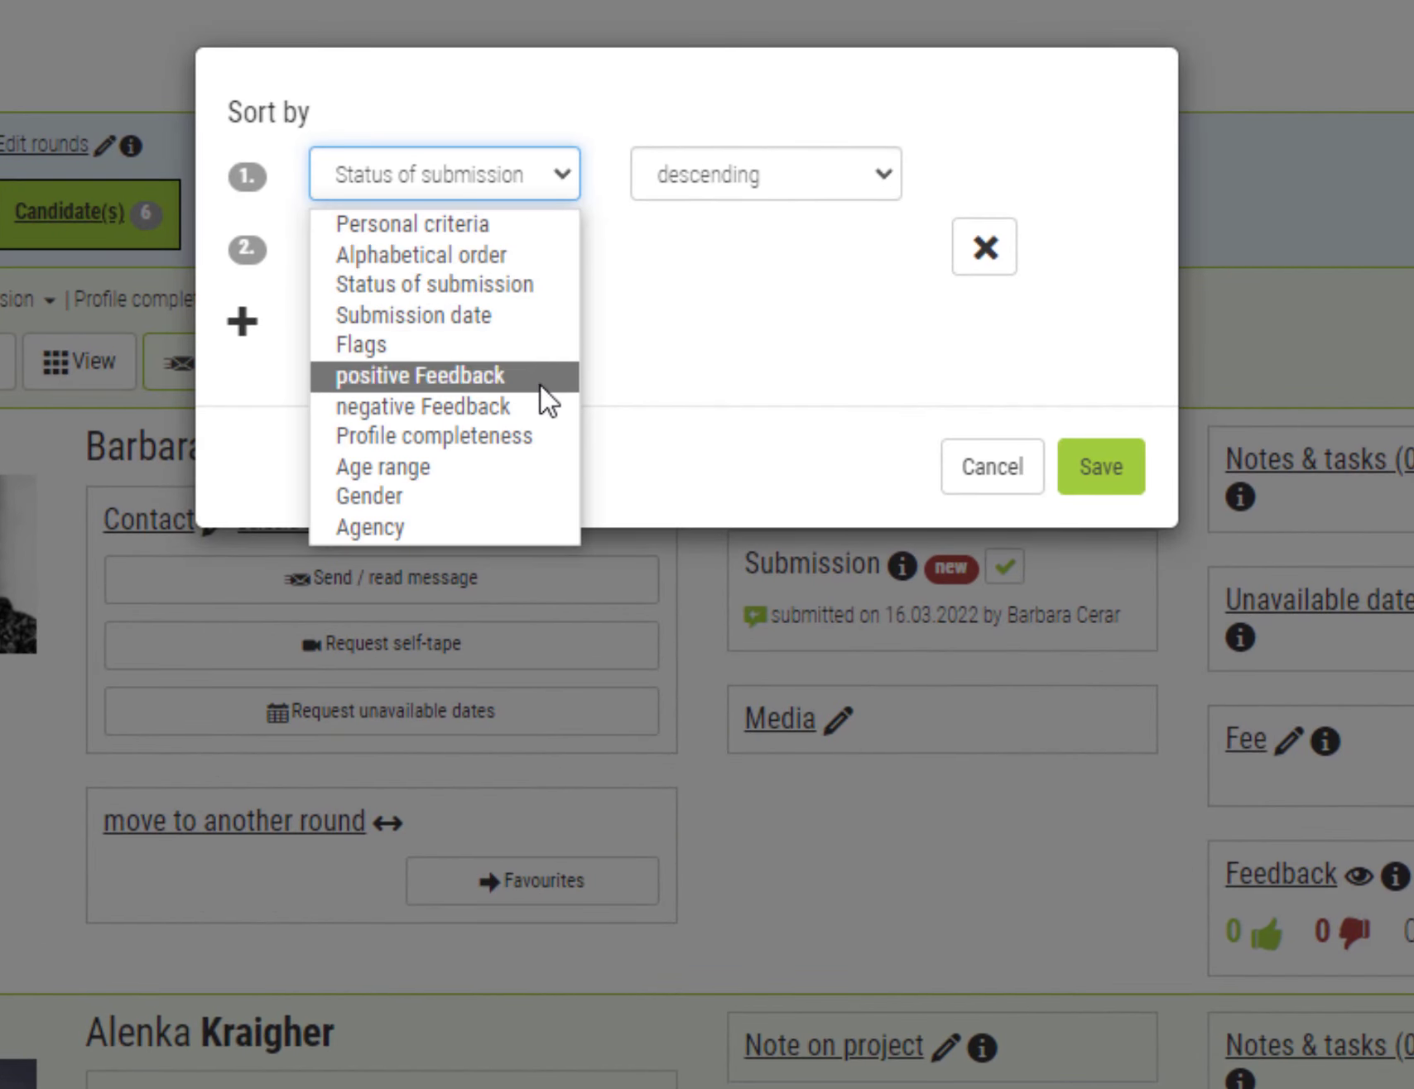
left_click(527, 436)
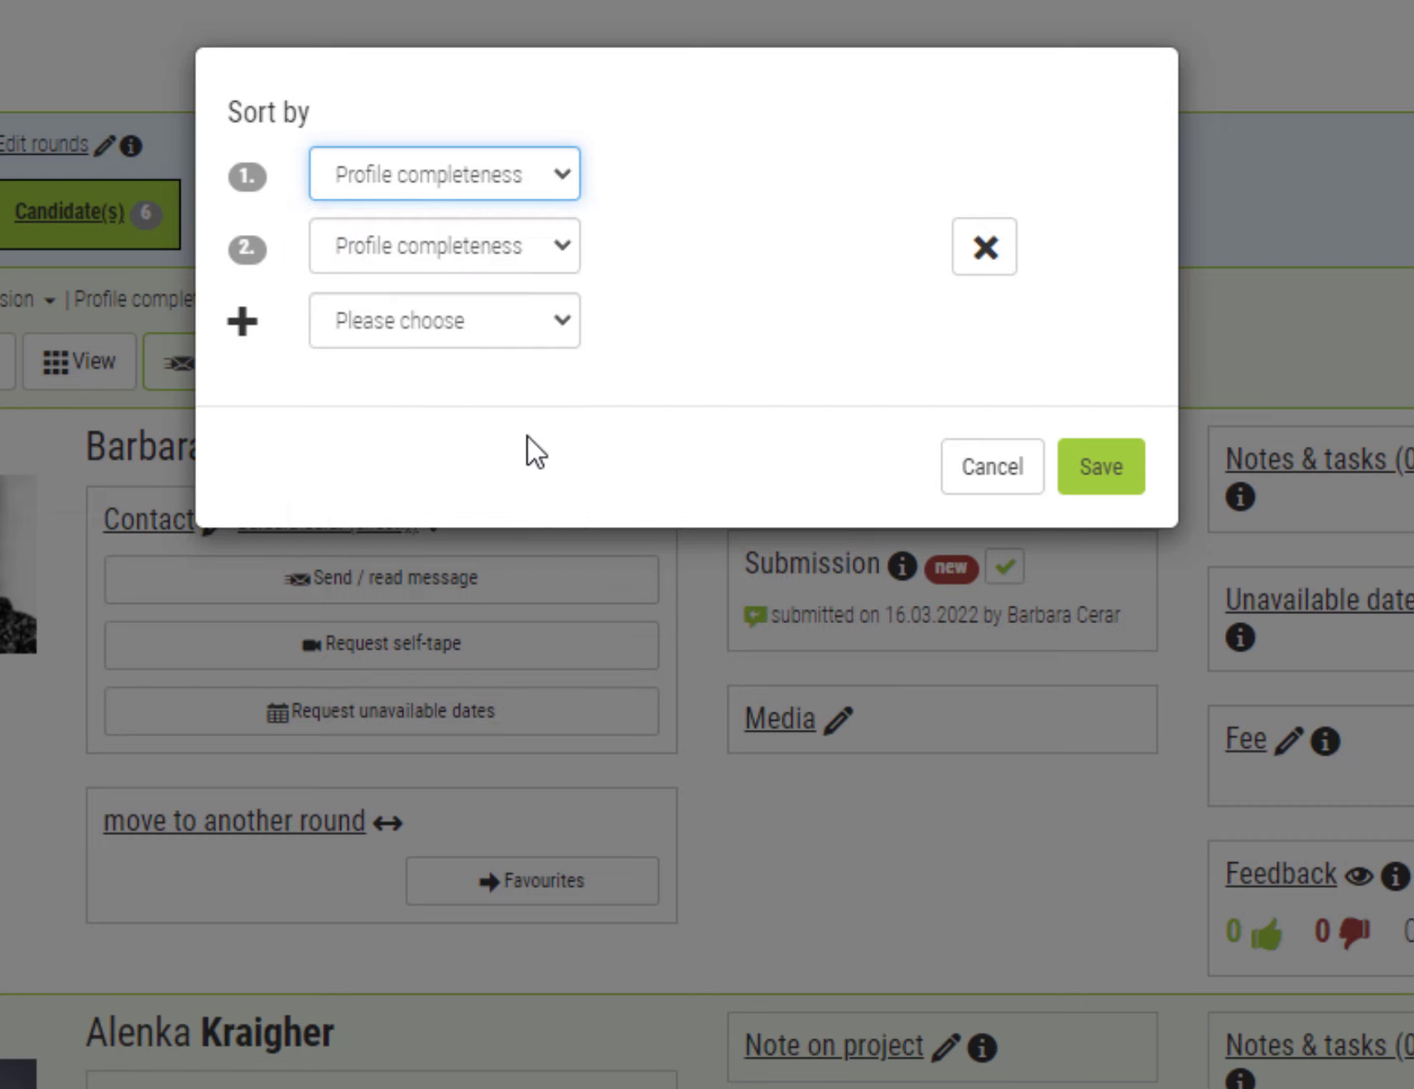
left_click(535, 258)
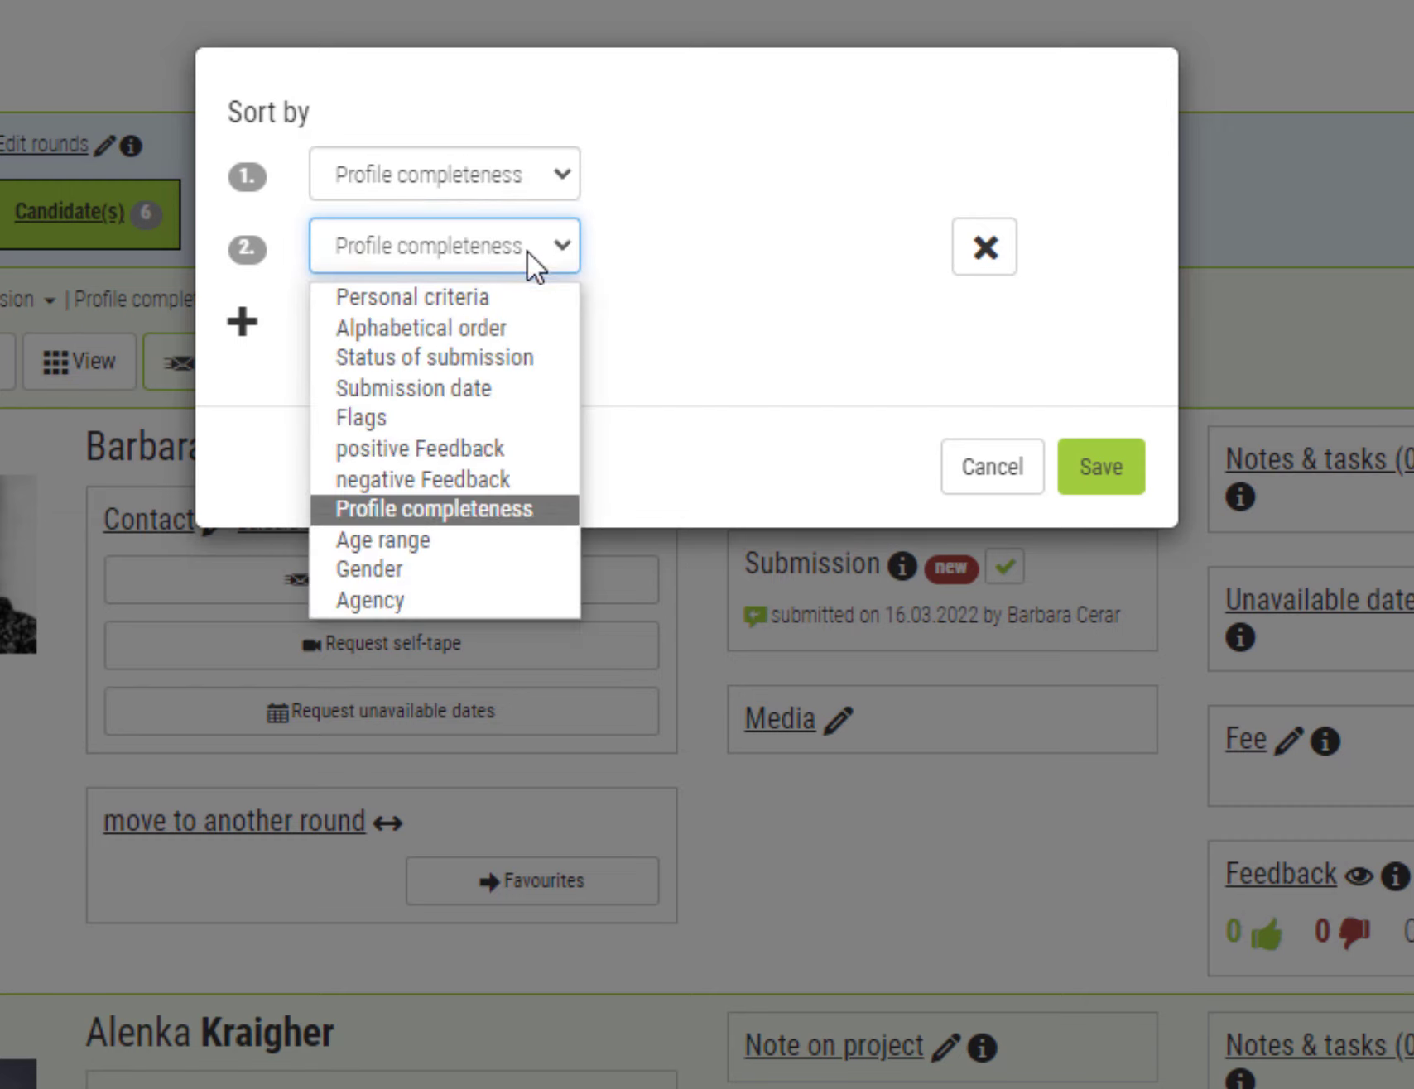
left_click(510, 388)
left_click(880, 249)
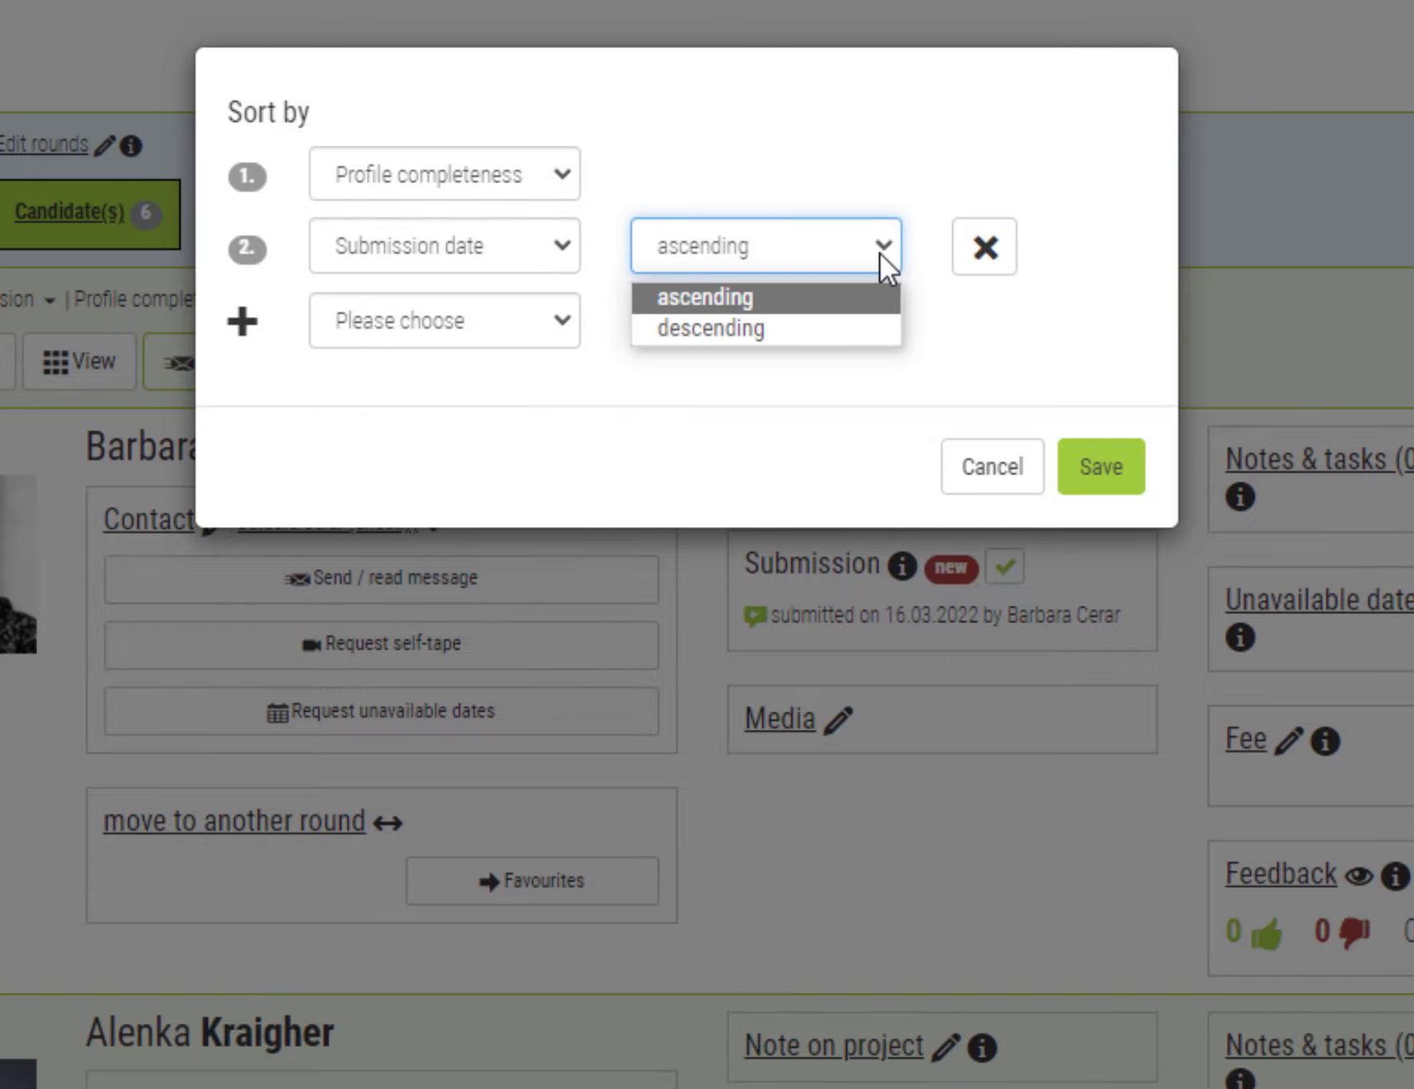
left_click(873, 299)
left_click(1102, 467)
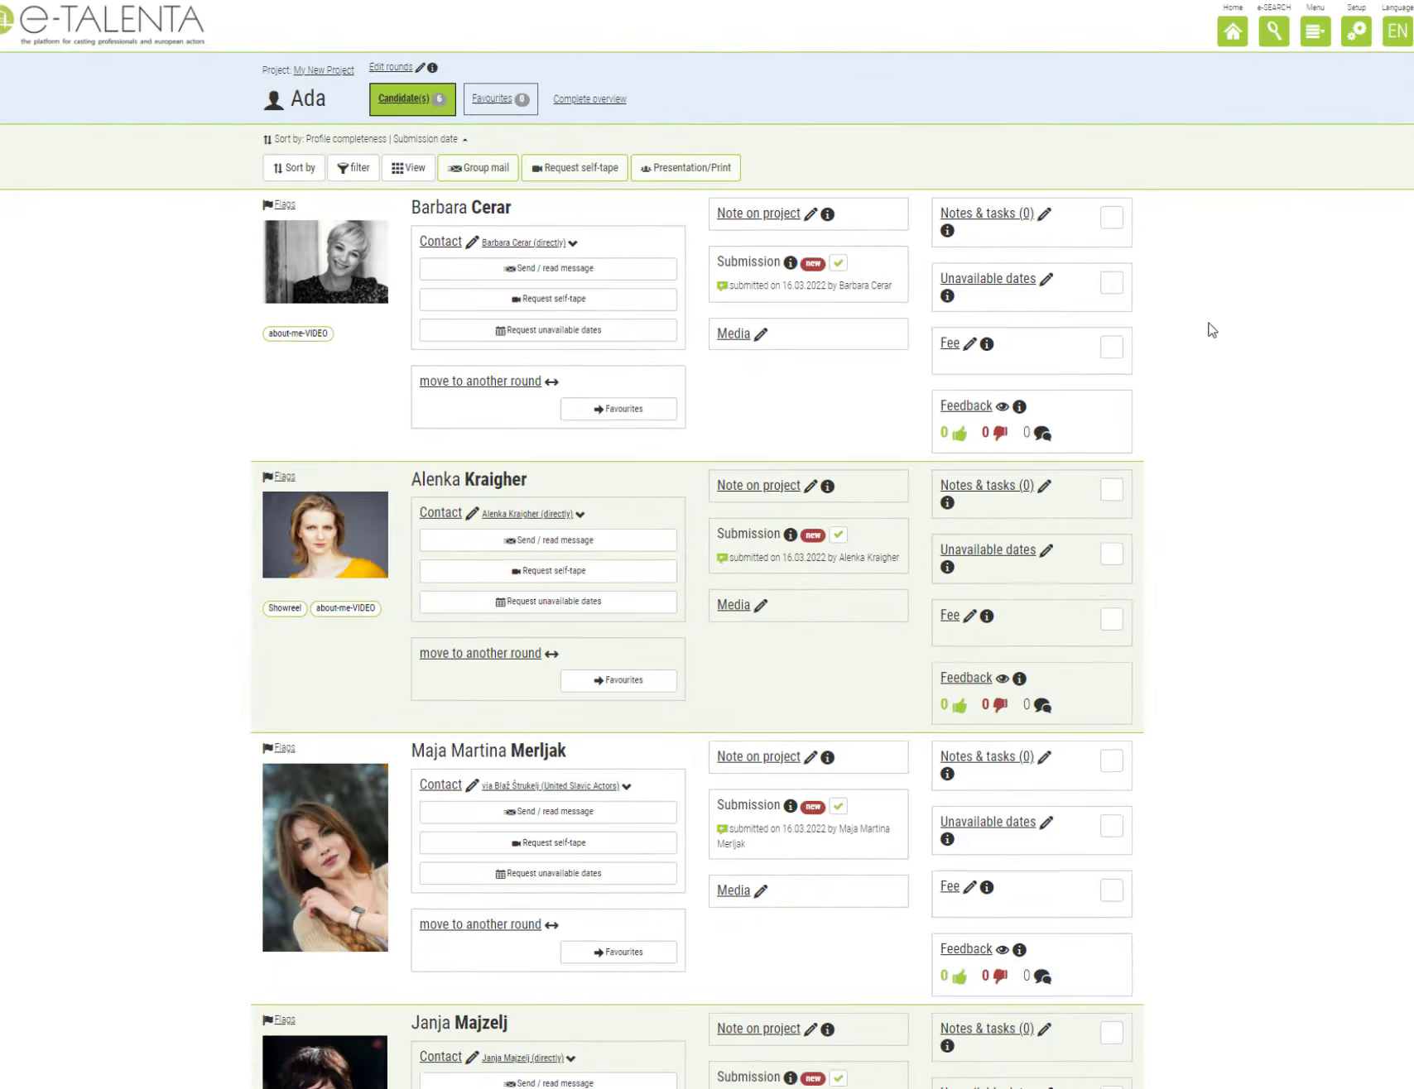
Look at the candidate filter options and reset the filter
left_click(362, 163)
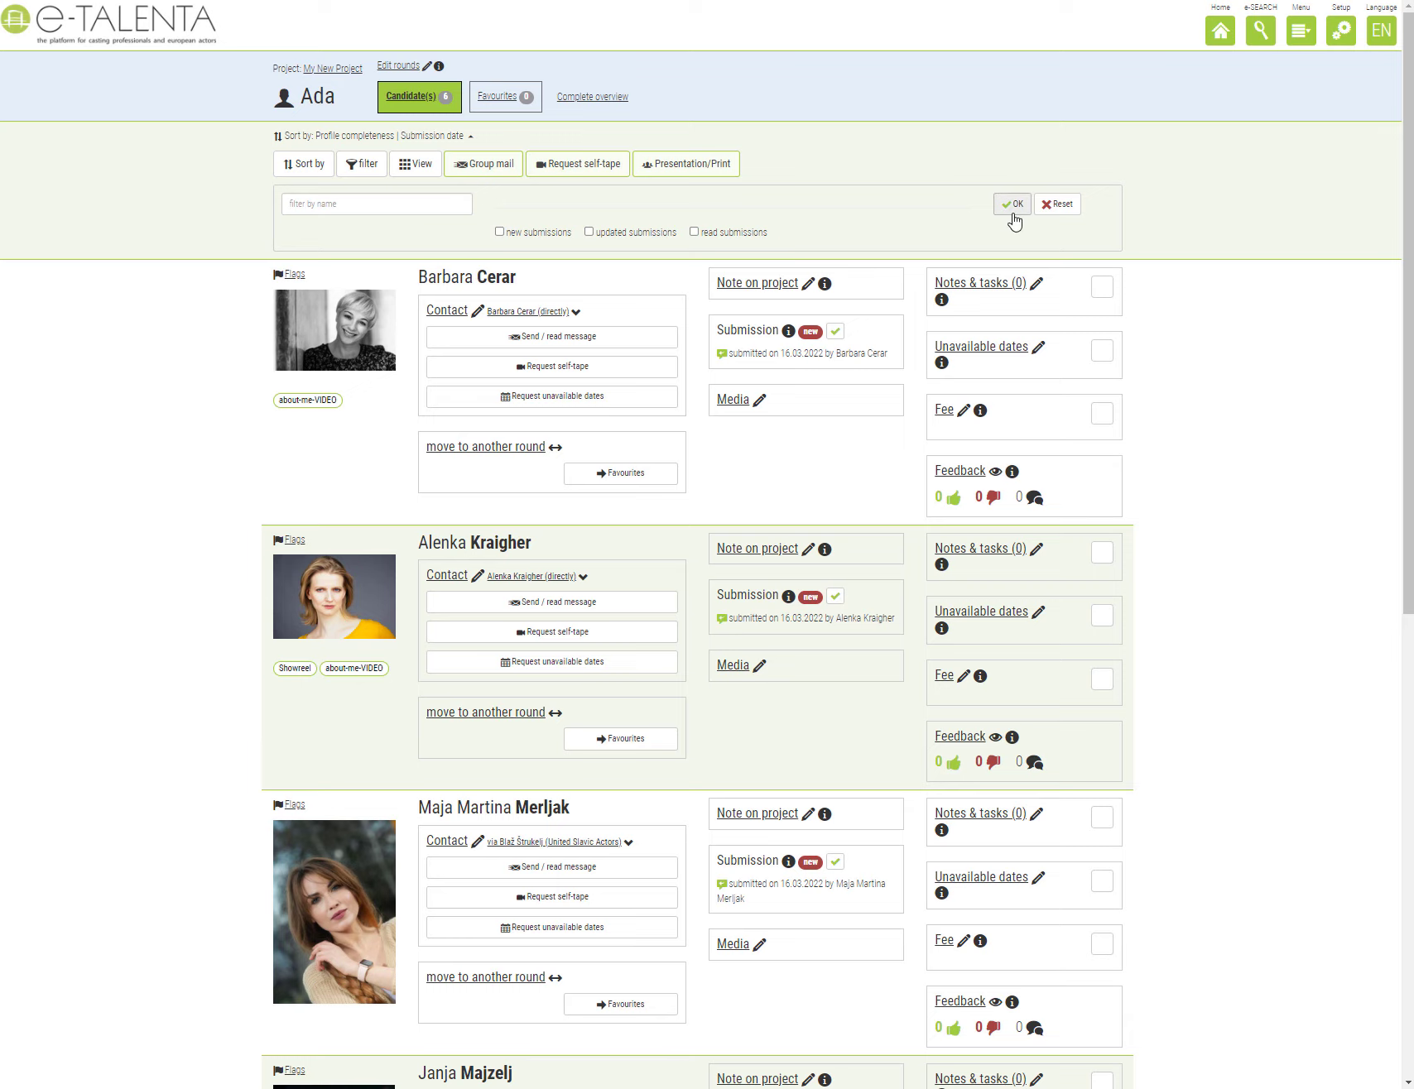
left_click(1057, 205)
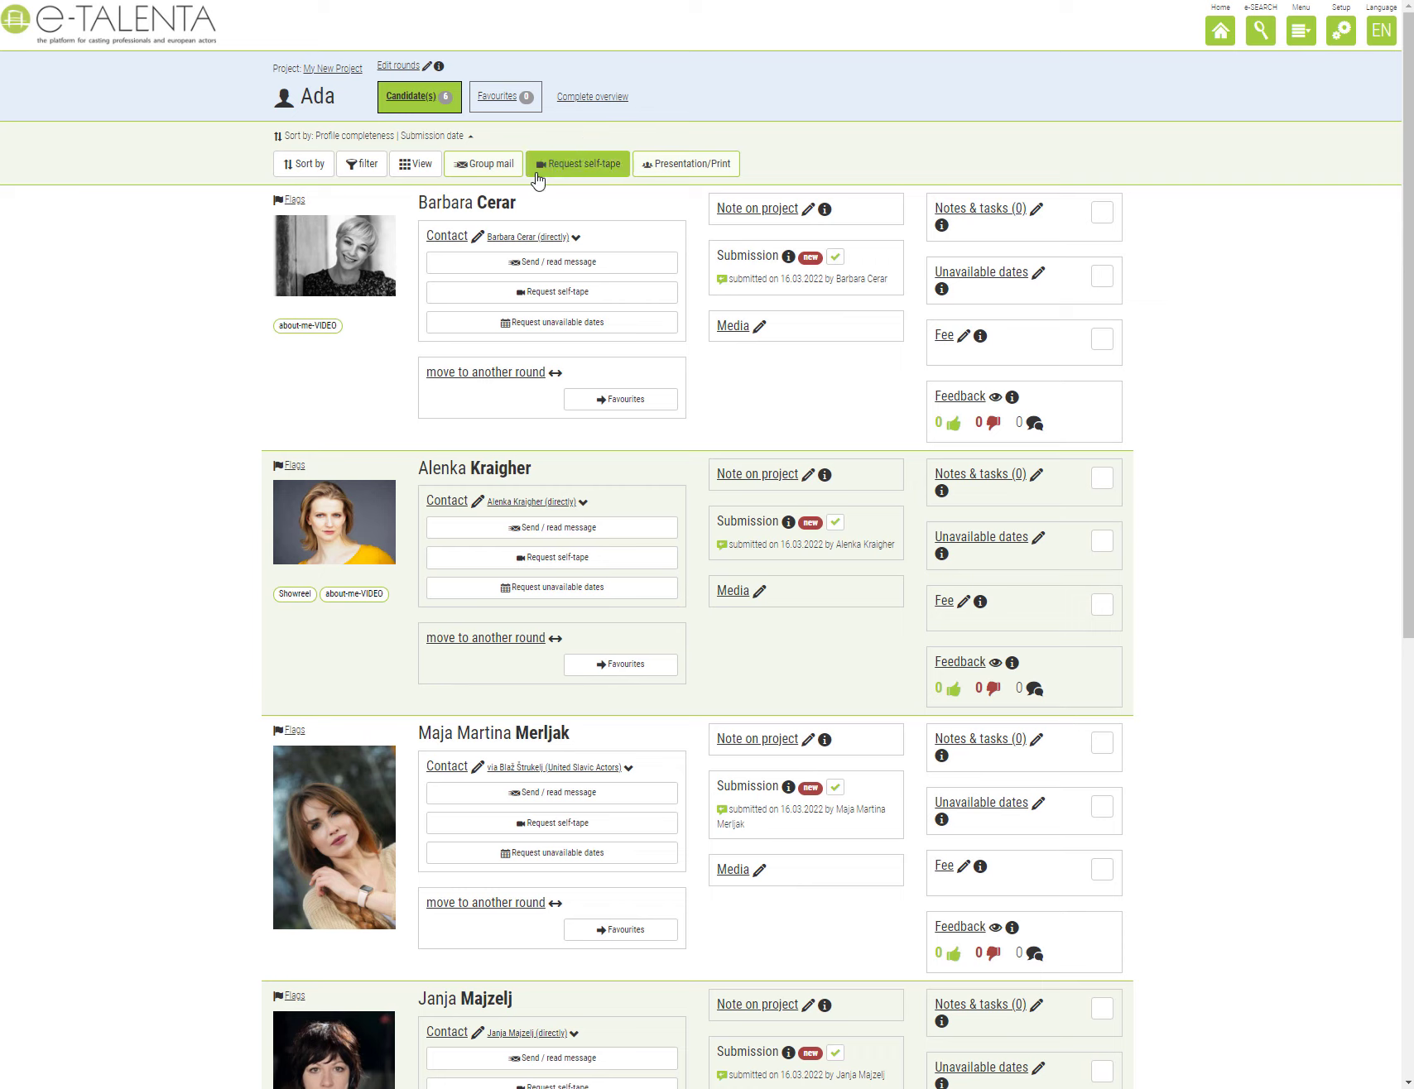
Preview the candidates in Grid view, return to the Overview layout and hide the view options
left_click(418, 165)
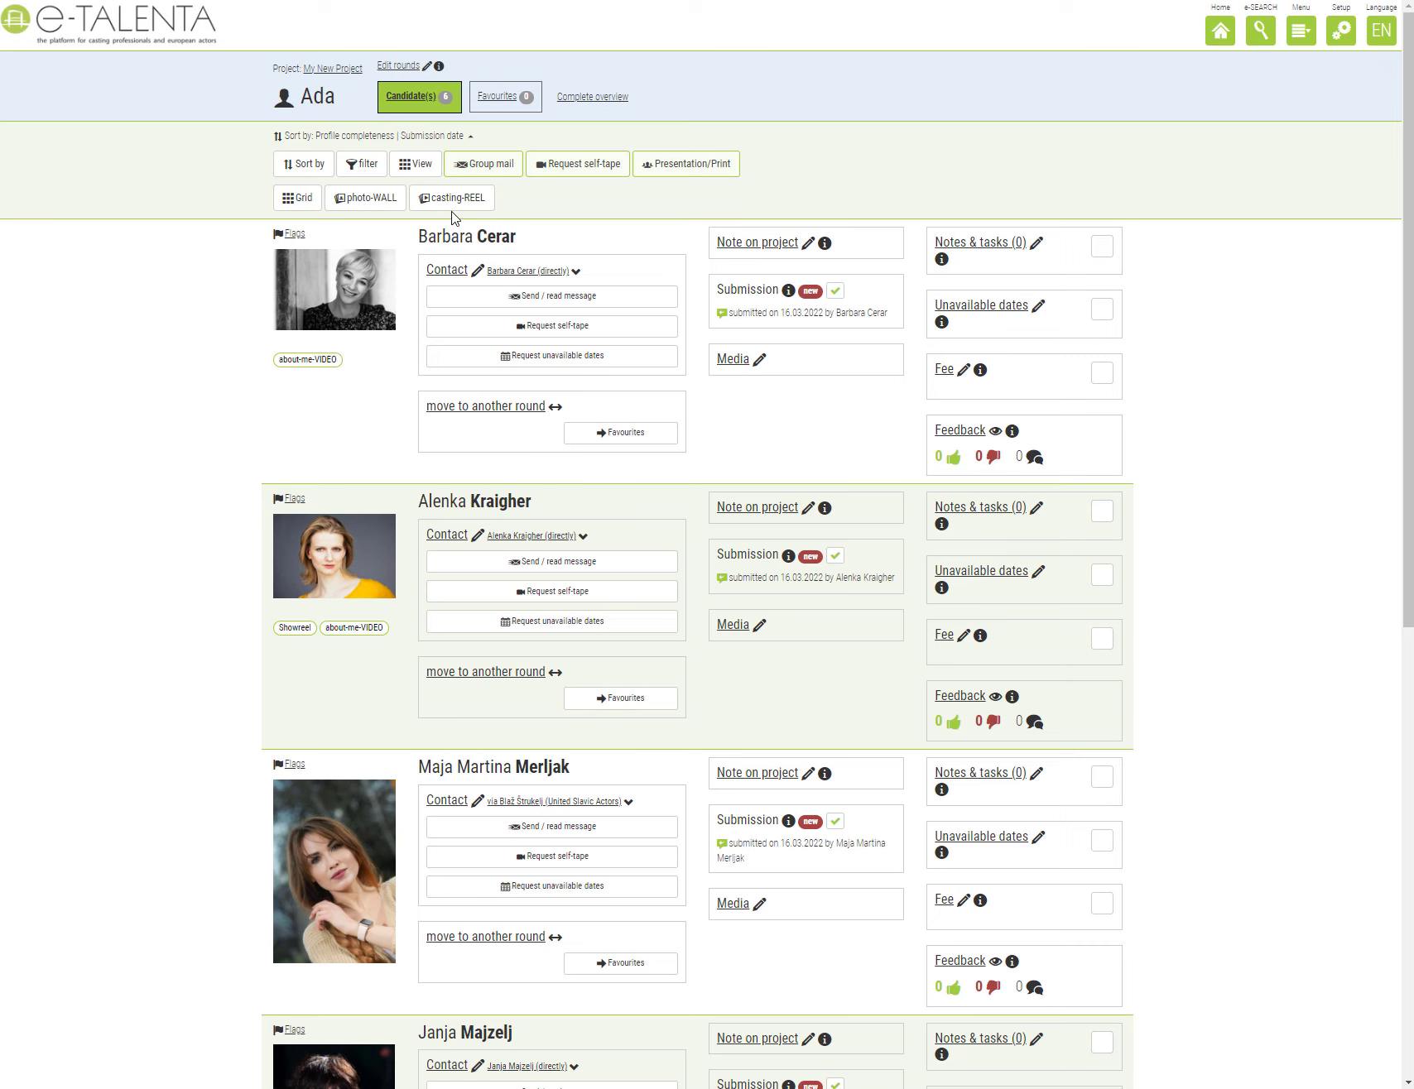
left_click(299, 205)
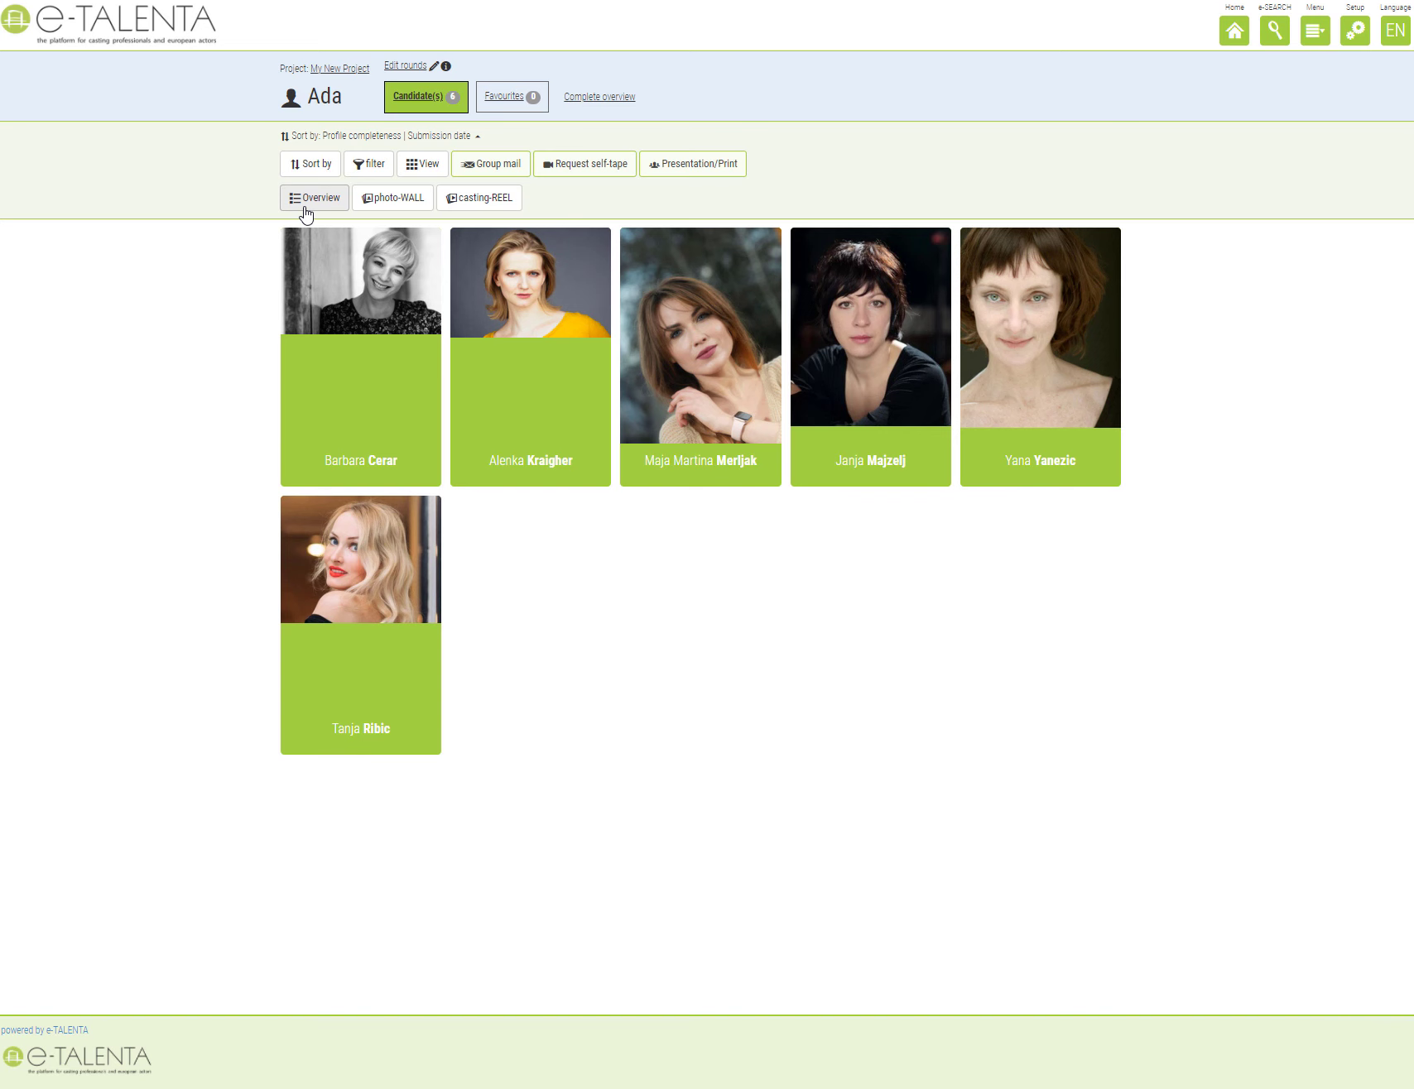
left_click(306, 202)
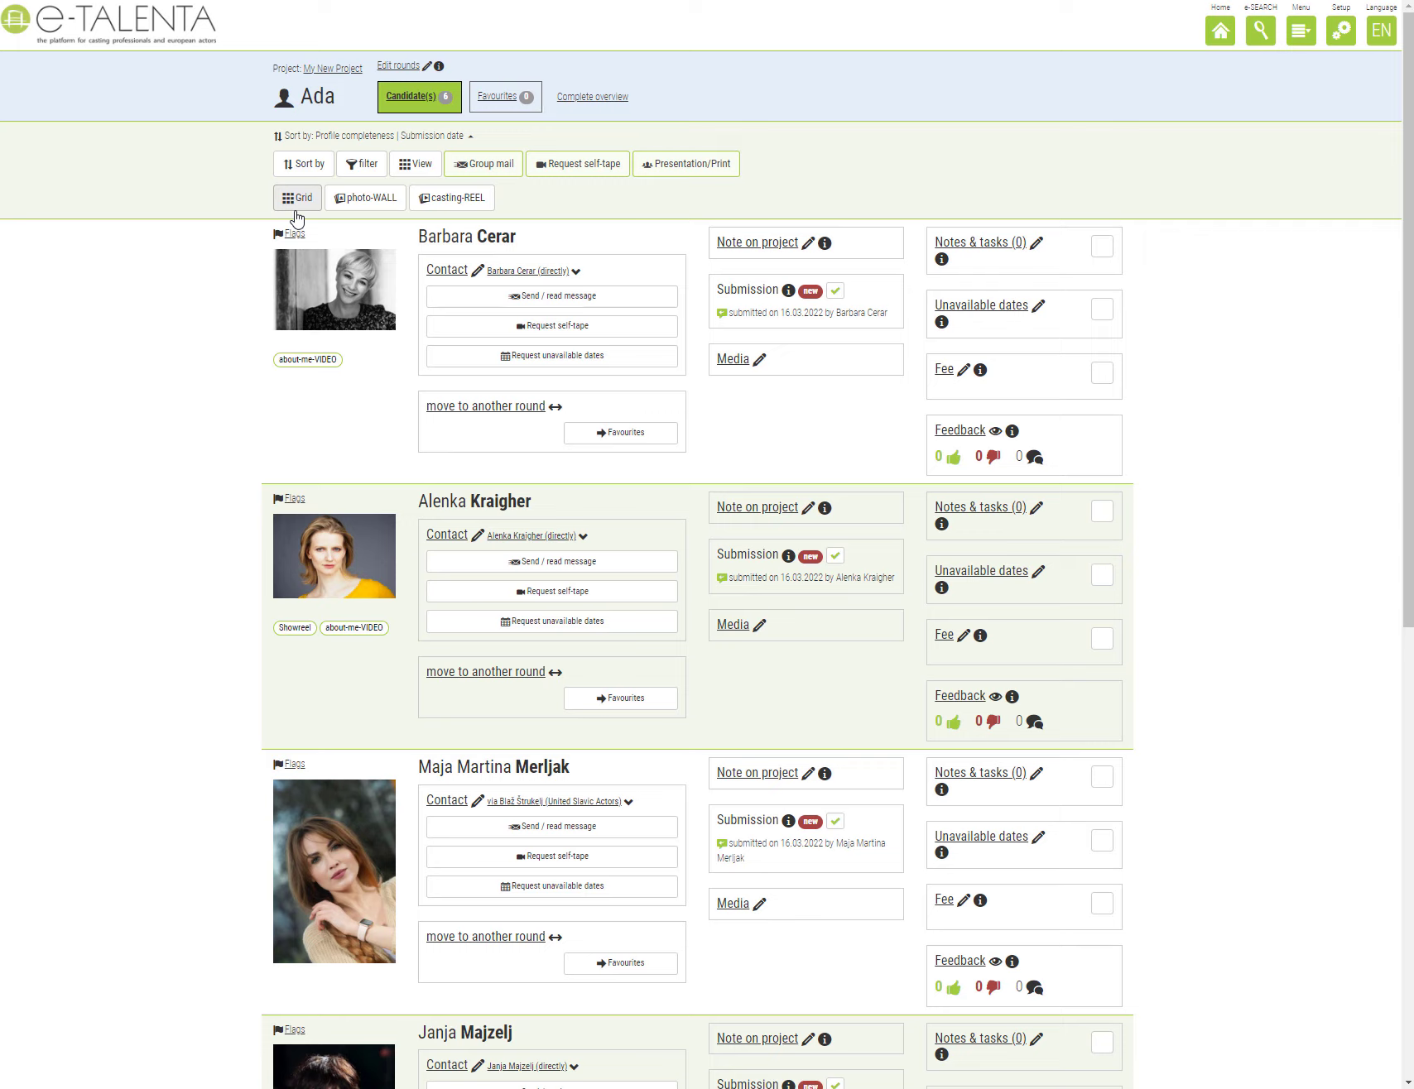
left_click(411, 165)
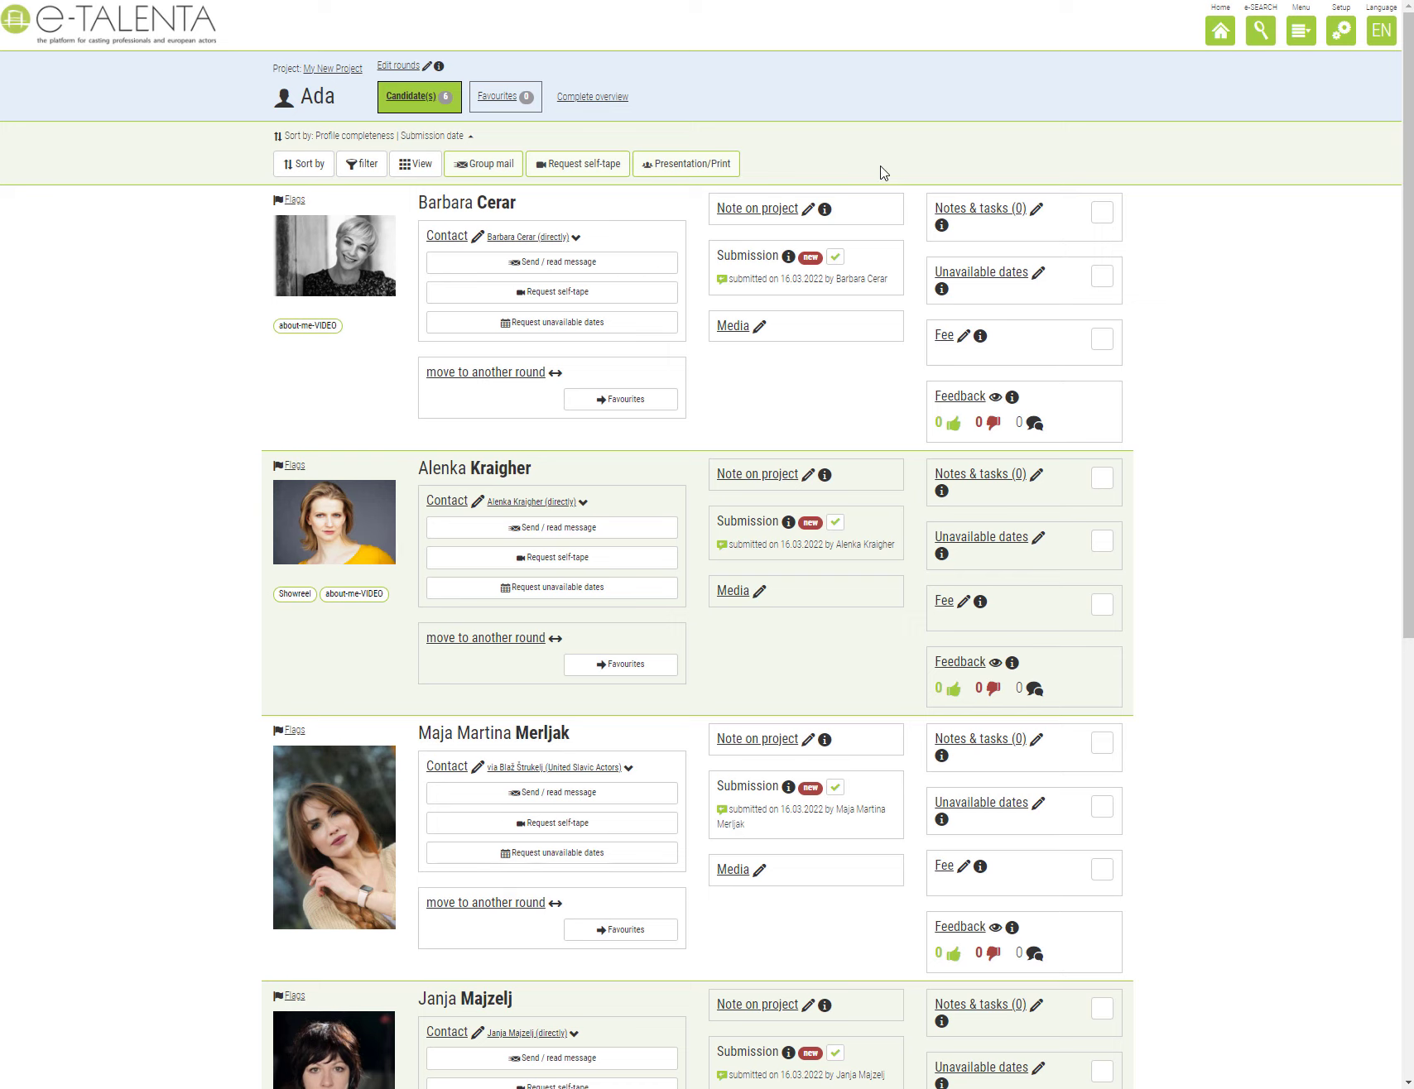
Add a casting round named "First Selection" directly after the Candidate(s) round and save it
left_click(385, 73)
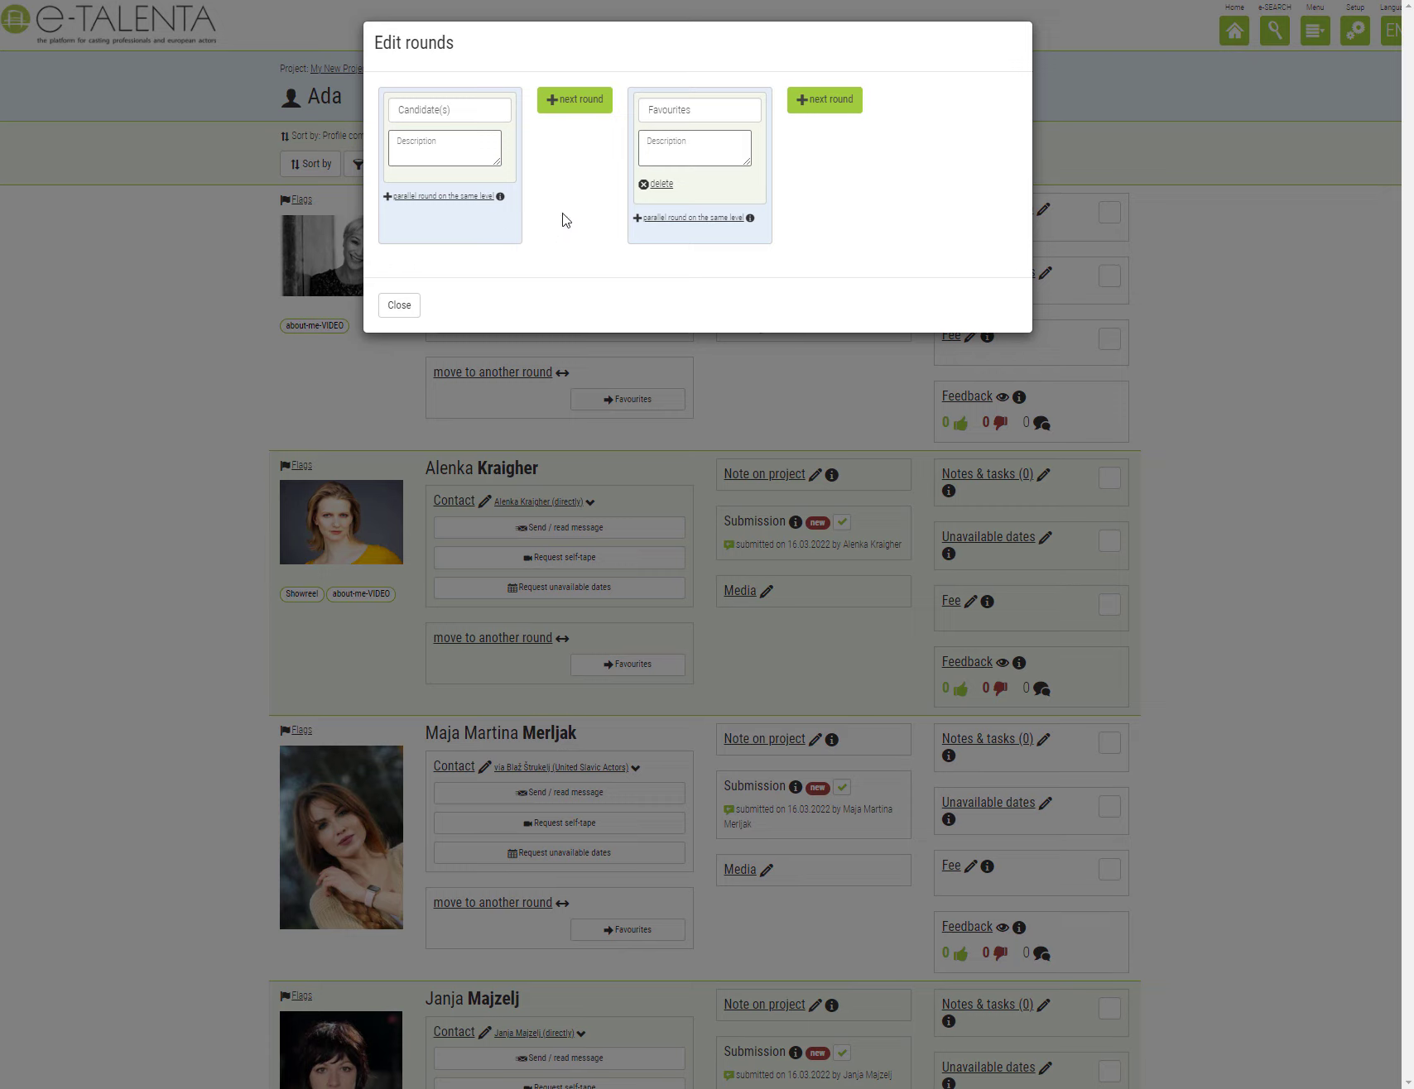
left_click(577, 114)
left_click(583, 103)
type("Firs")
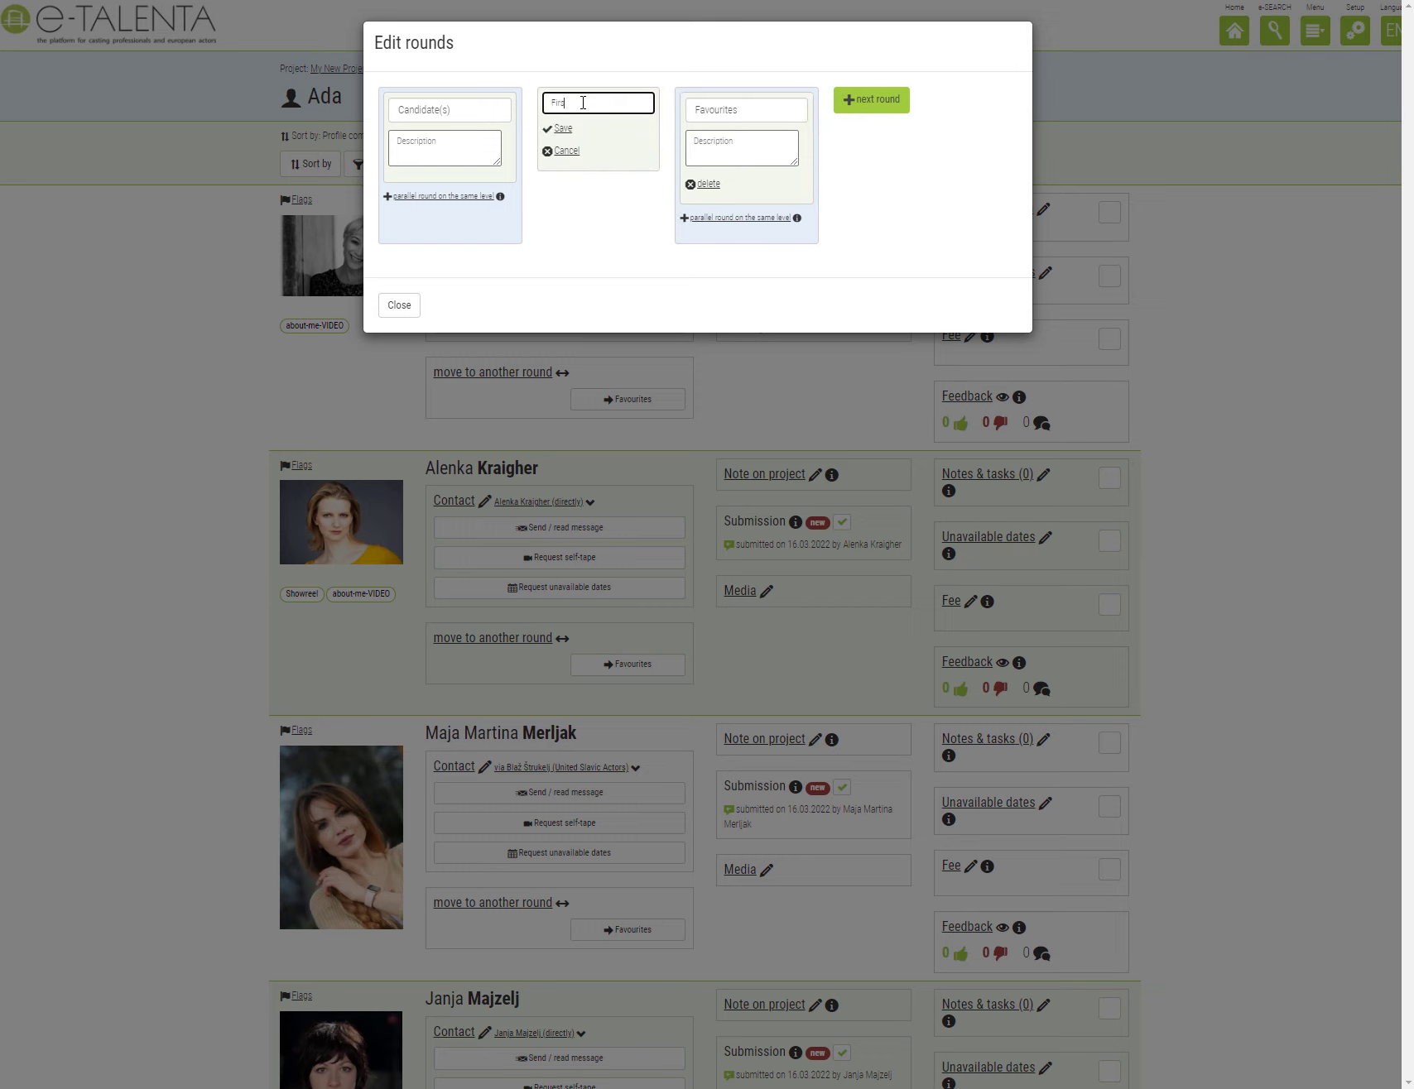
type("t Selection")
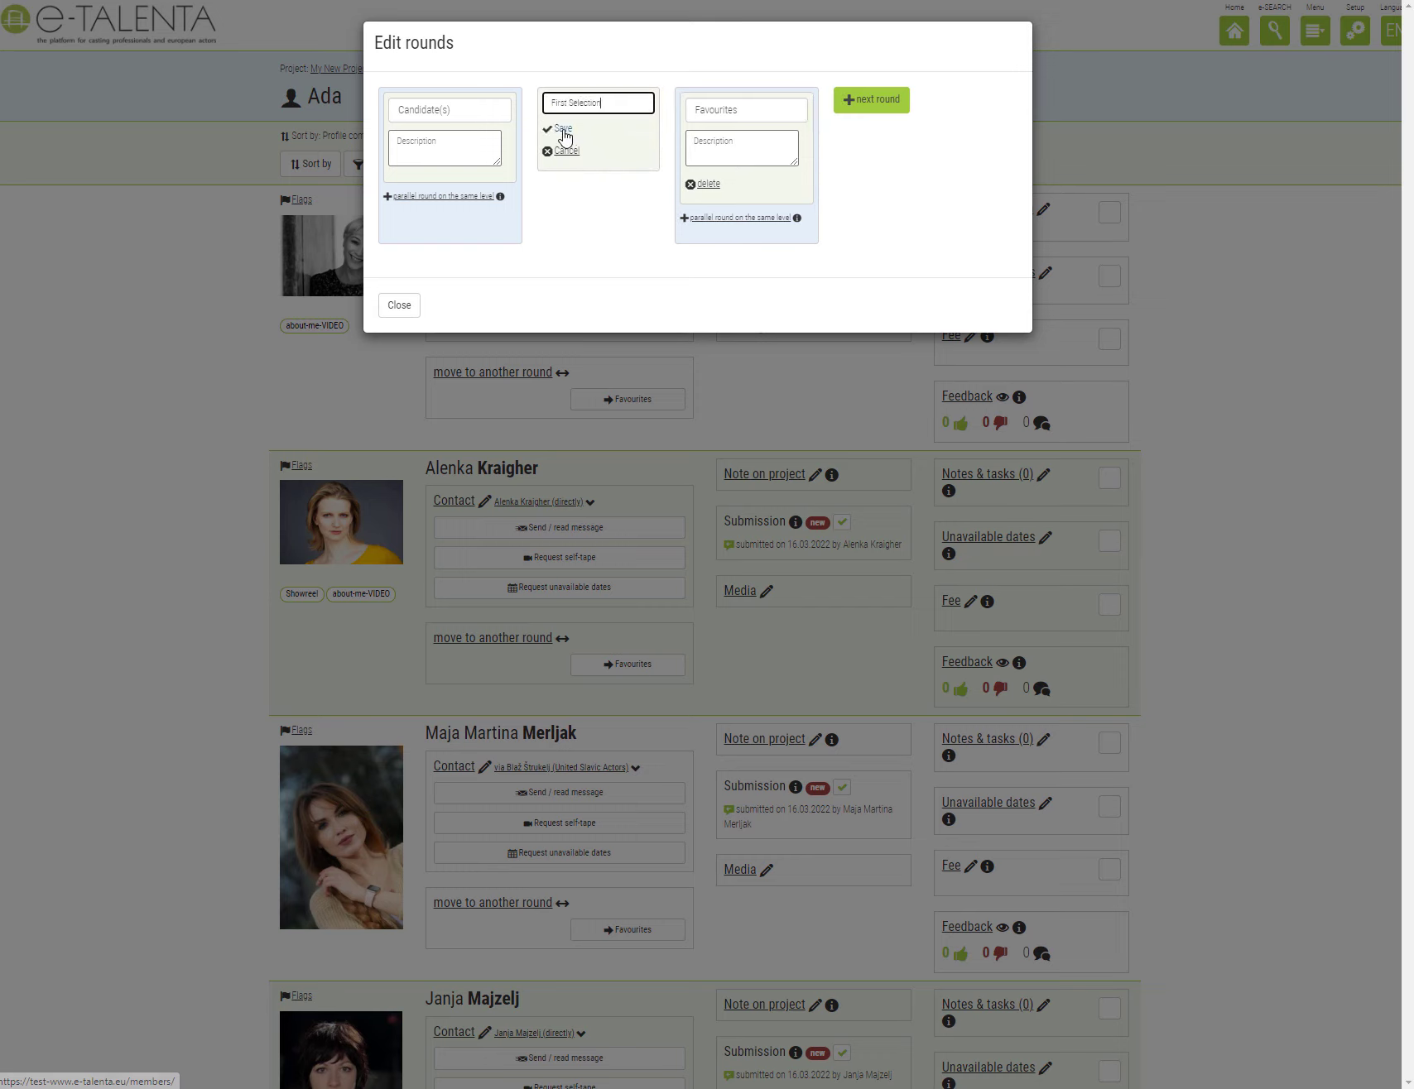
left_click(564, 133)
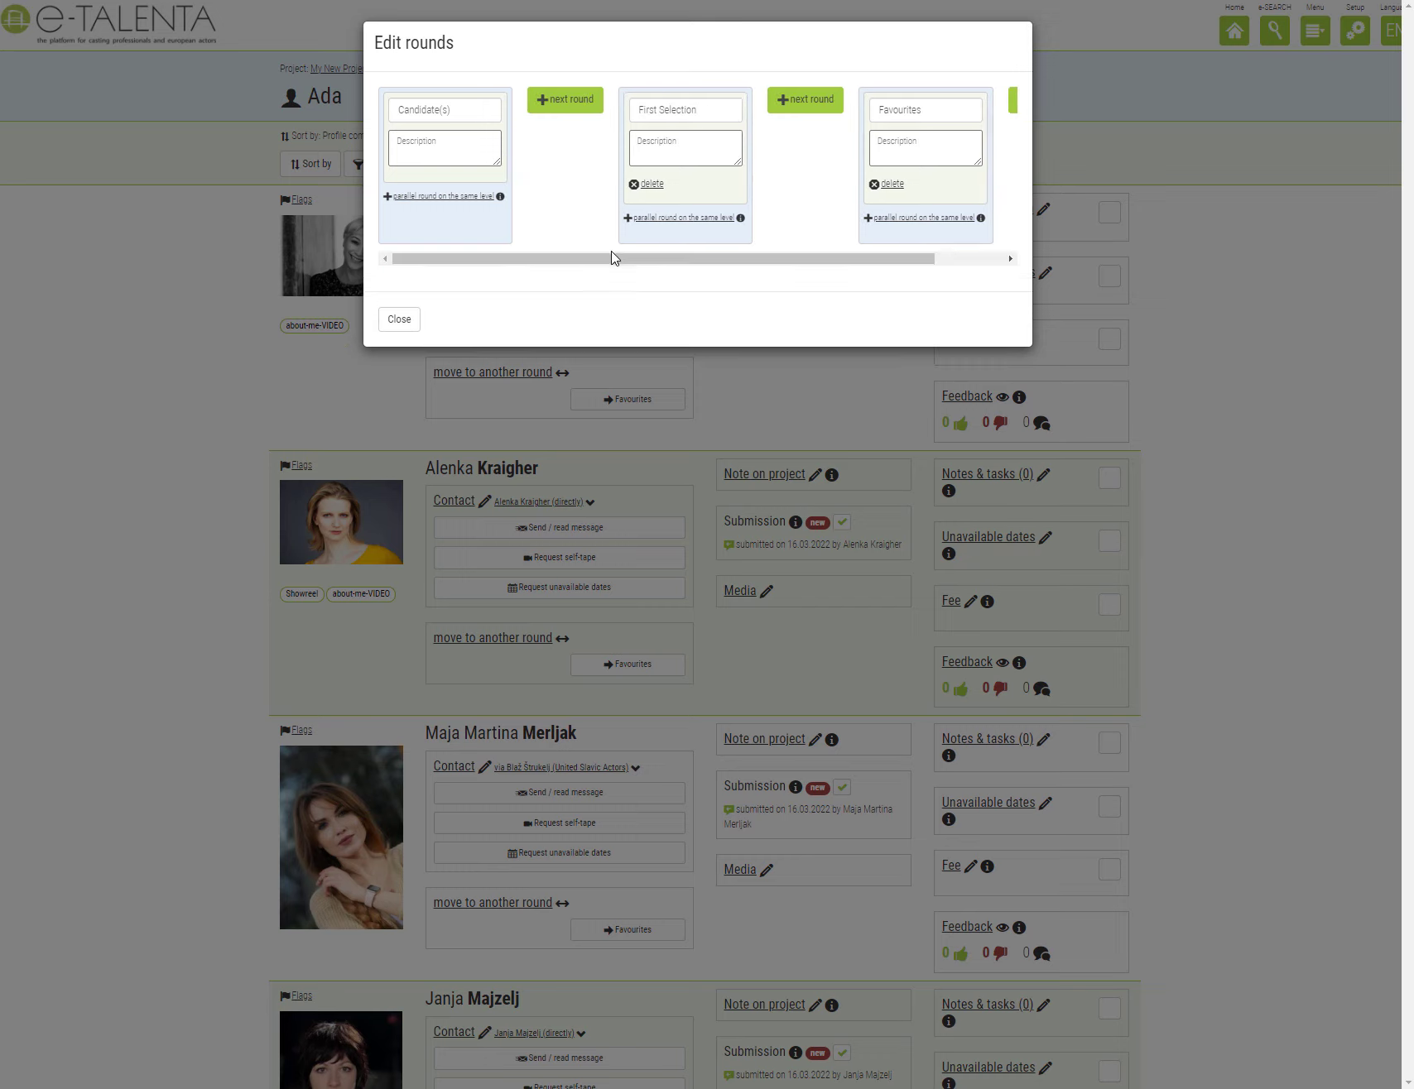
Add a casting round named "Self-Tape" between First Selection and Favourites and save it
left_click(802, 107)
left_click(847, 105)
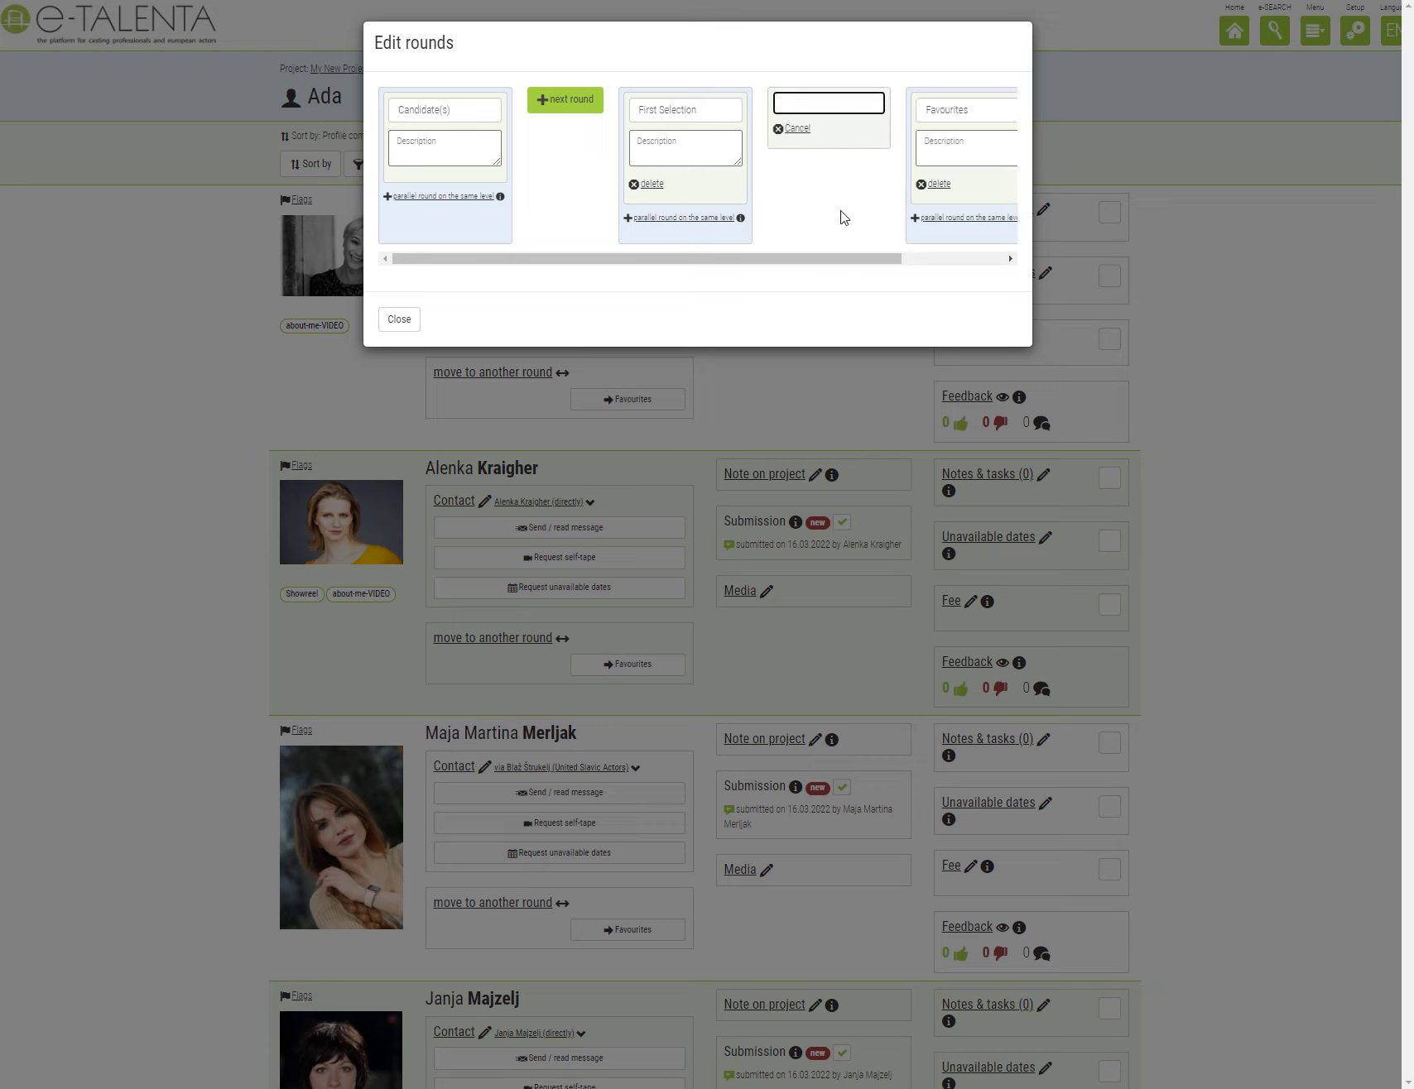
type("Self-Tapes")
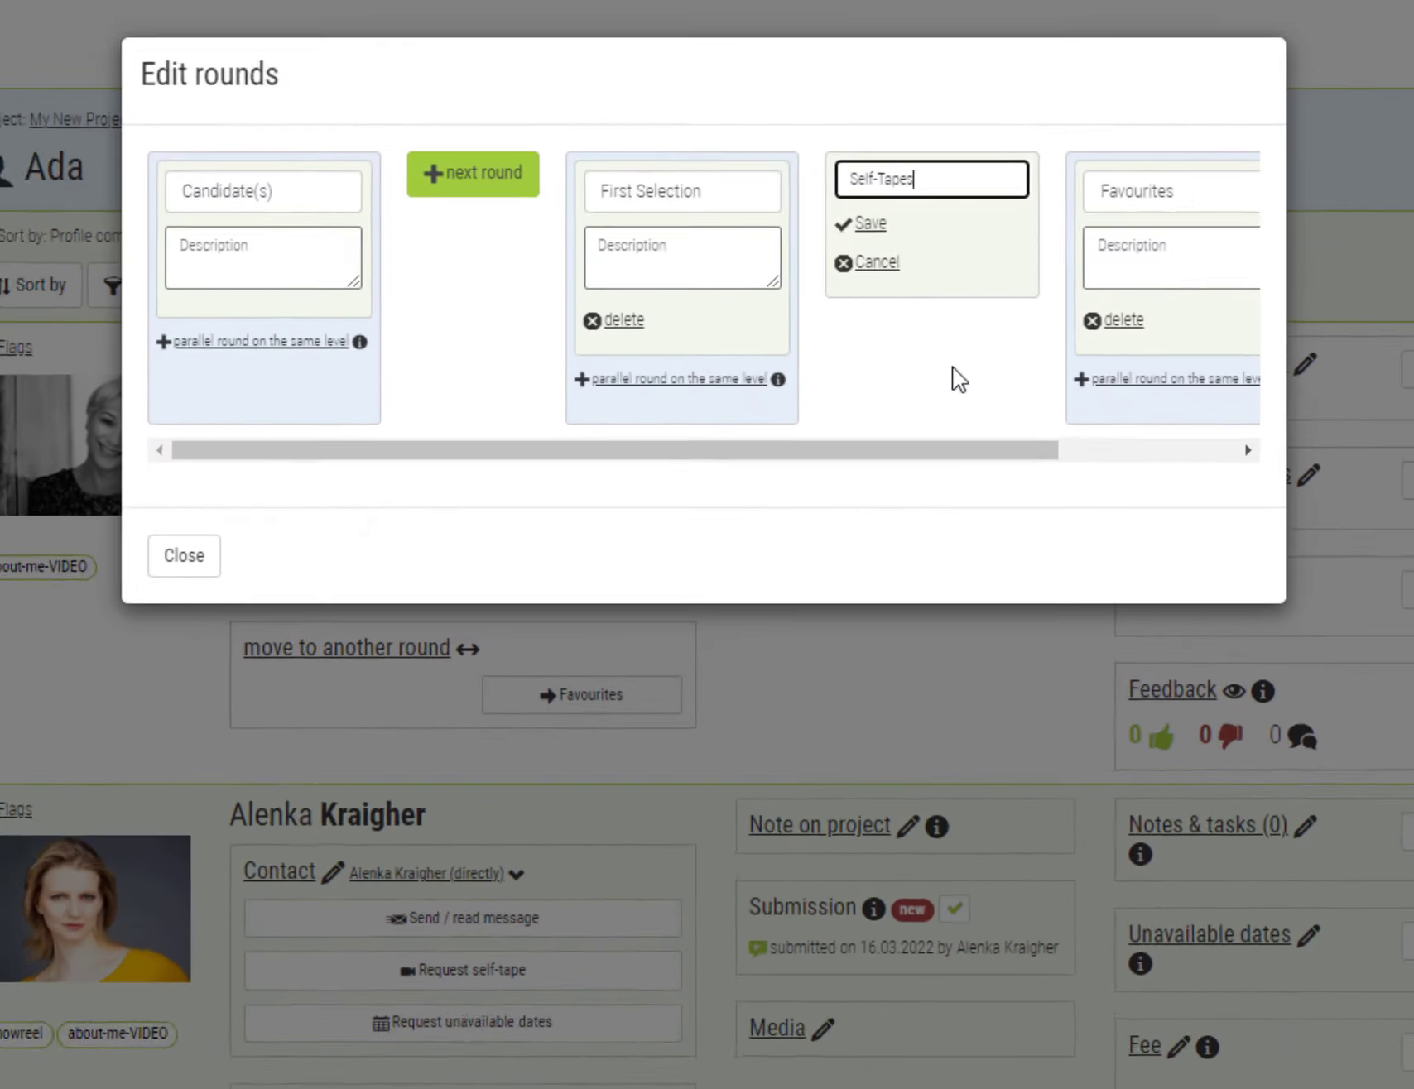
key("BackSpace")
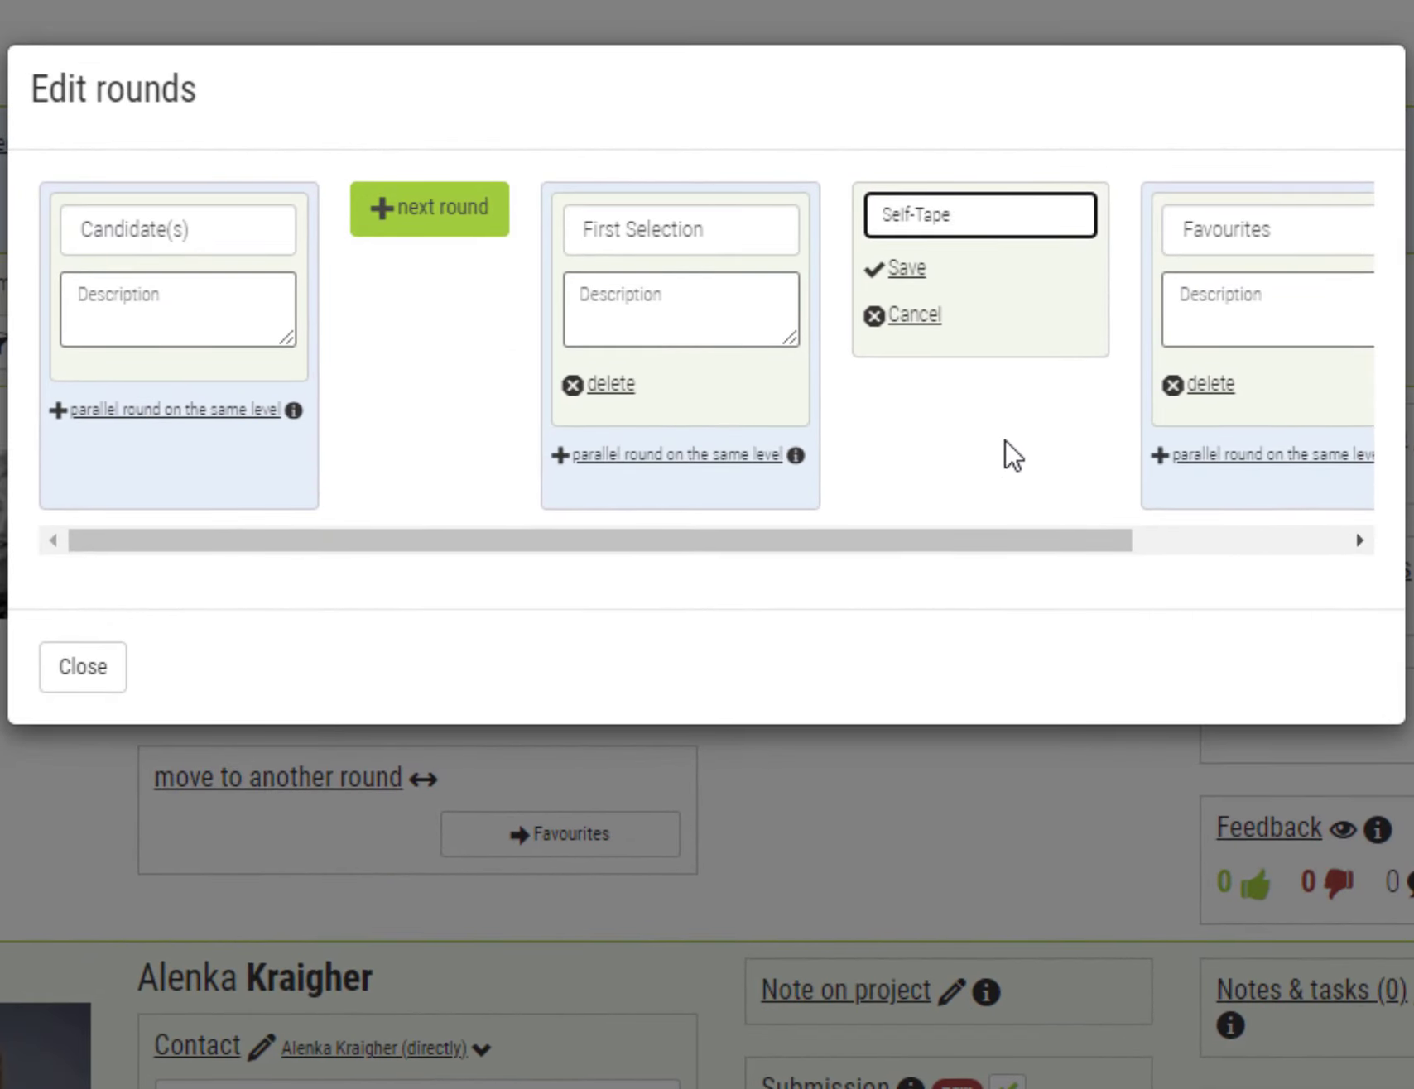
left_click(906, 269)
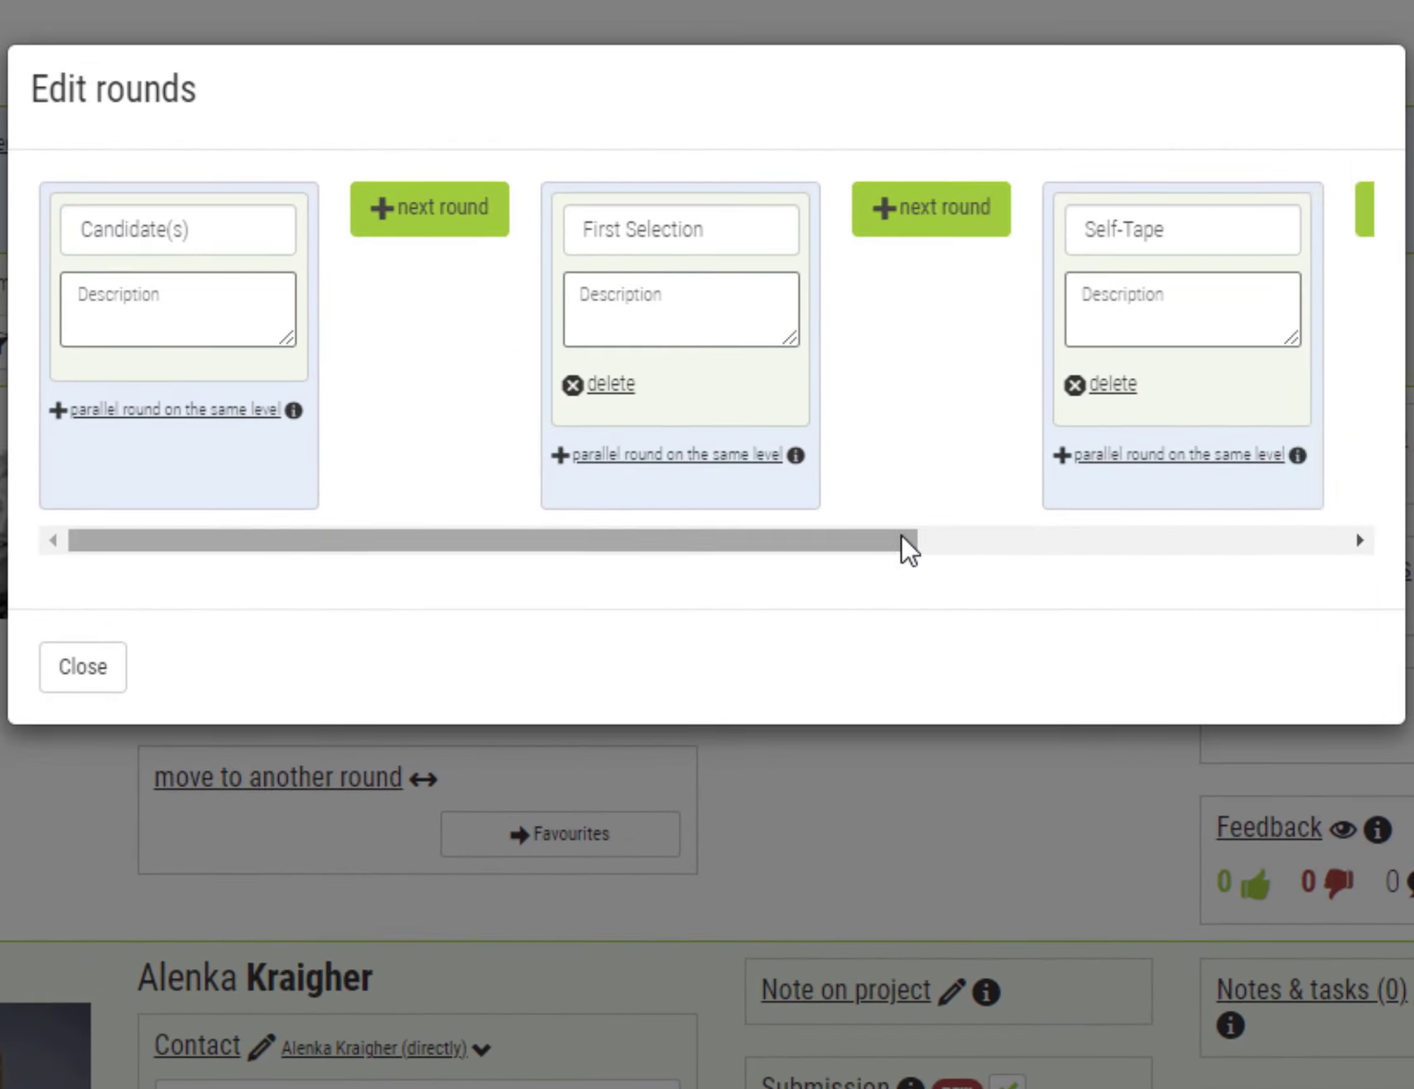
Add a casting round named "Auditions Berlin" between Self-Tape and Favourites and save it
left_click_drag(906, 548, 1387, 601)
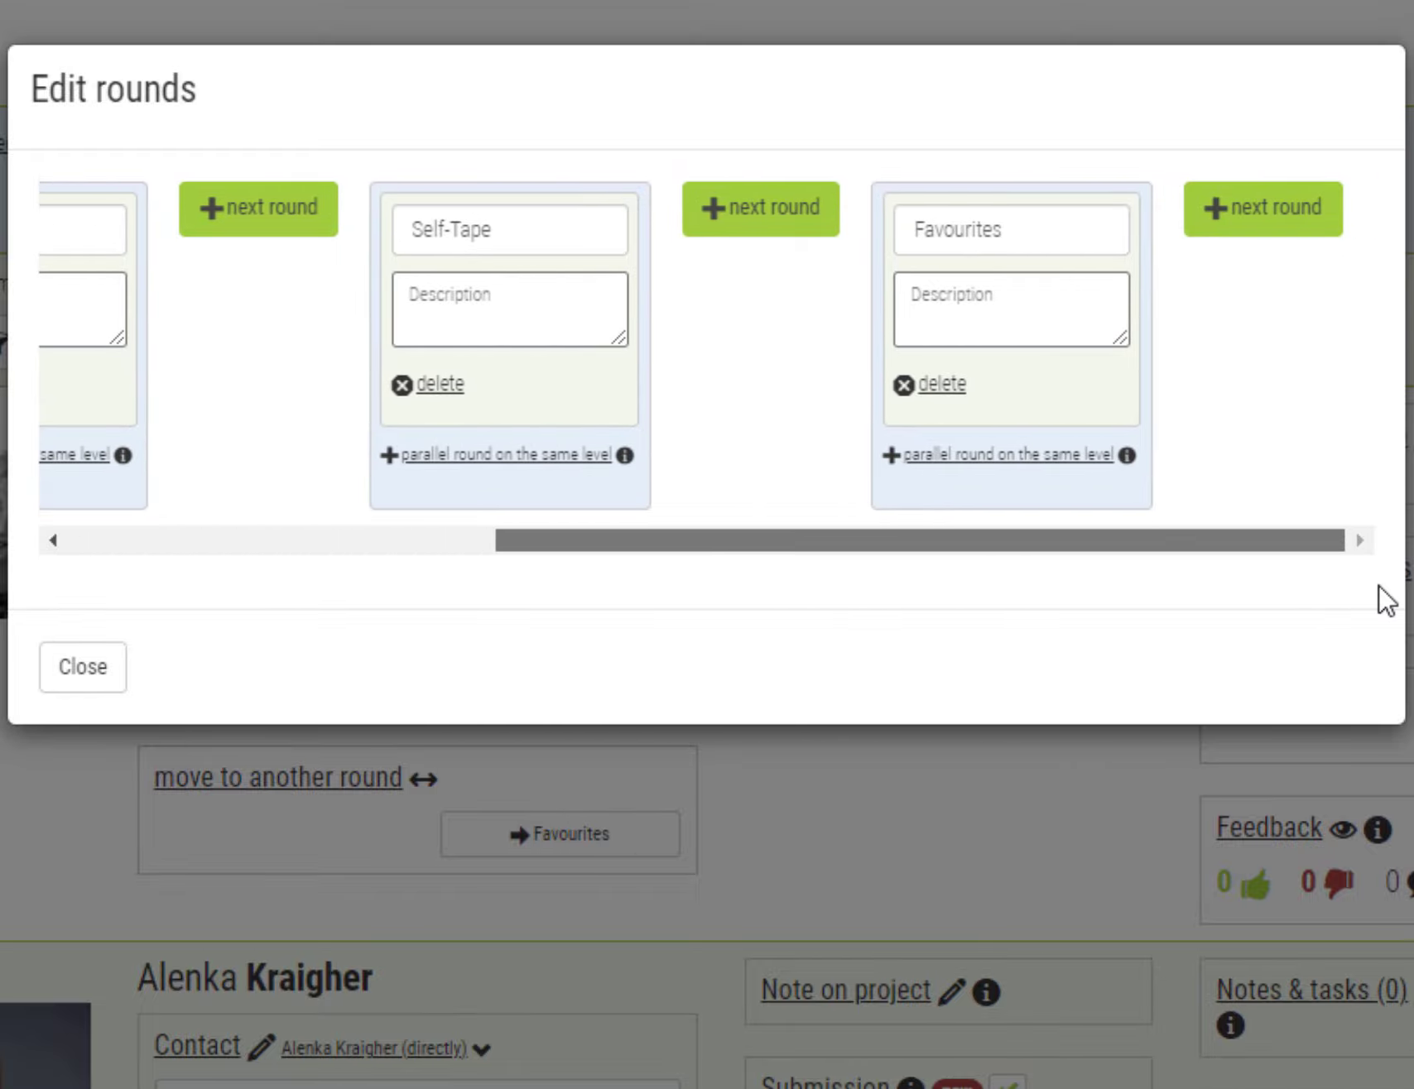
left_click(750, 221)
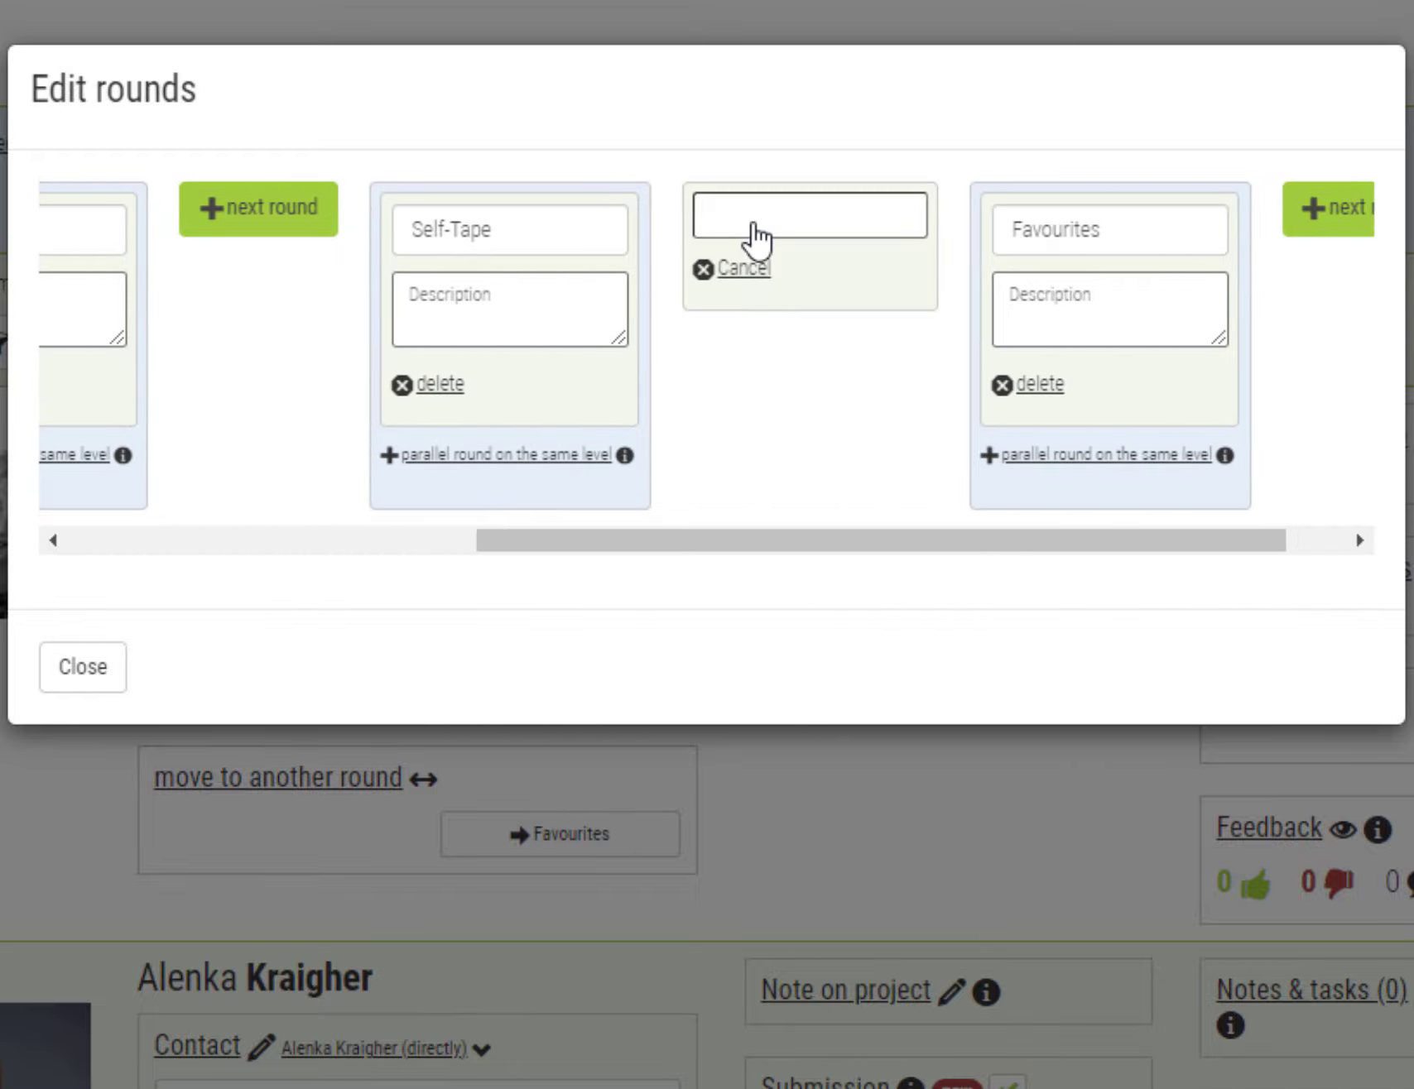
left_click(767, 214)
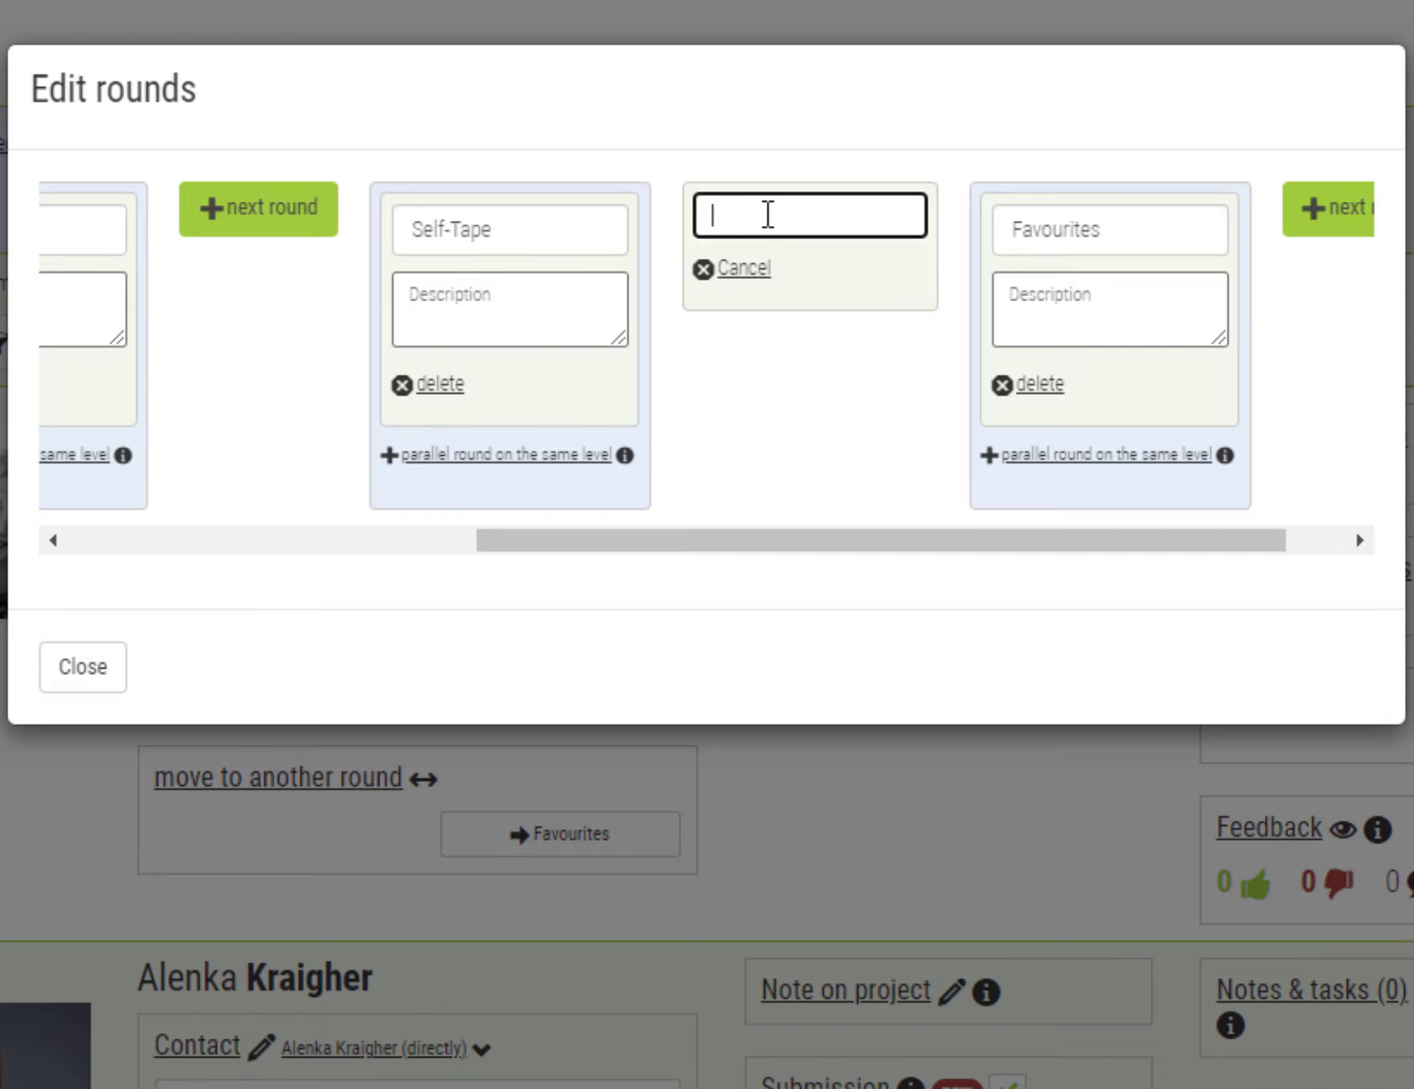
type("Auditions B")
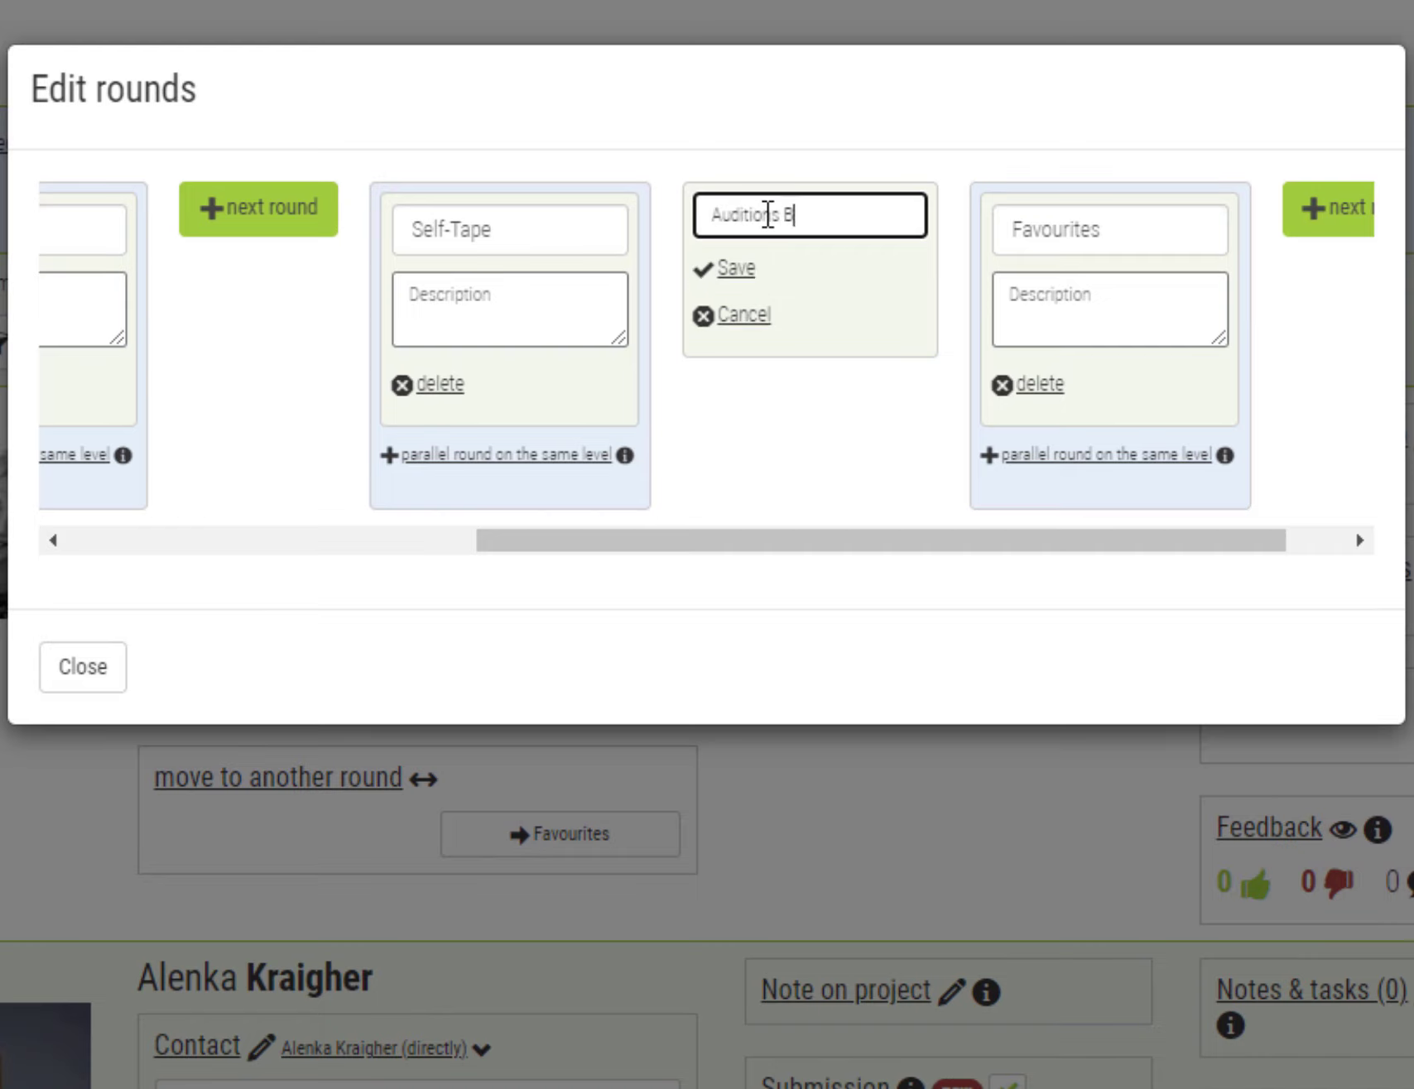
type("erlin")
left_click(737, 270)
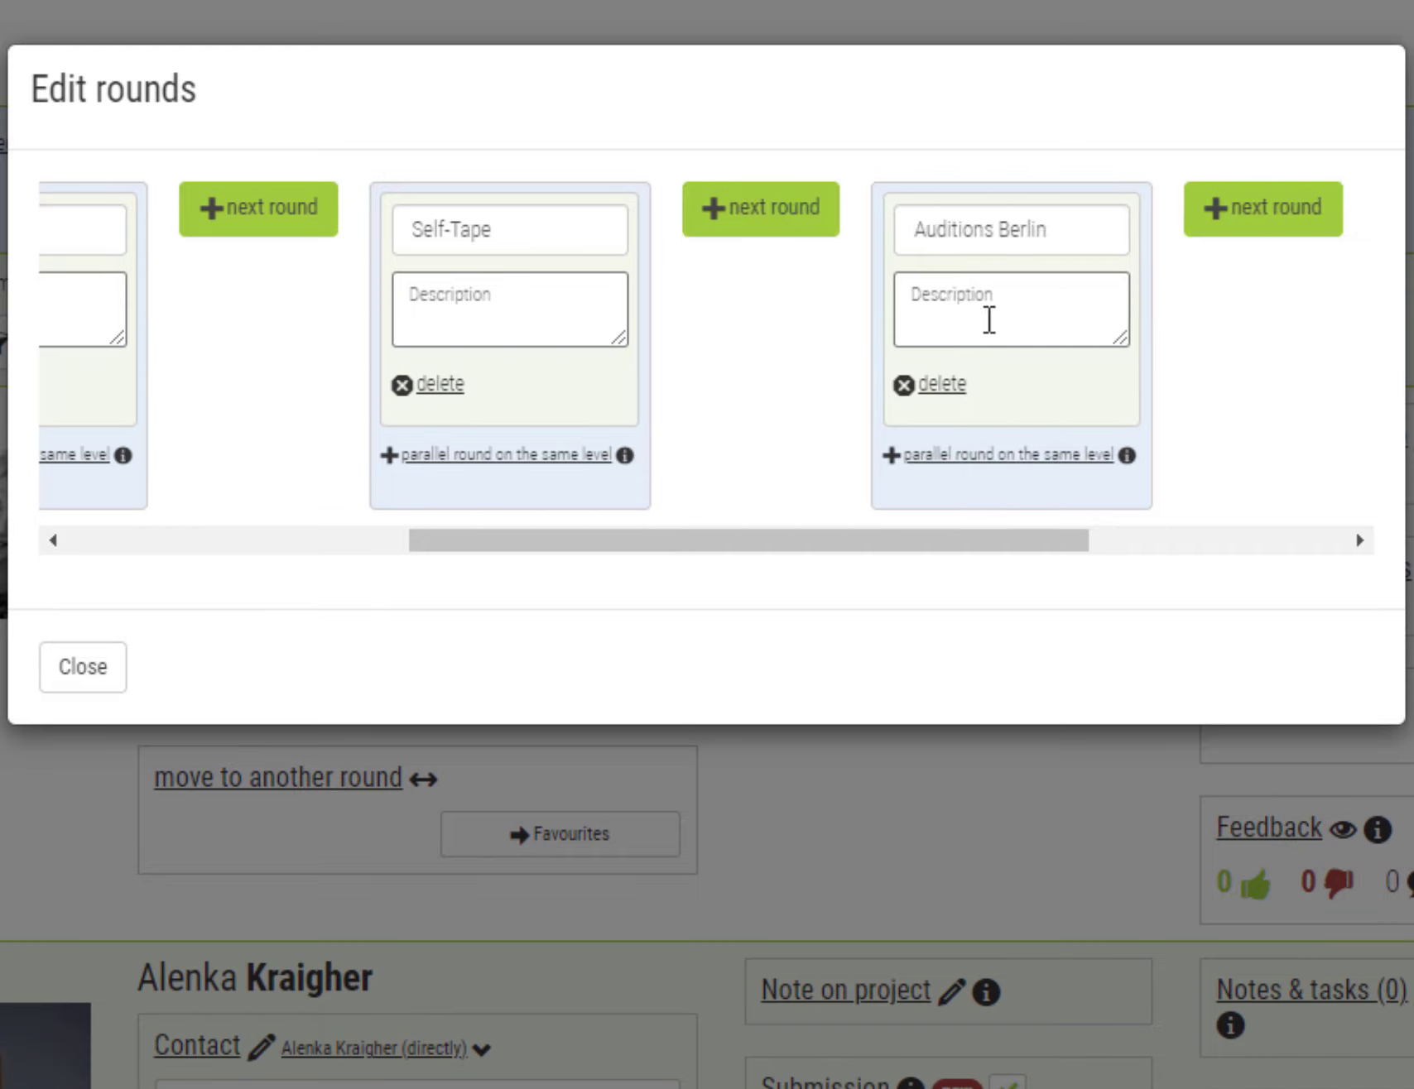
Add a parallel round named "Auditions Ljubljana" on the same level as Auditions Berlin, save it and finish editing the rounds
left_click(1006, 455)
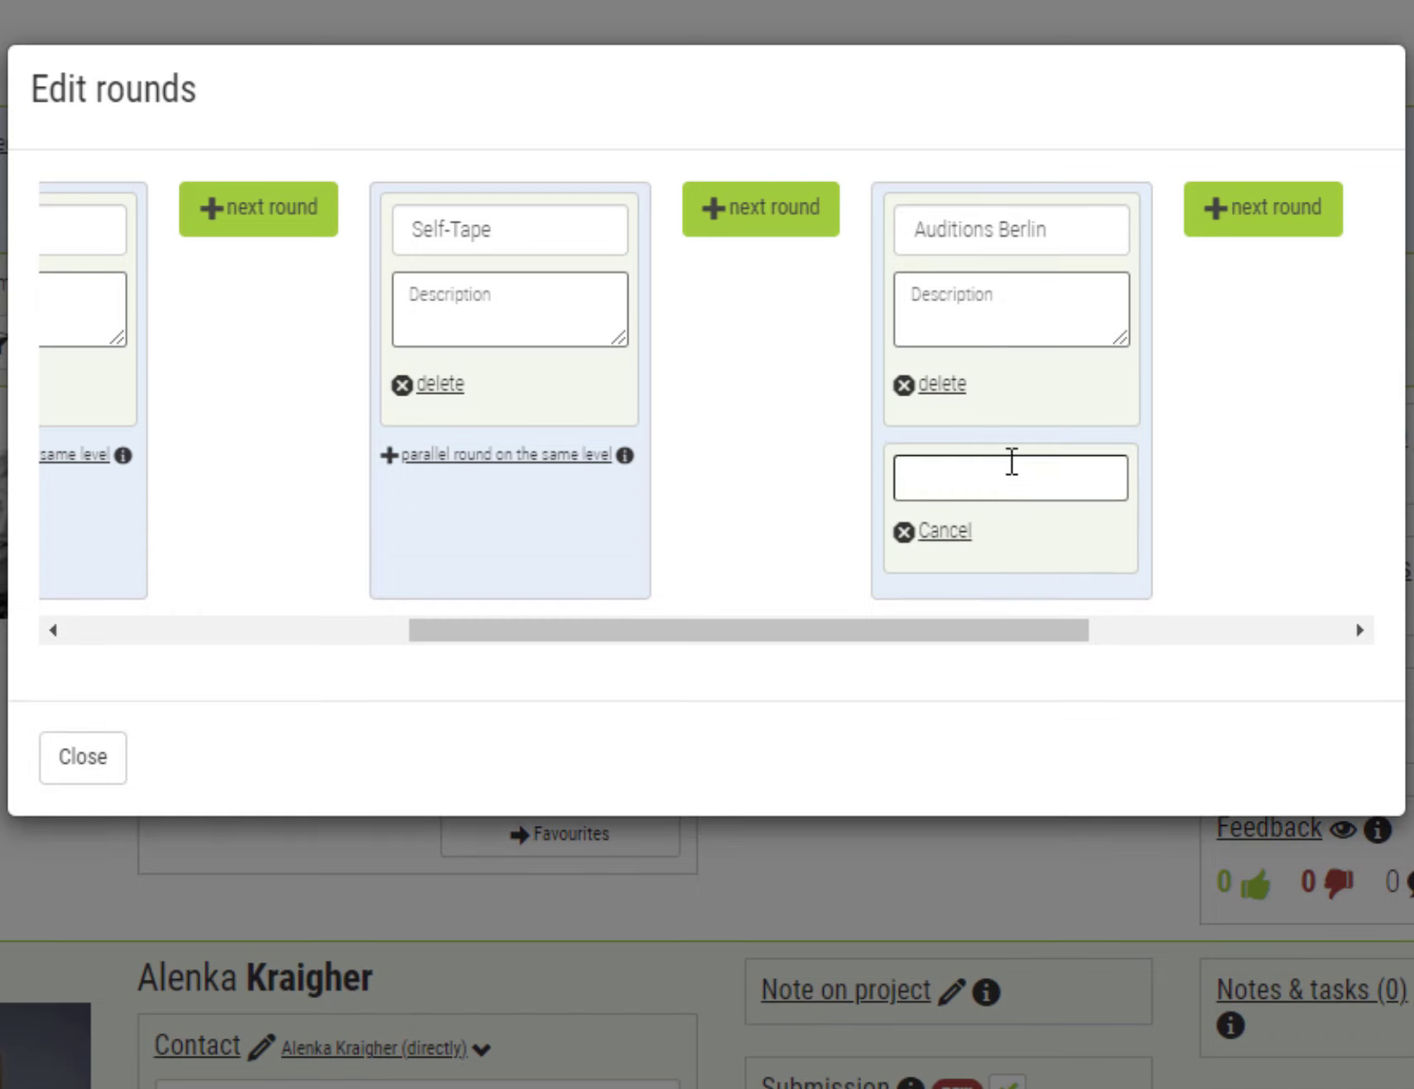
type("Auditions")
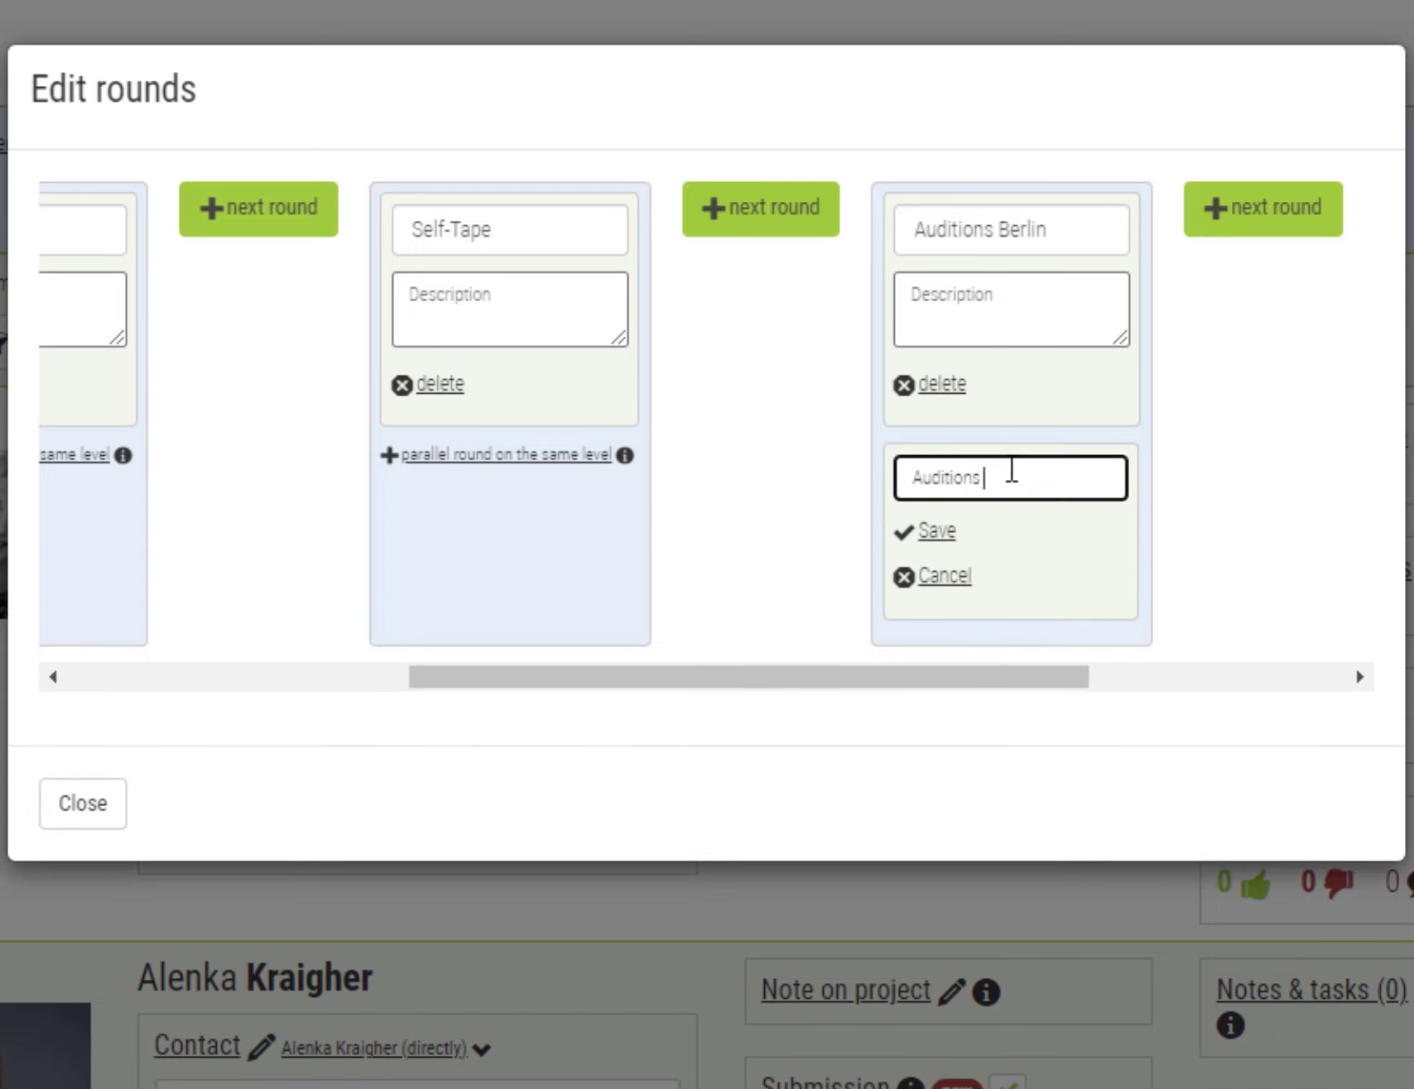
type(" Ljubljana")
left_click(939, 532)
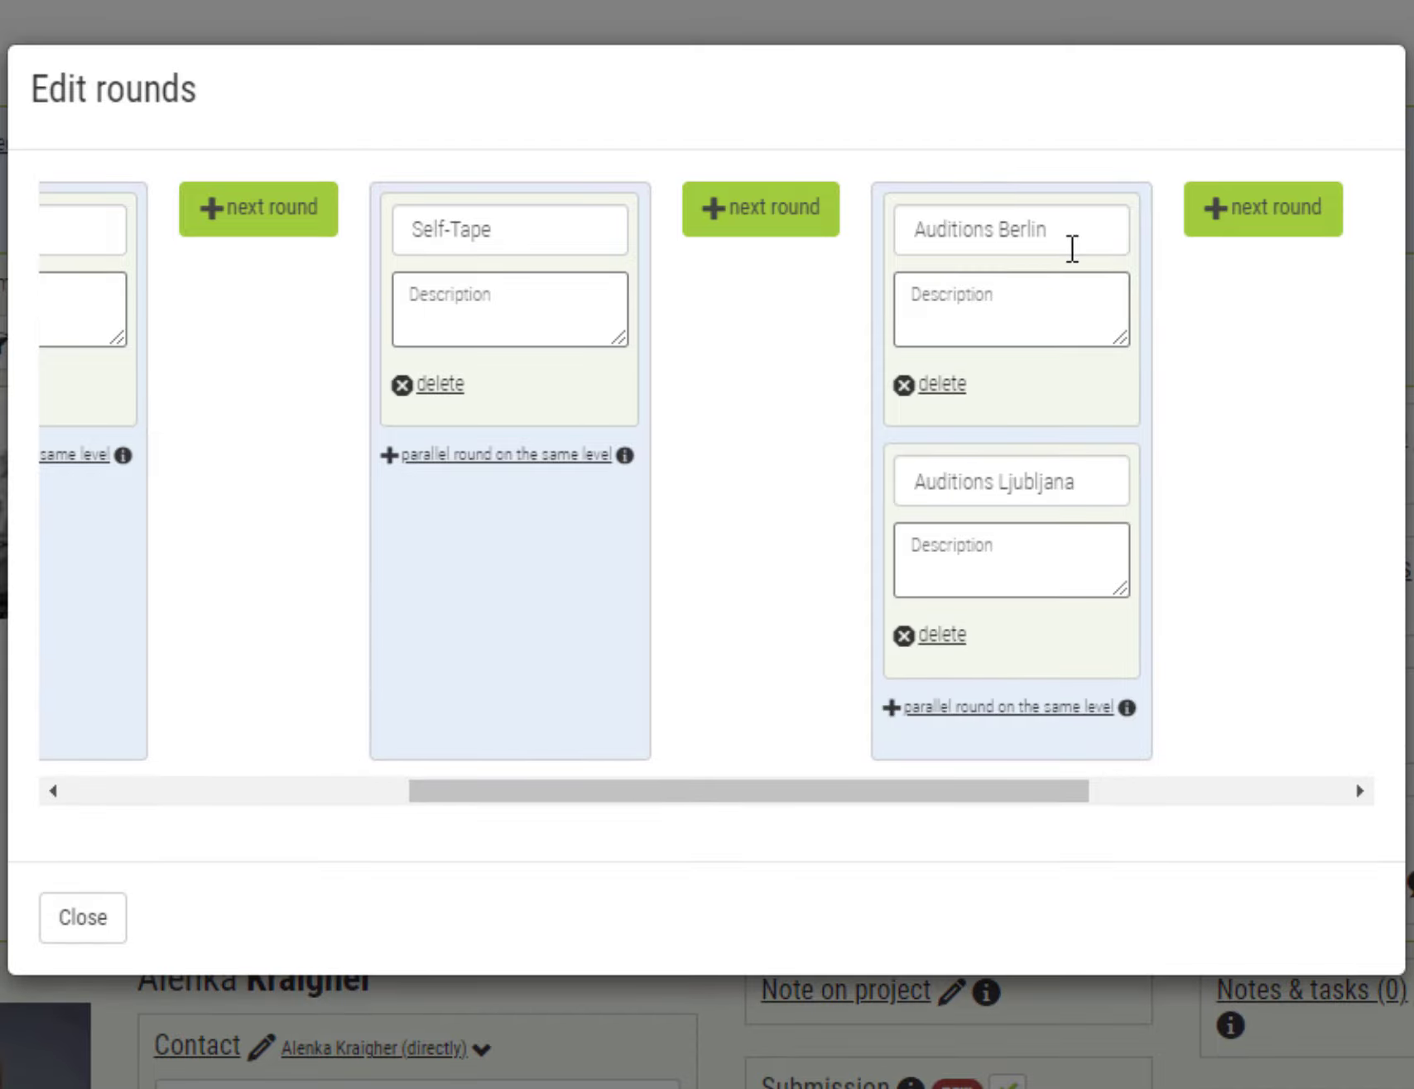
left_click_drag(1033, 794, 568, 756)
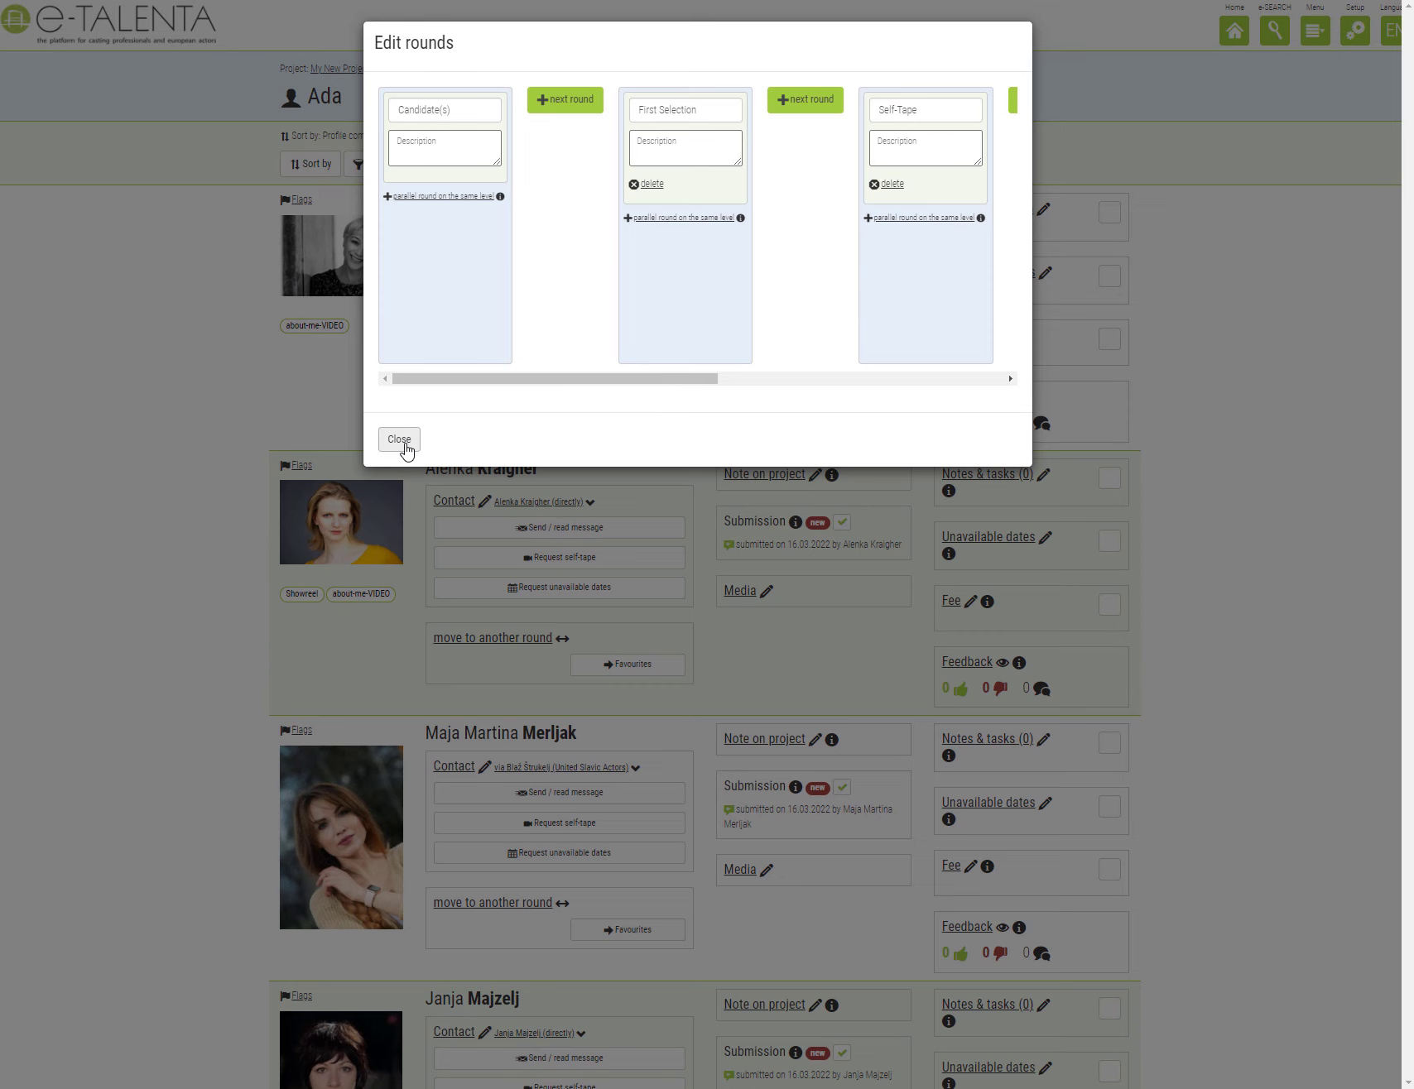
left_click(399, 443)
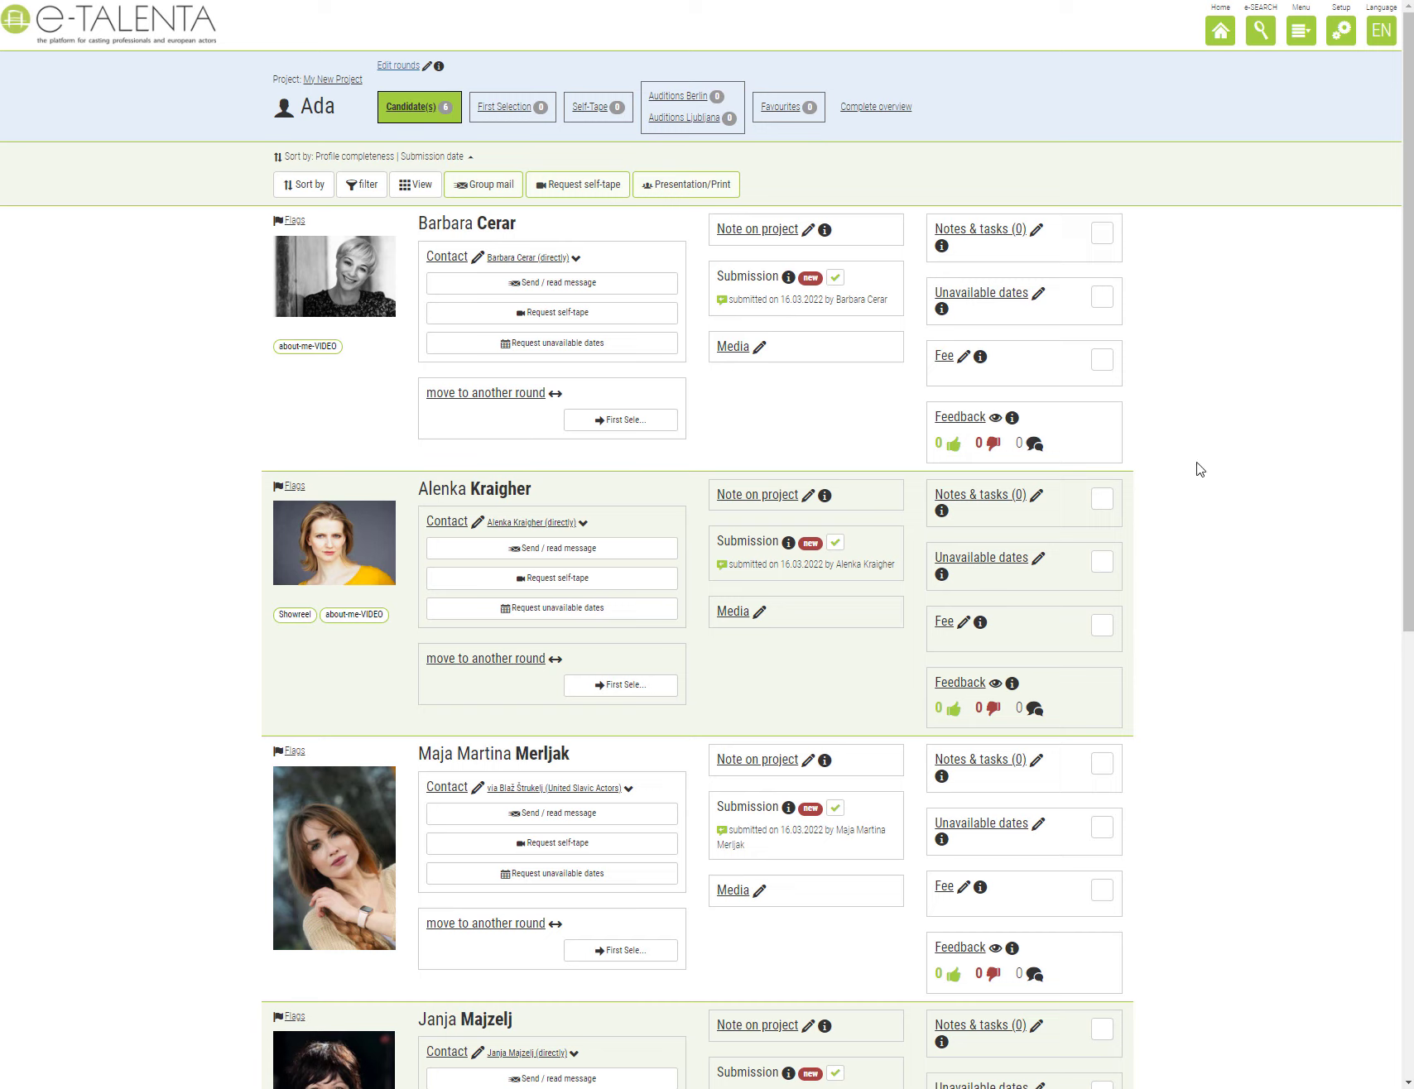
Move the first two listed candidates to the First Selection round and the third to Auditions Ljubljana
left_click(518, 399)
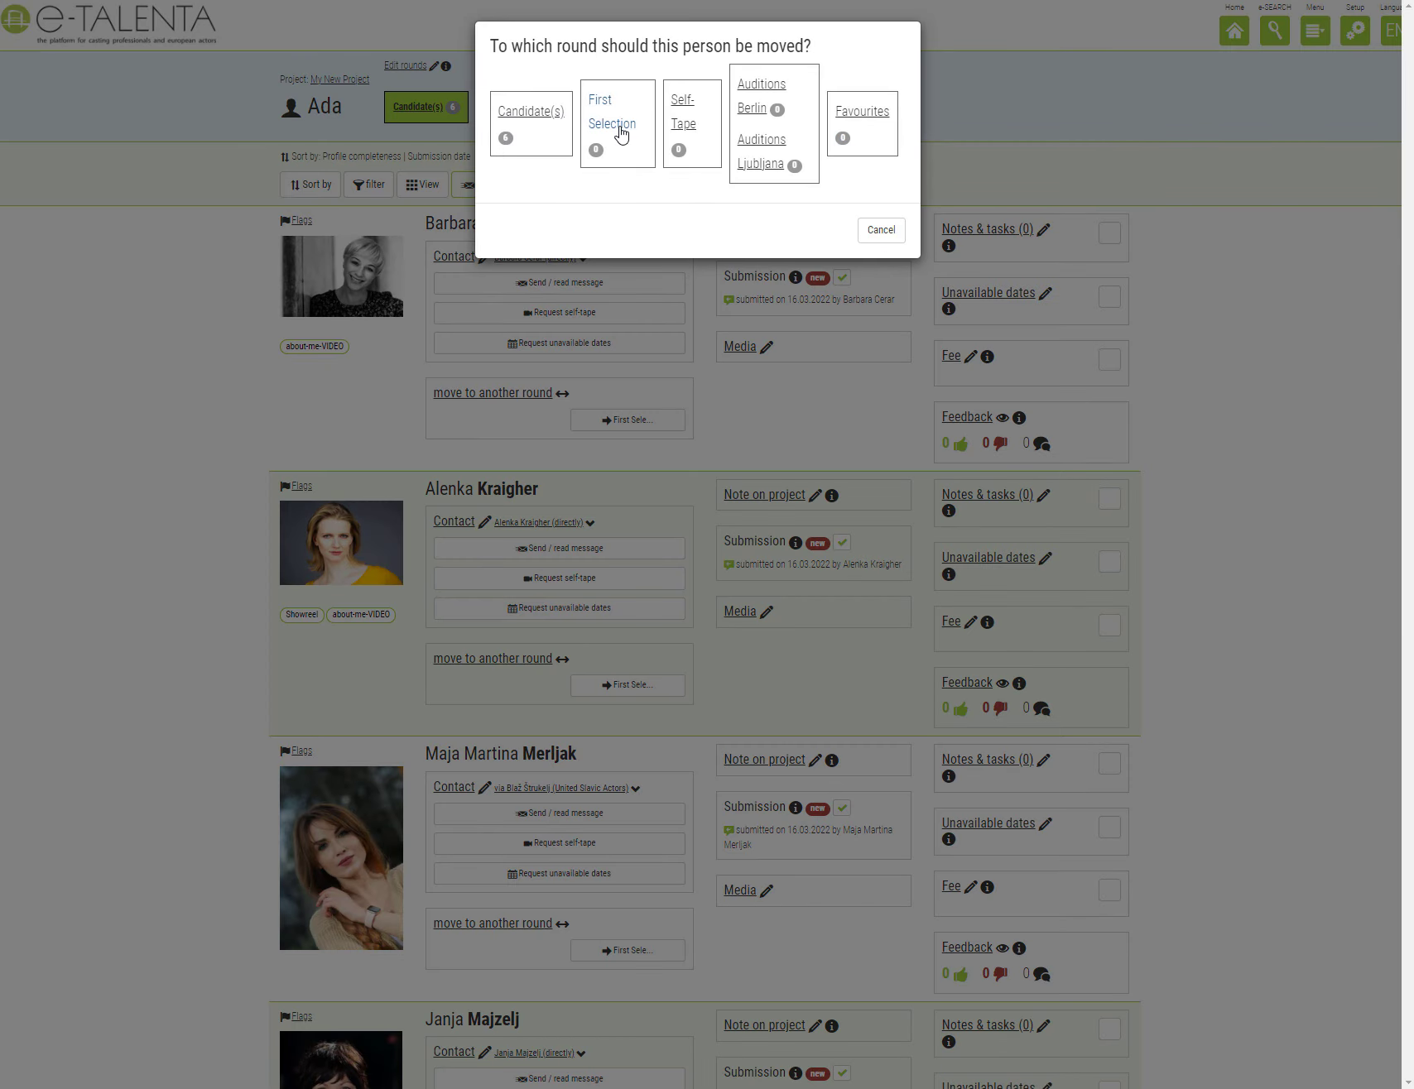
left_click(621, 134)
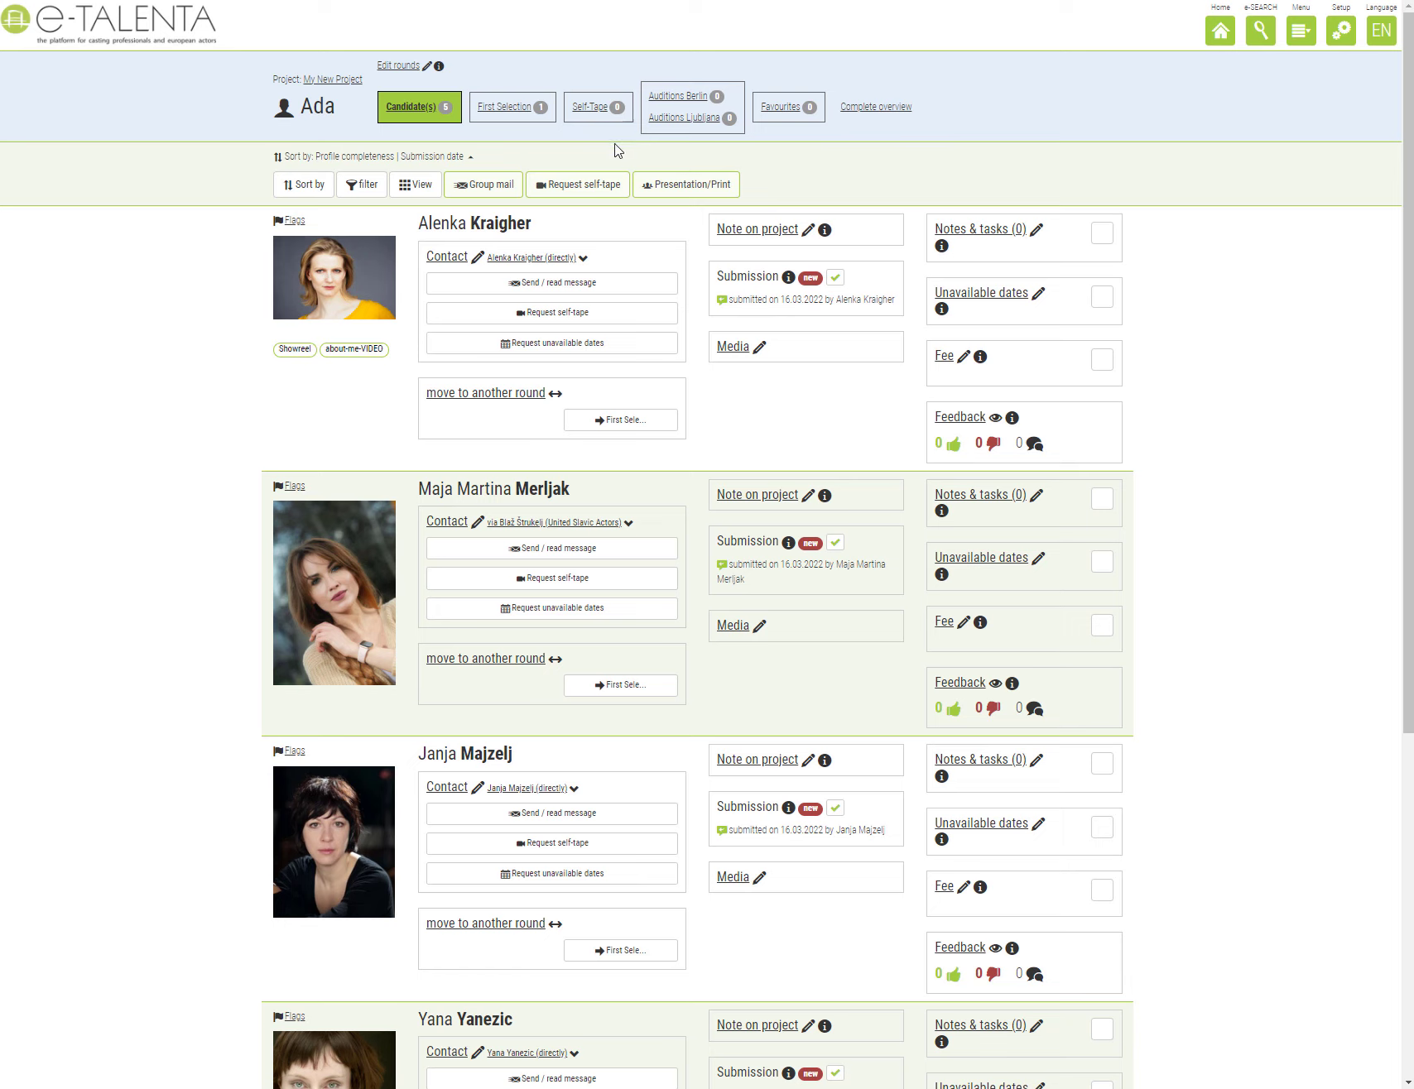
left_click(616, 425)
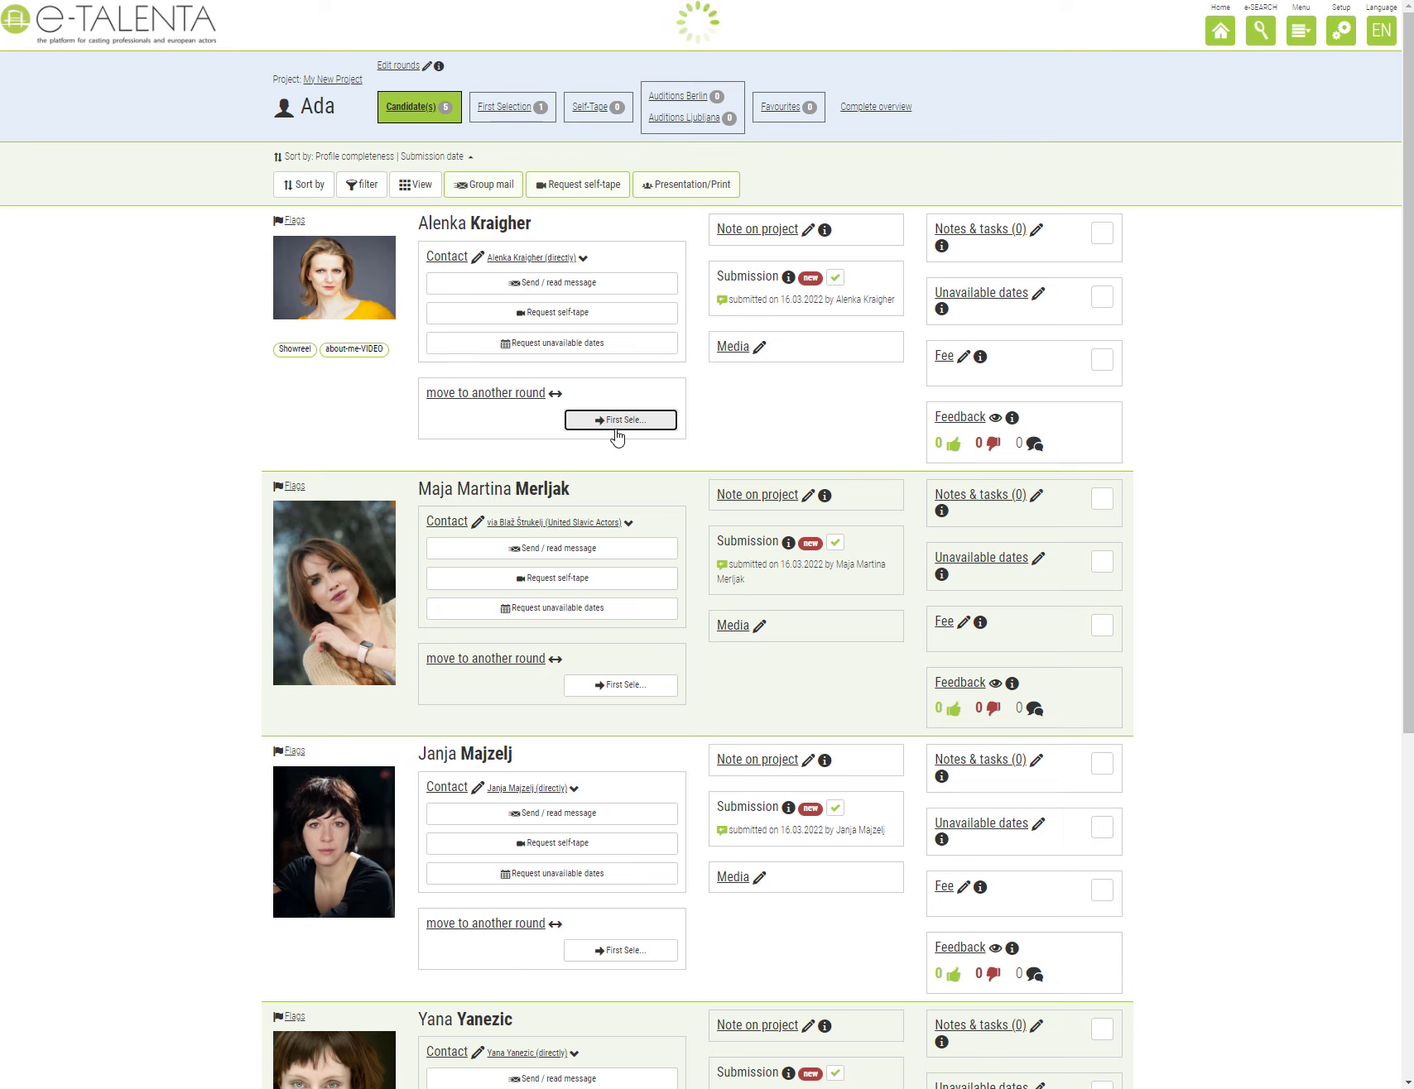
left_click(517, 403)
left_click(765, 168)
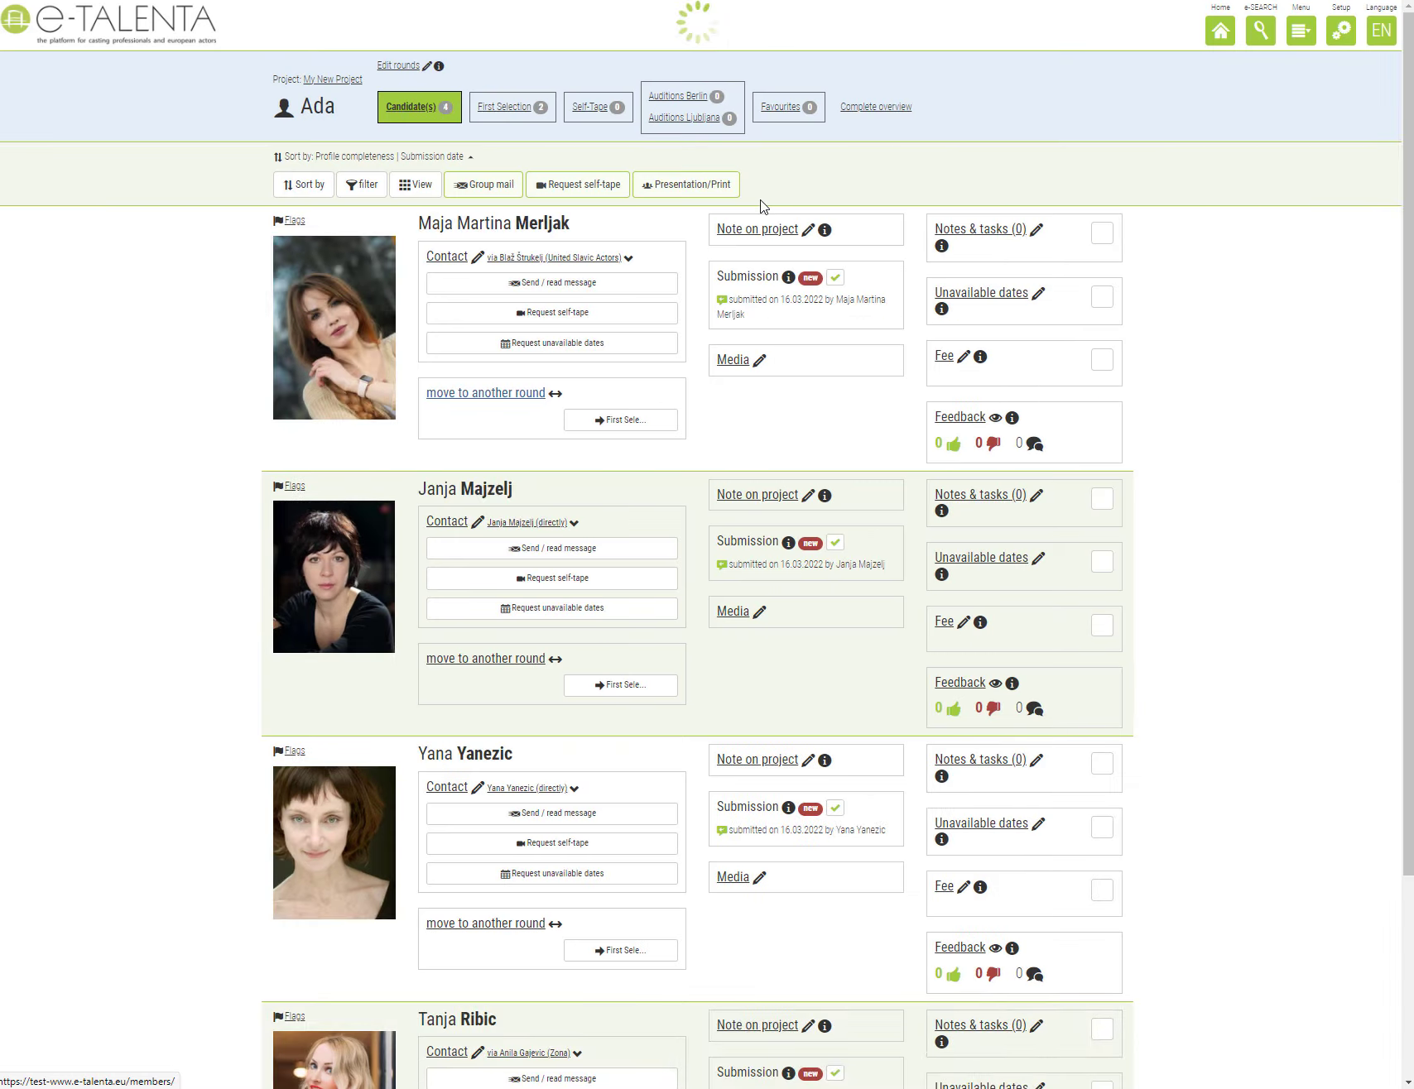
Move the next listed candidate to the First Selection round and the one after that to Auditions Berlin
left_click(672, 420)
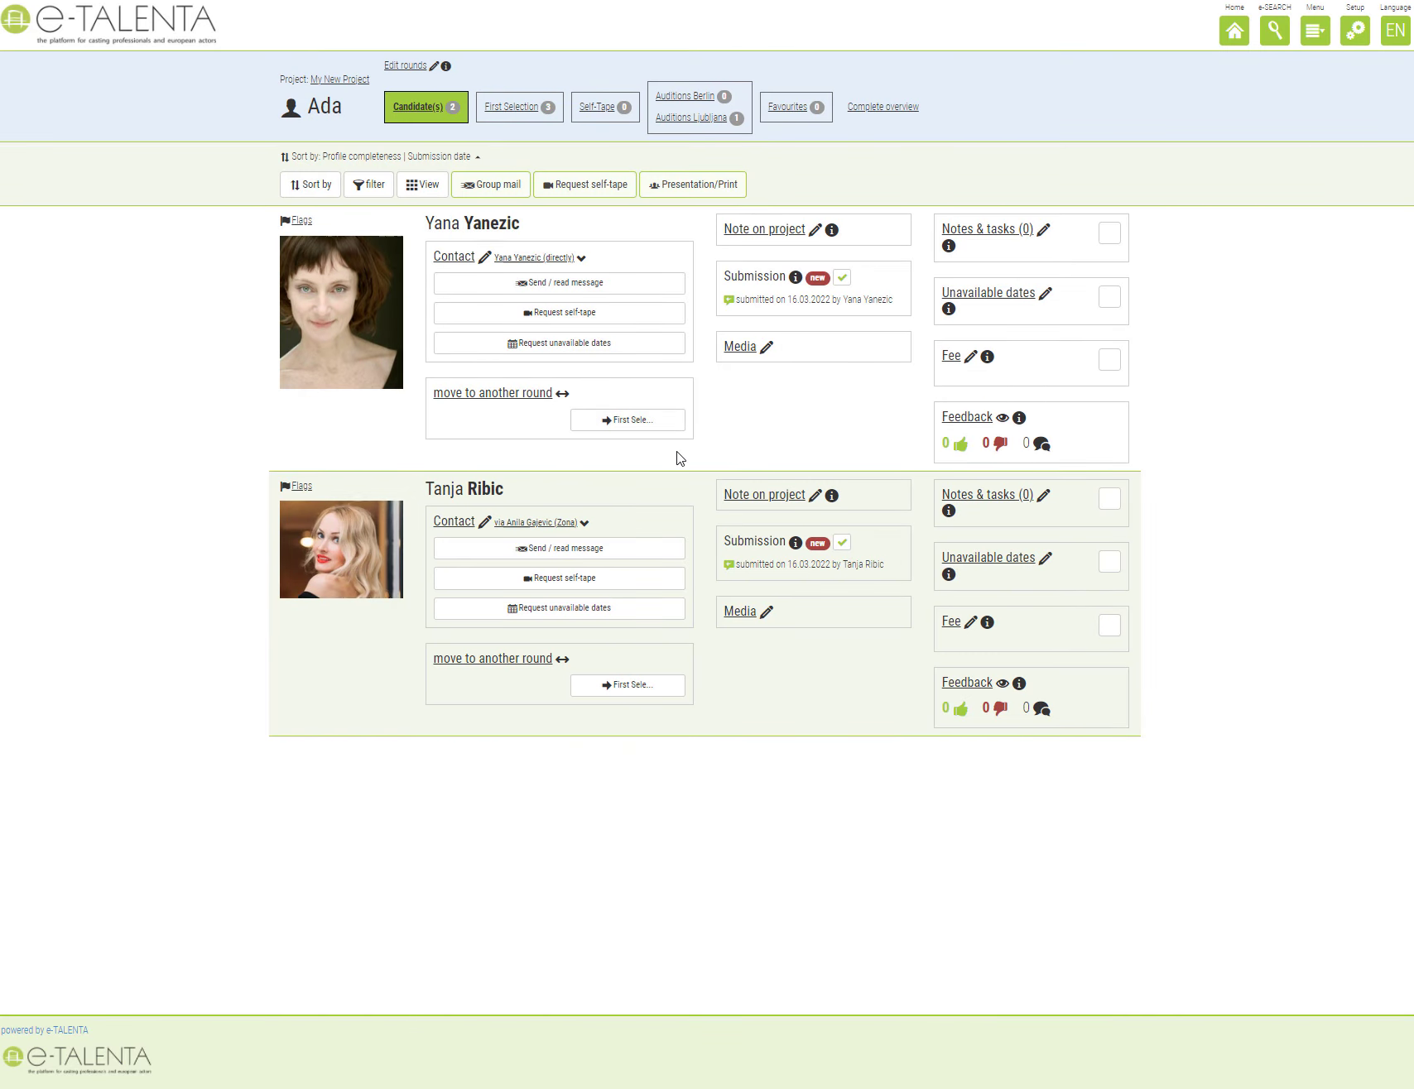
left_click(509, 394)
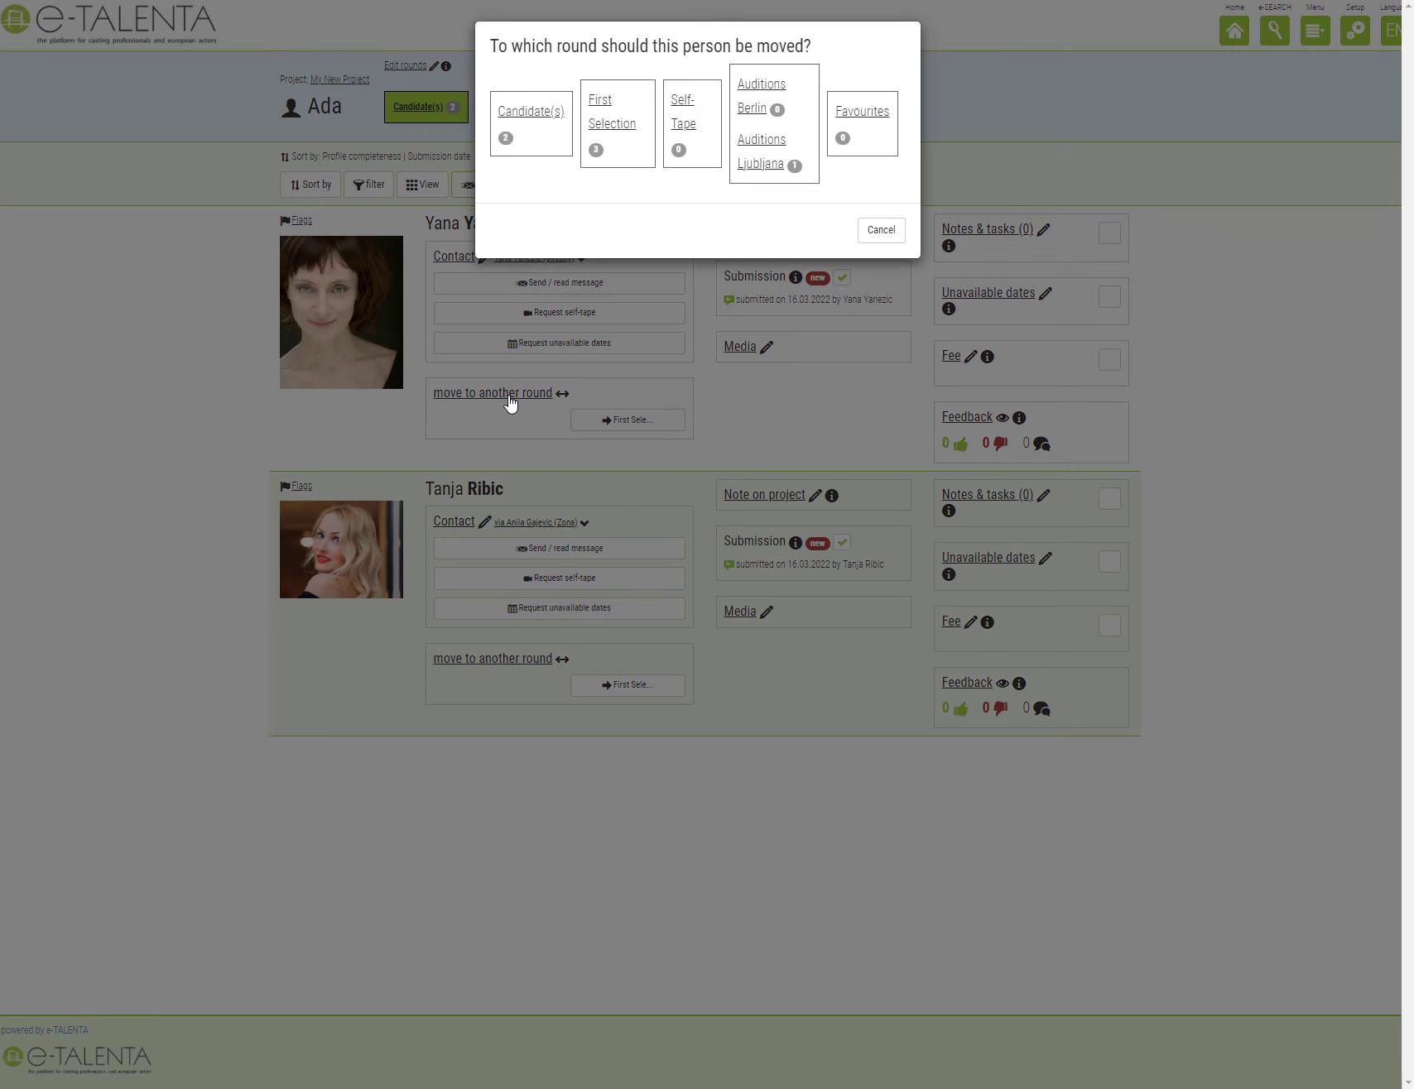
left_click(742, 114)
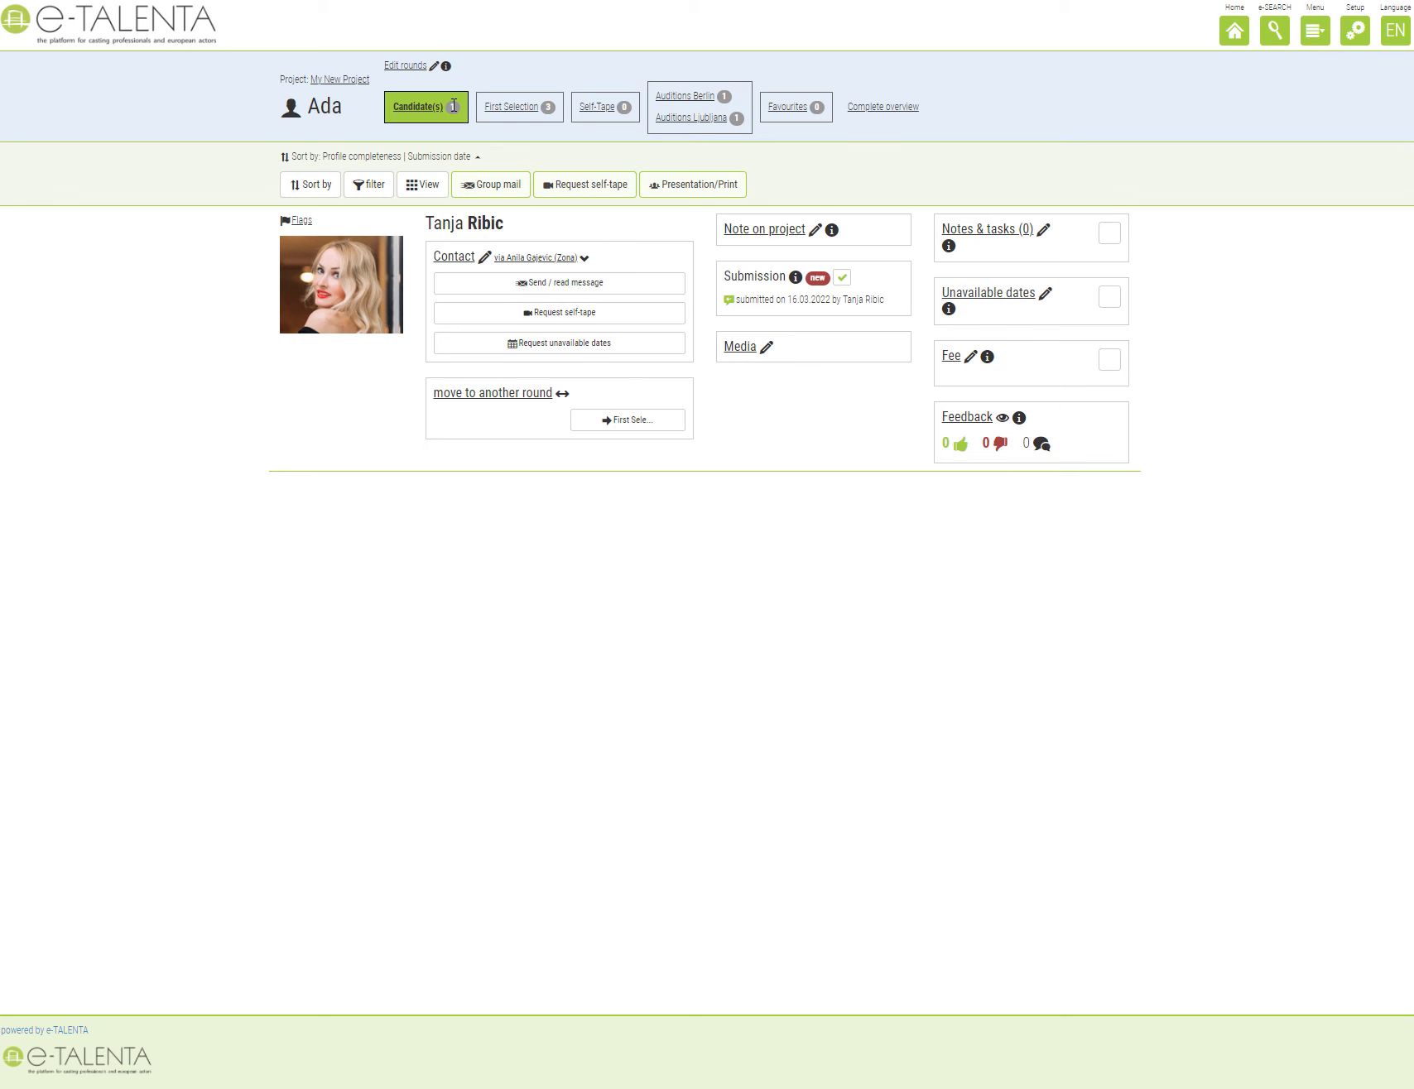
Review the candidates in the First Selection, Self-Tape, Auditions Berlin and Auditions Ljubljana rounds
left_click(512, 116)
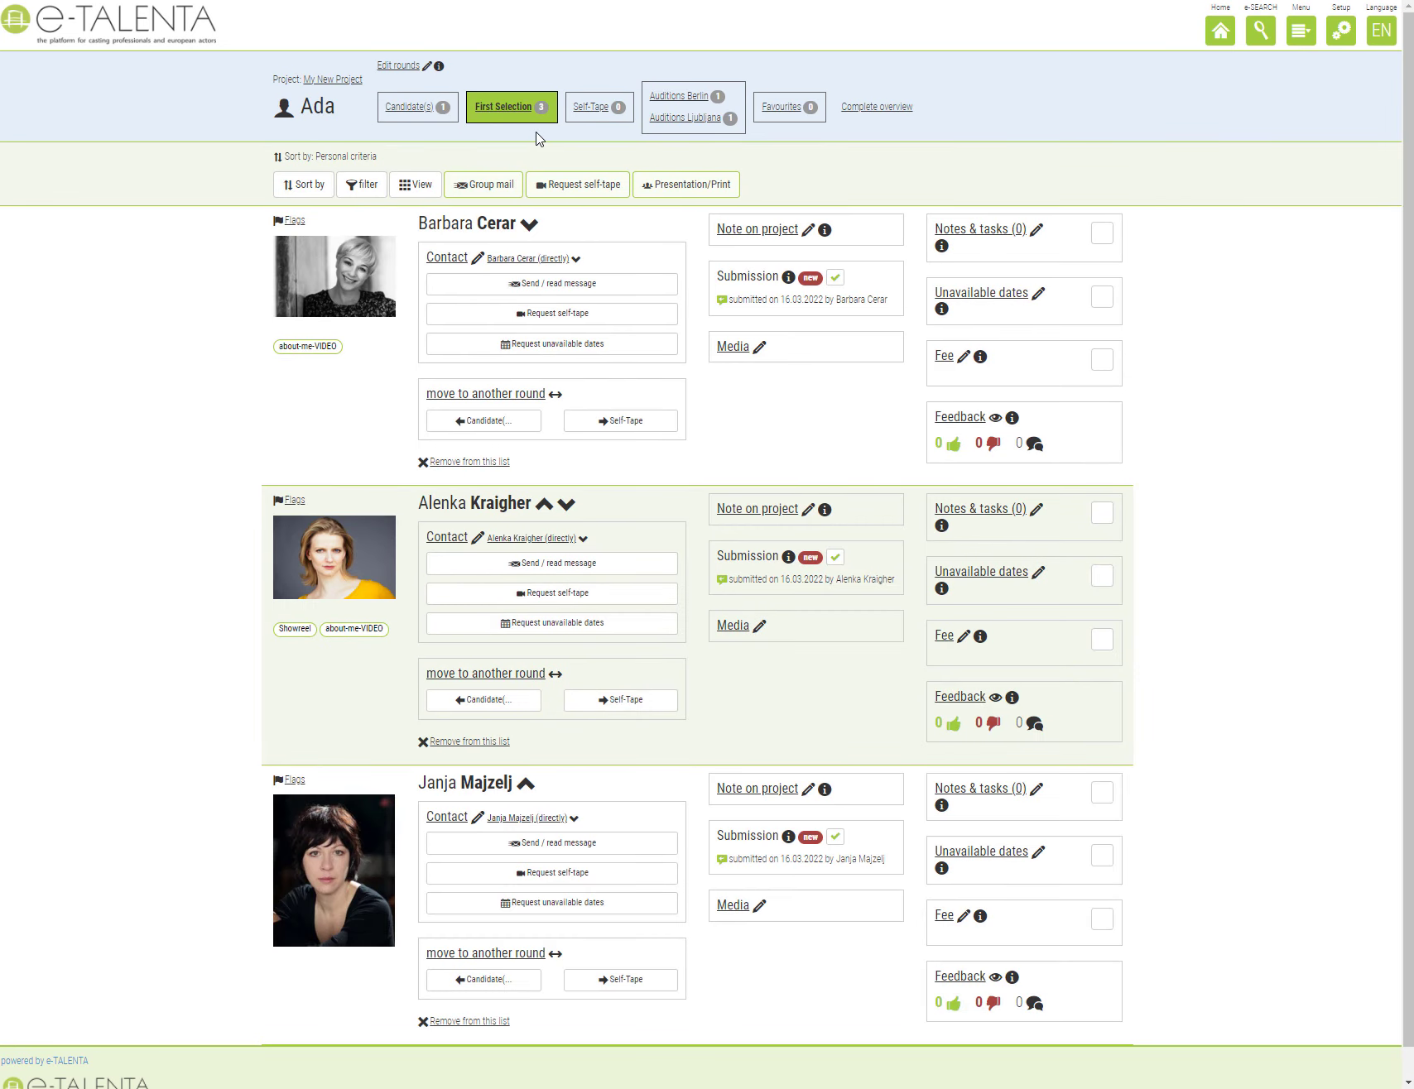
left_click(596, 118)
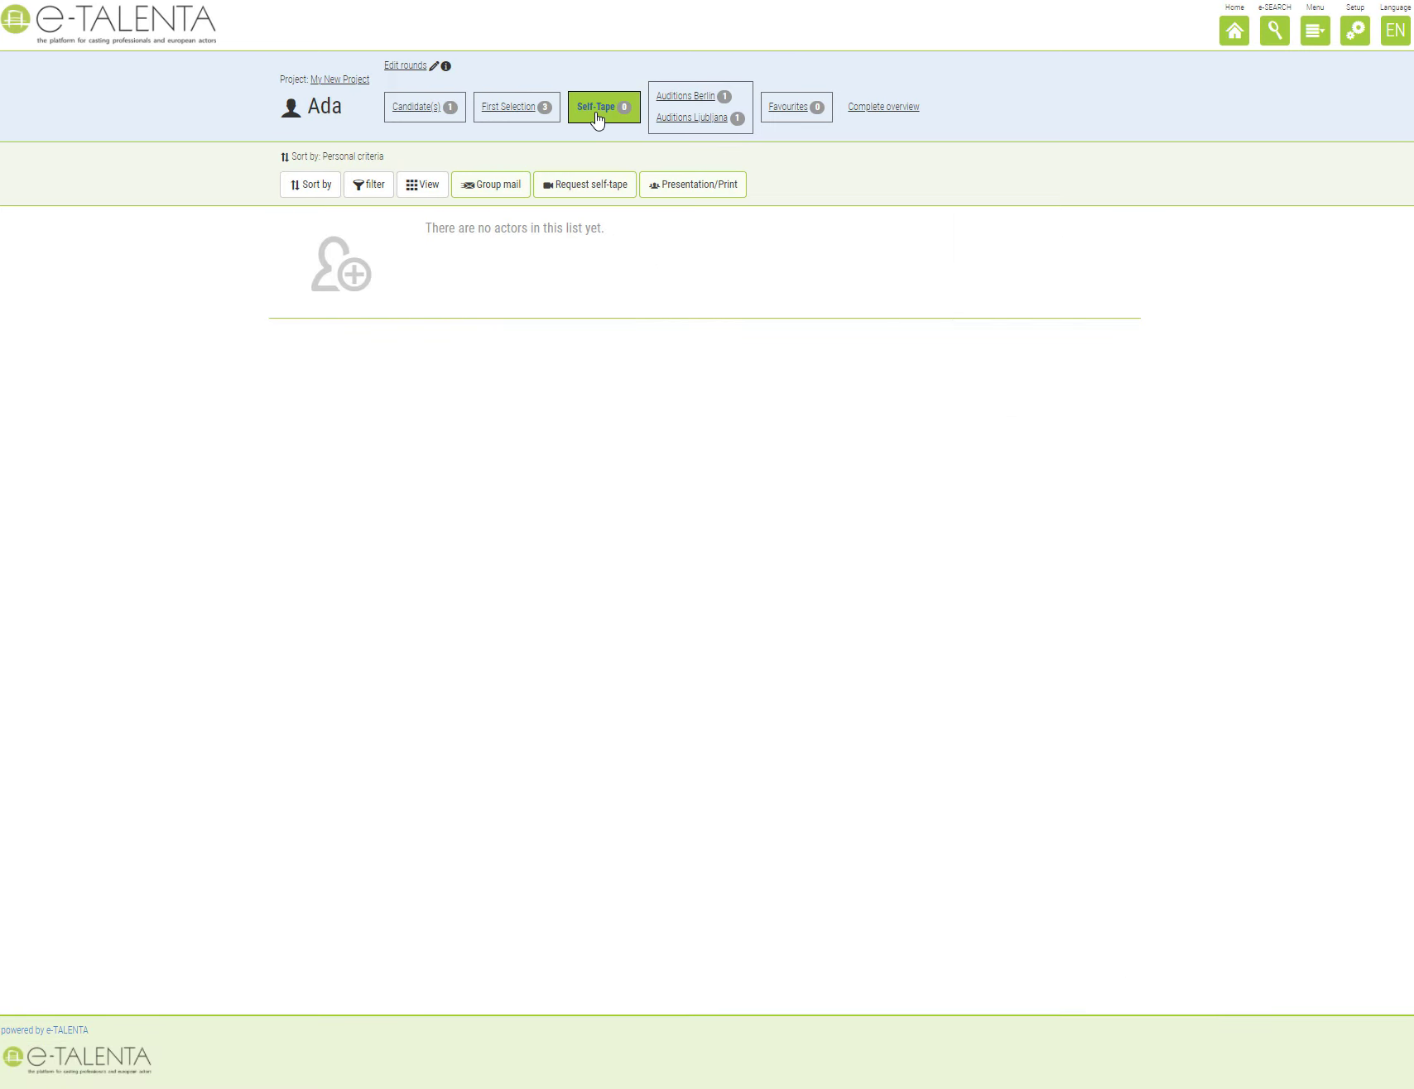
left_click(668, 105)
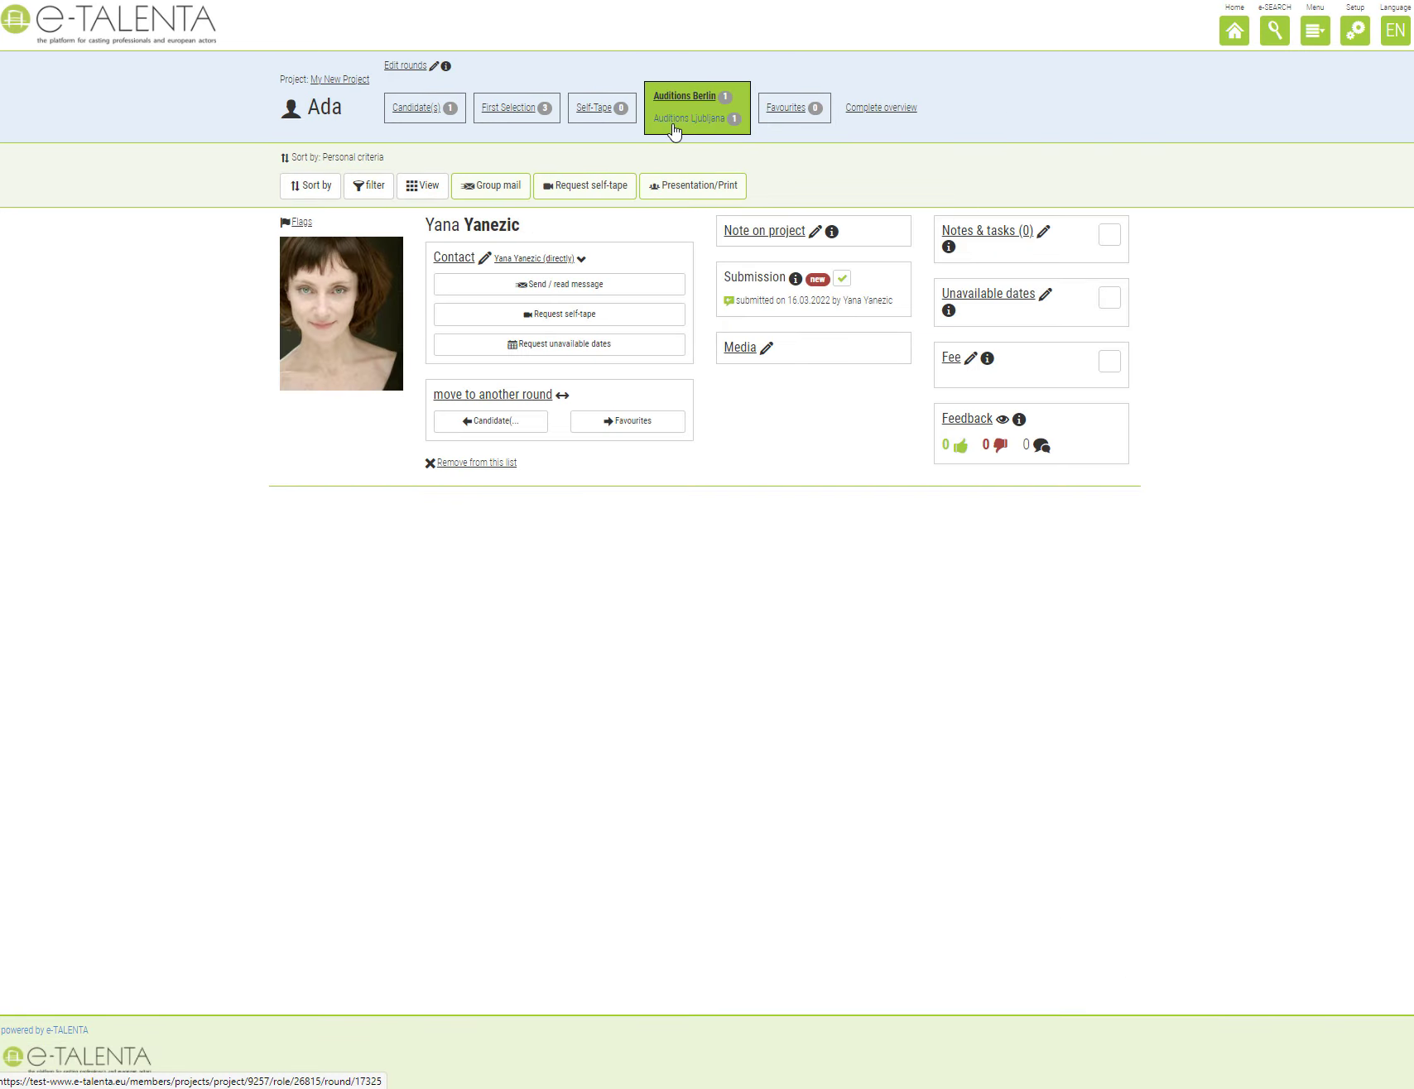
left_click(673, 124)
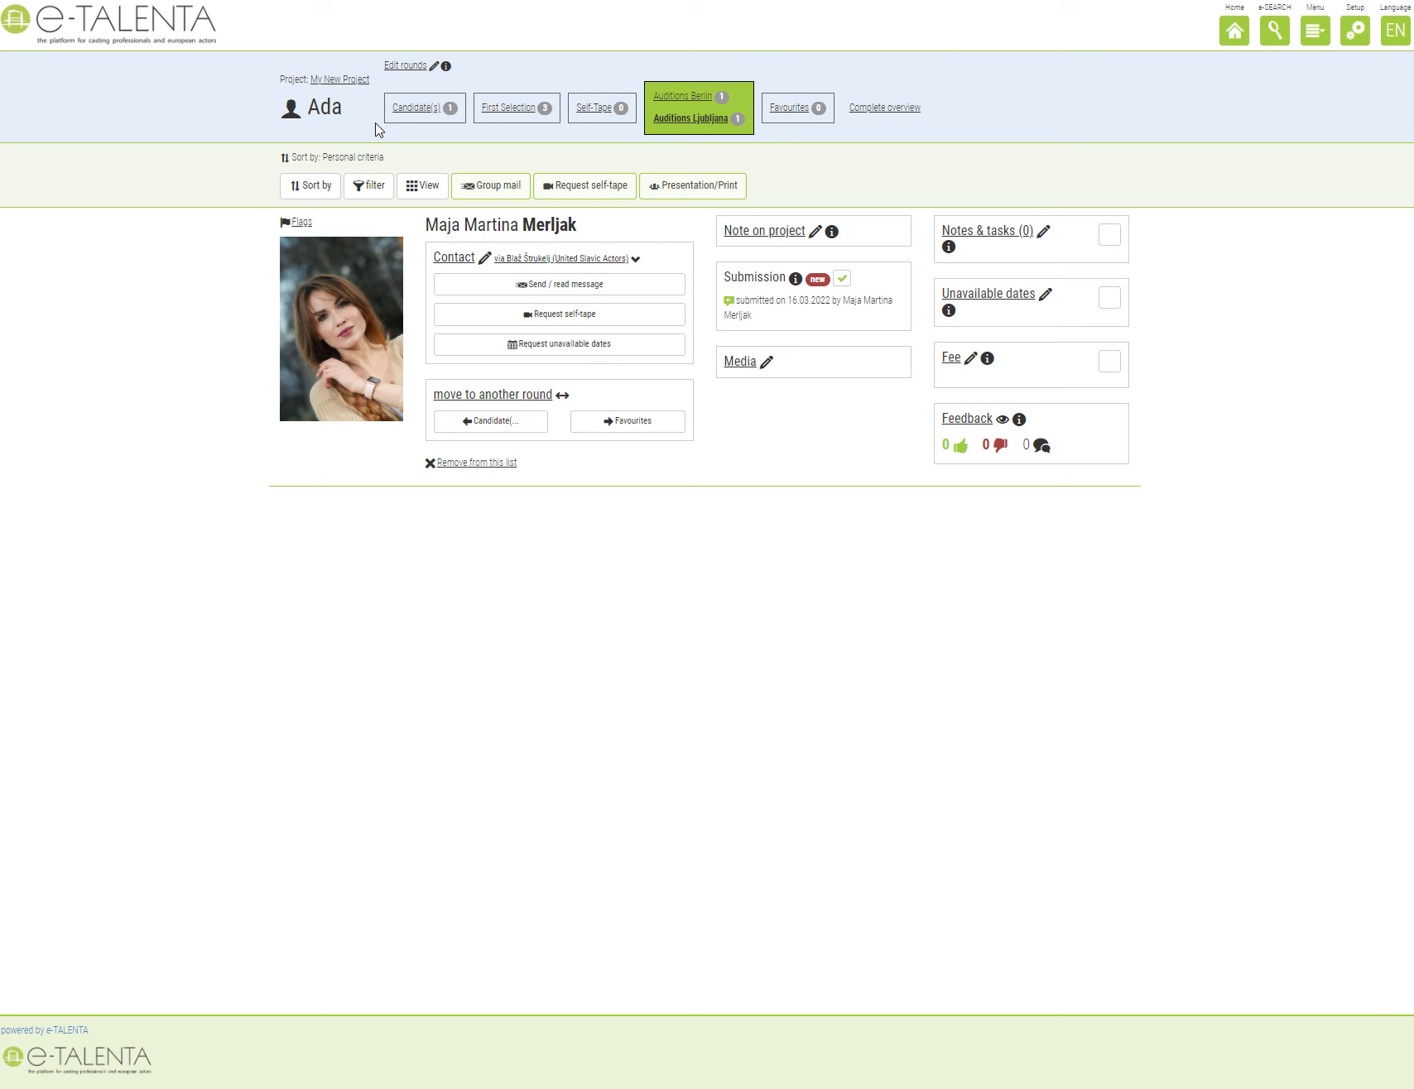
left_click(497, 110)
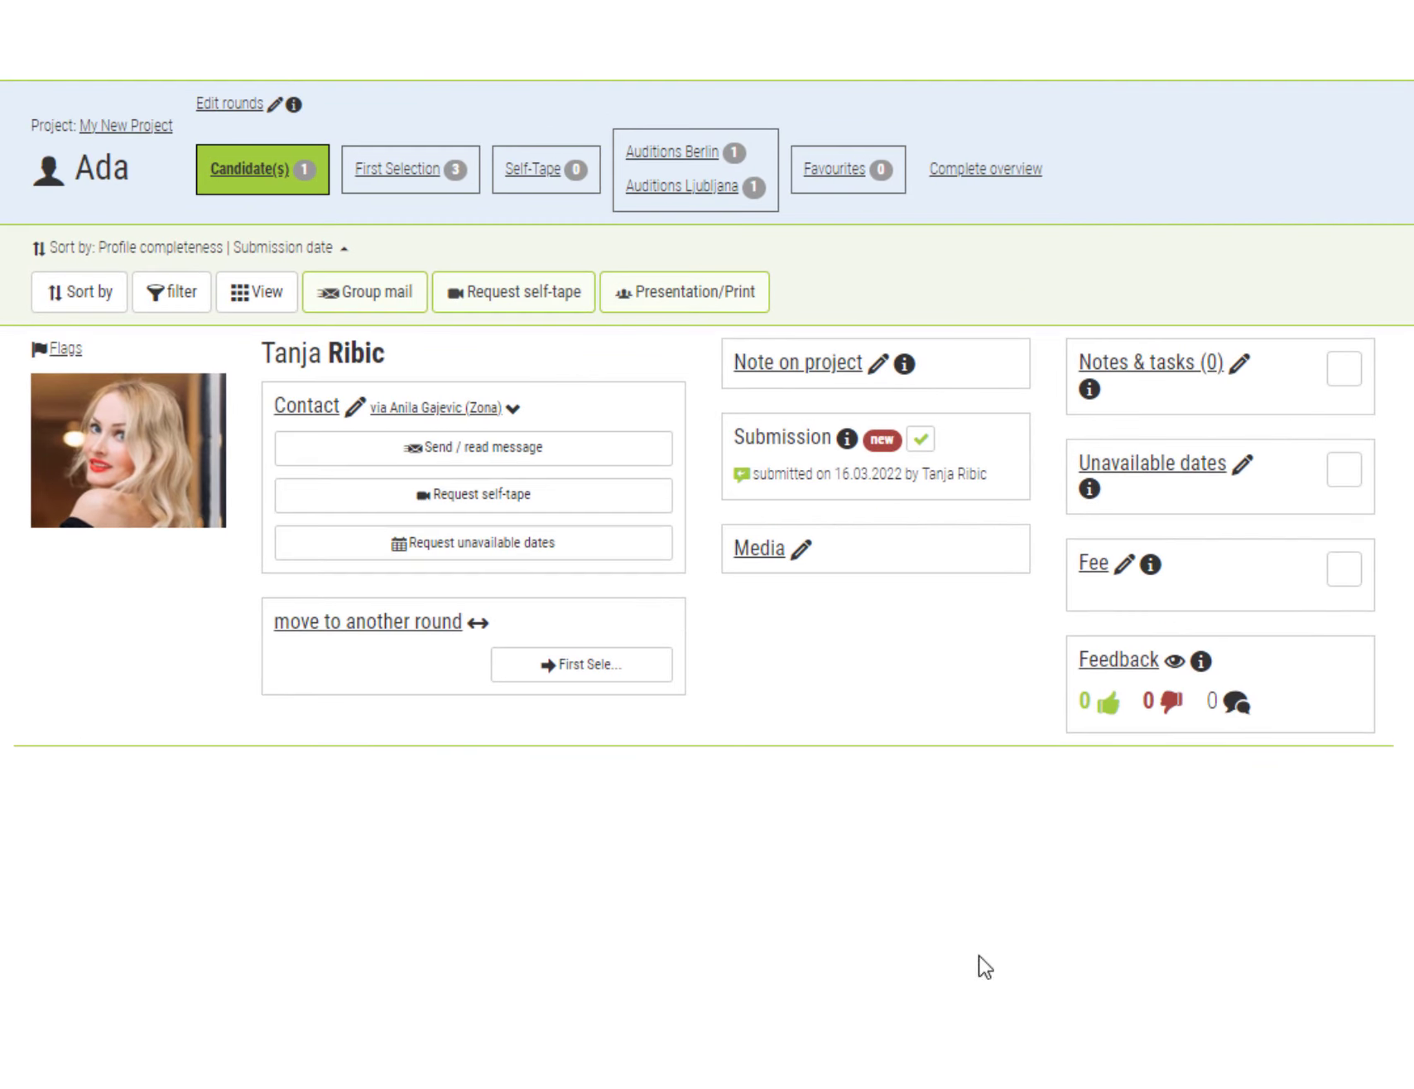
Set the remaining candidate's contact to the Zona agent in Bosnia and Herzegovina and view the message form for that agent
left_click(300, 407)
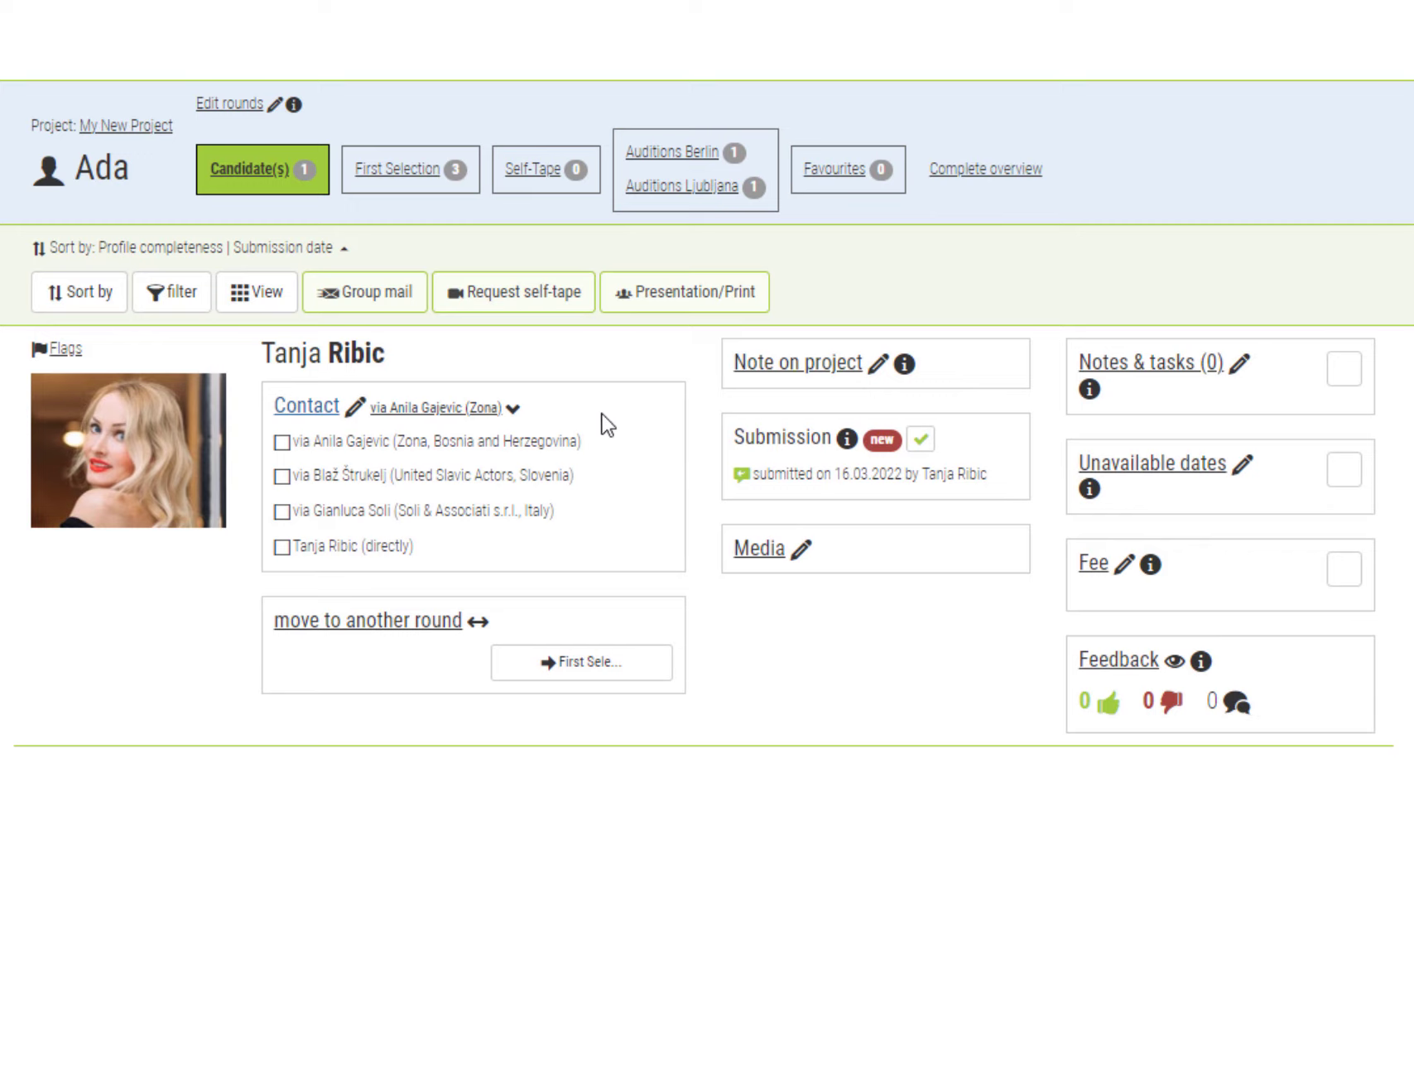
left_click(400, 445)
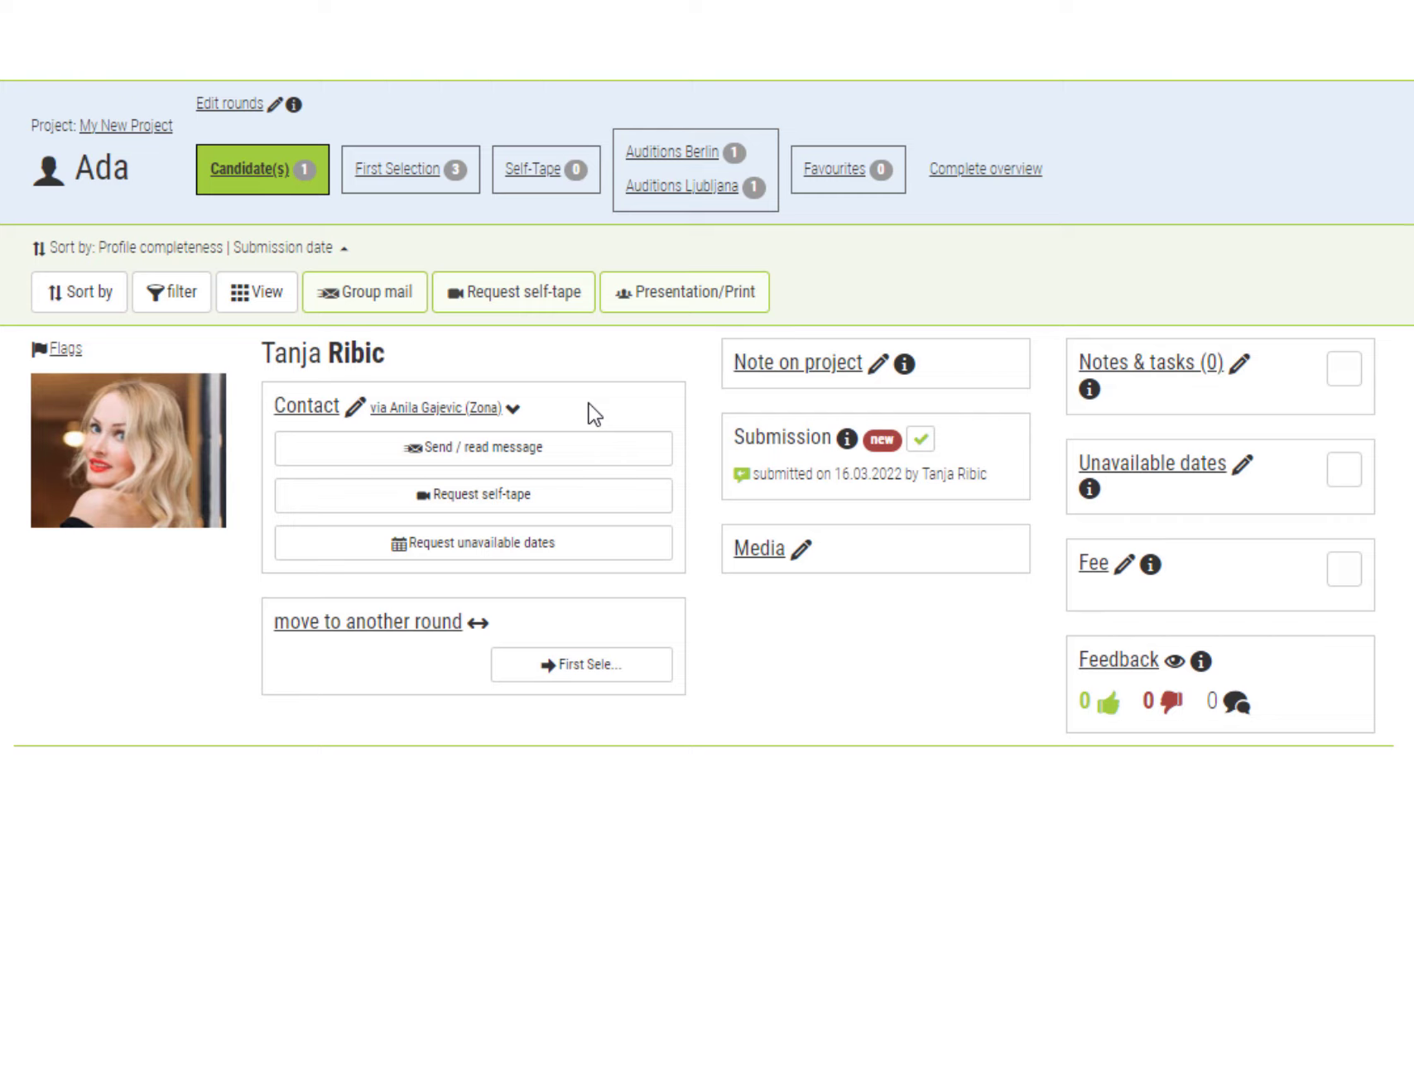
left_click(578, 457)
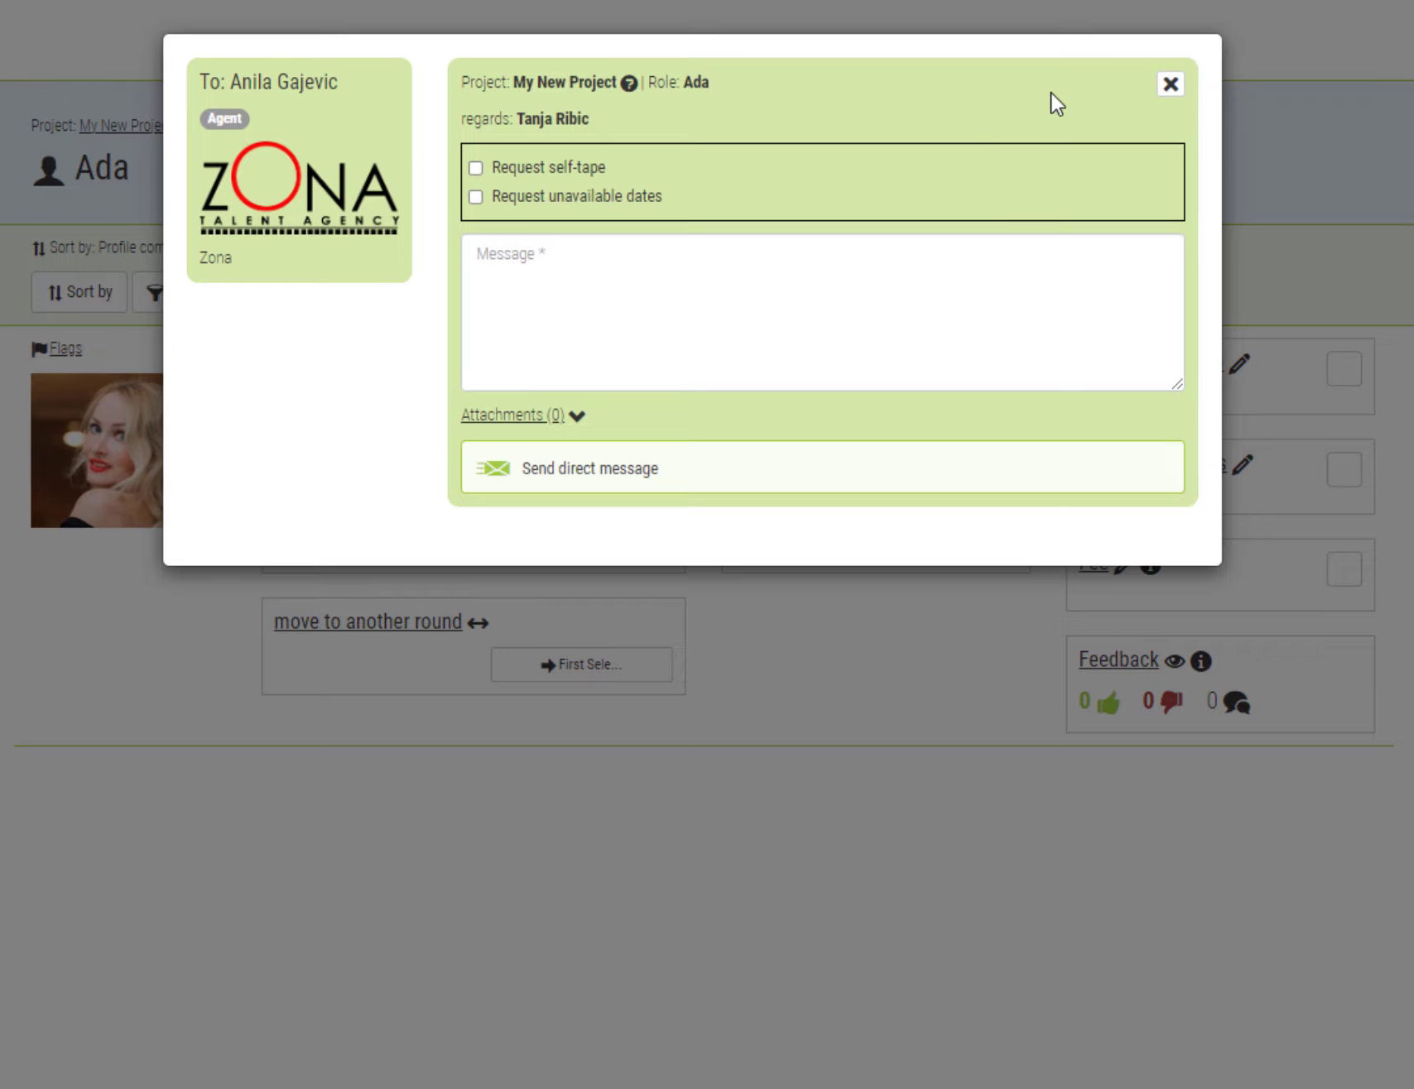
left_click(1168, 86)
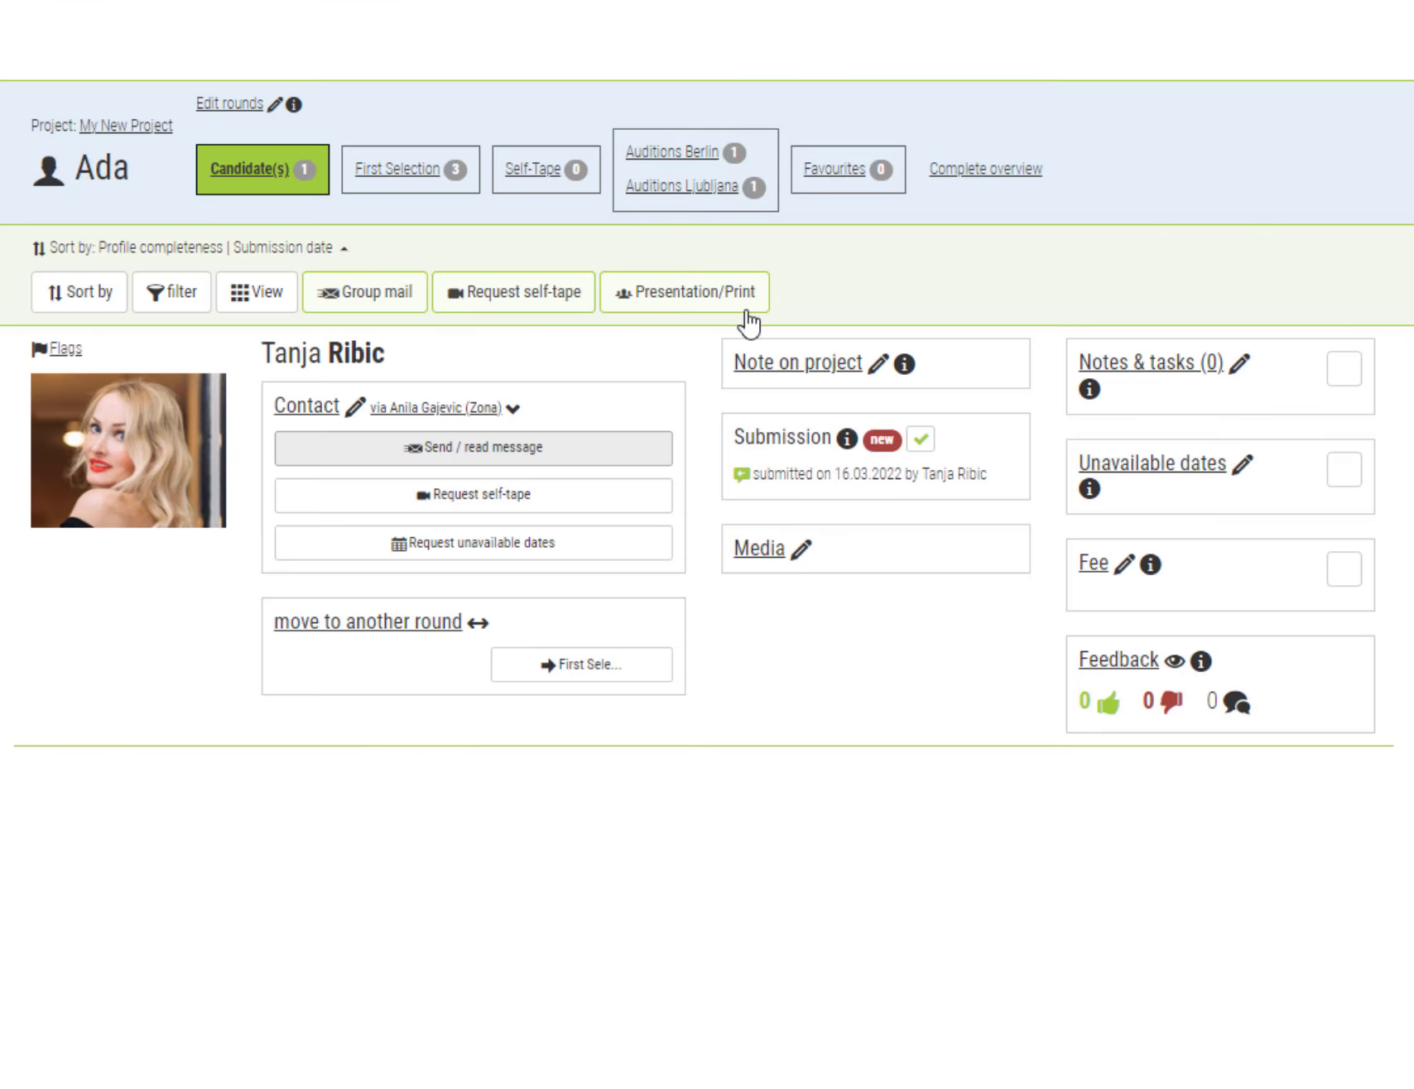
View the self-tape request form and the unavailable dates request form for the remaining candidate, closing each without sending
left_click(601, 513)
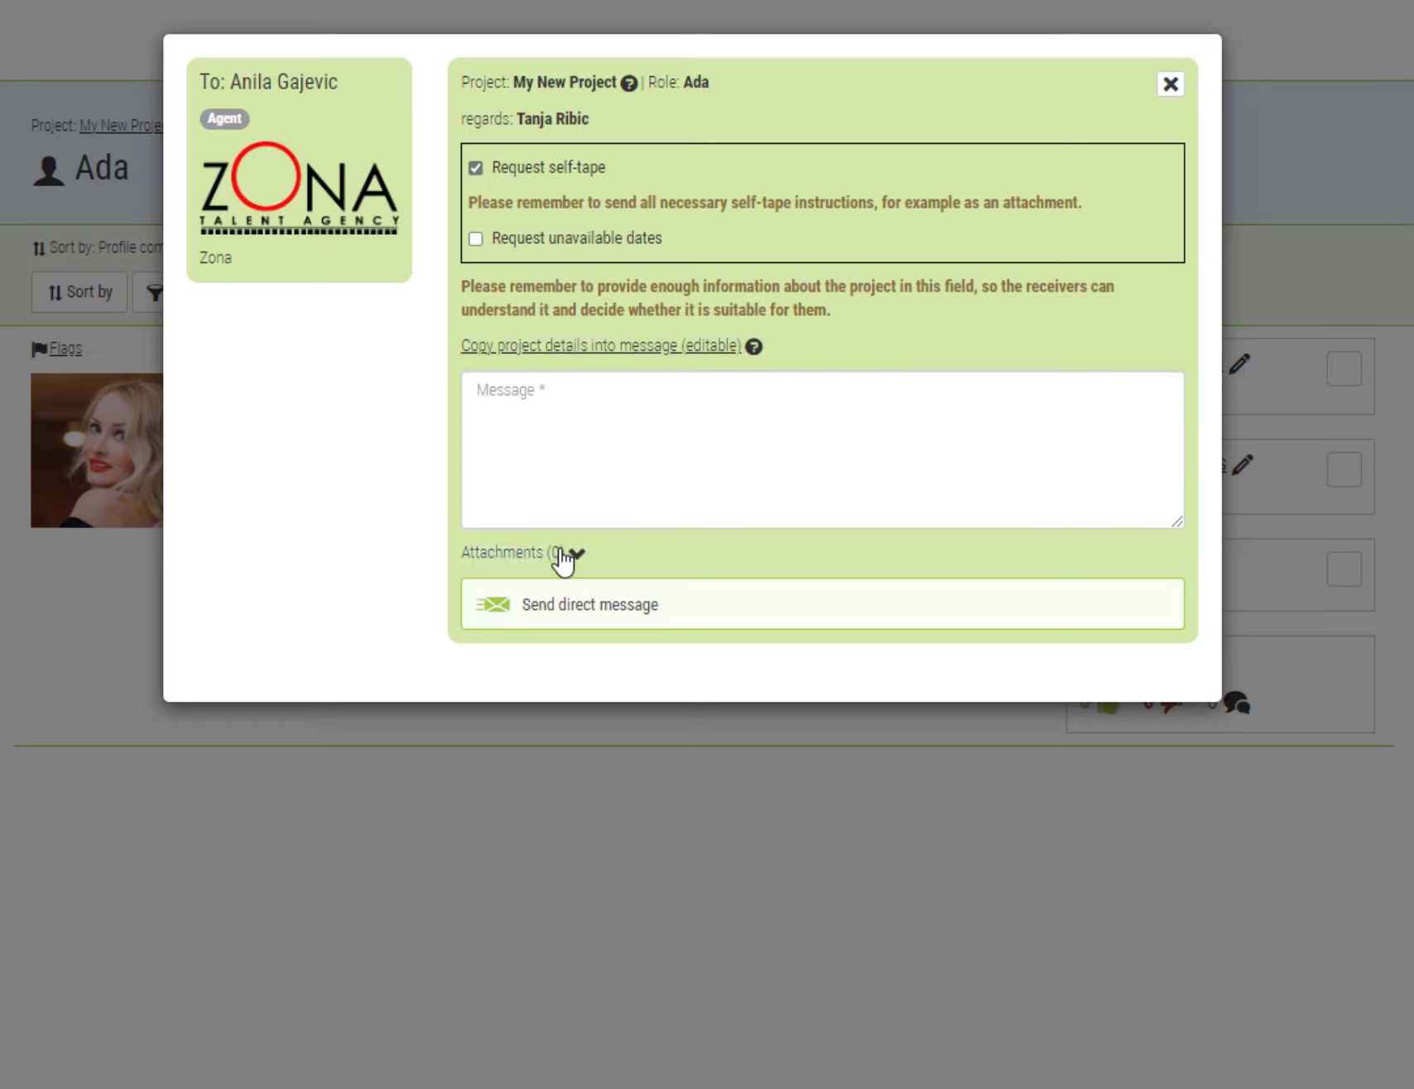
left_click(1169, 85)
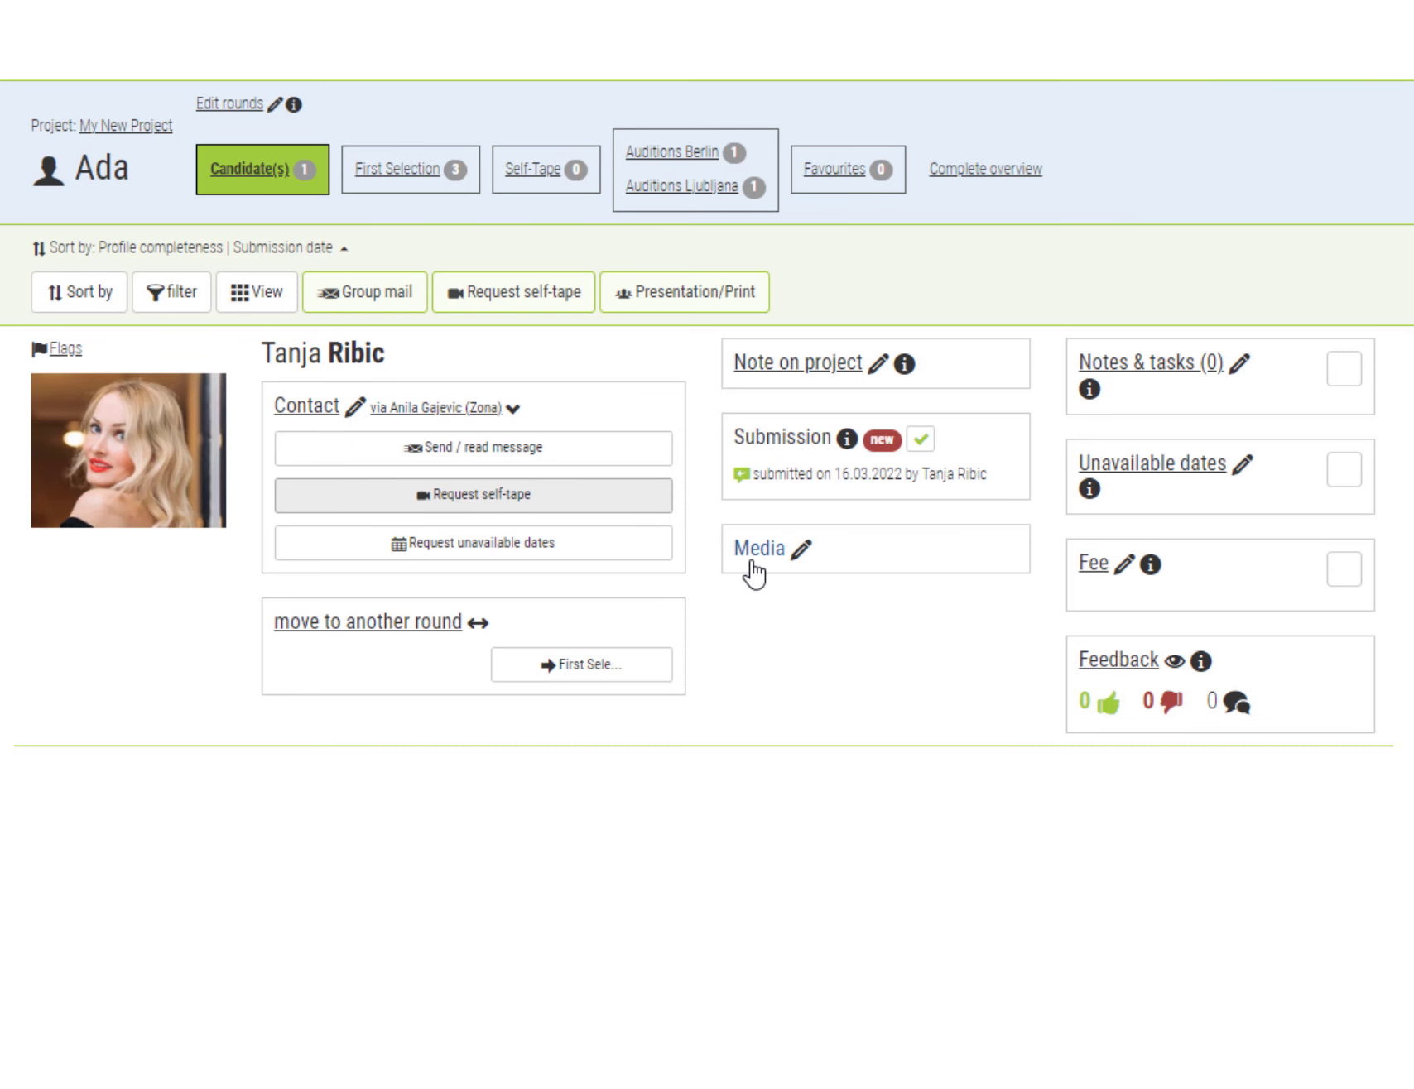
left_click(625, 544)
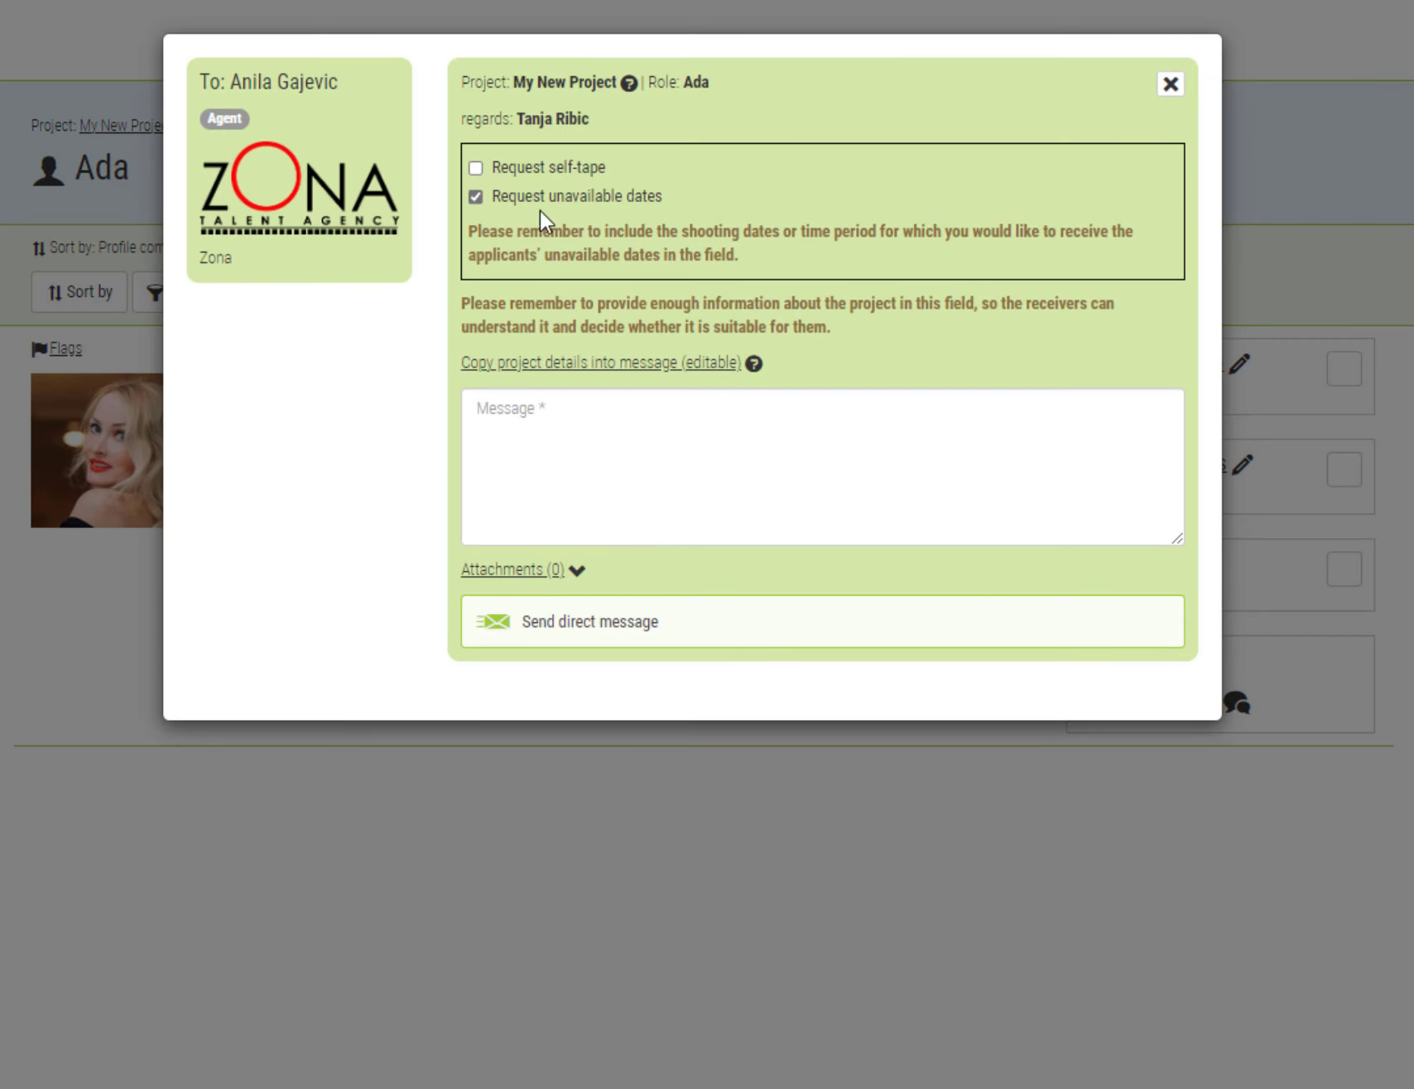
left_click(1170, 85)
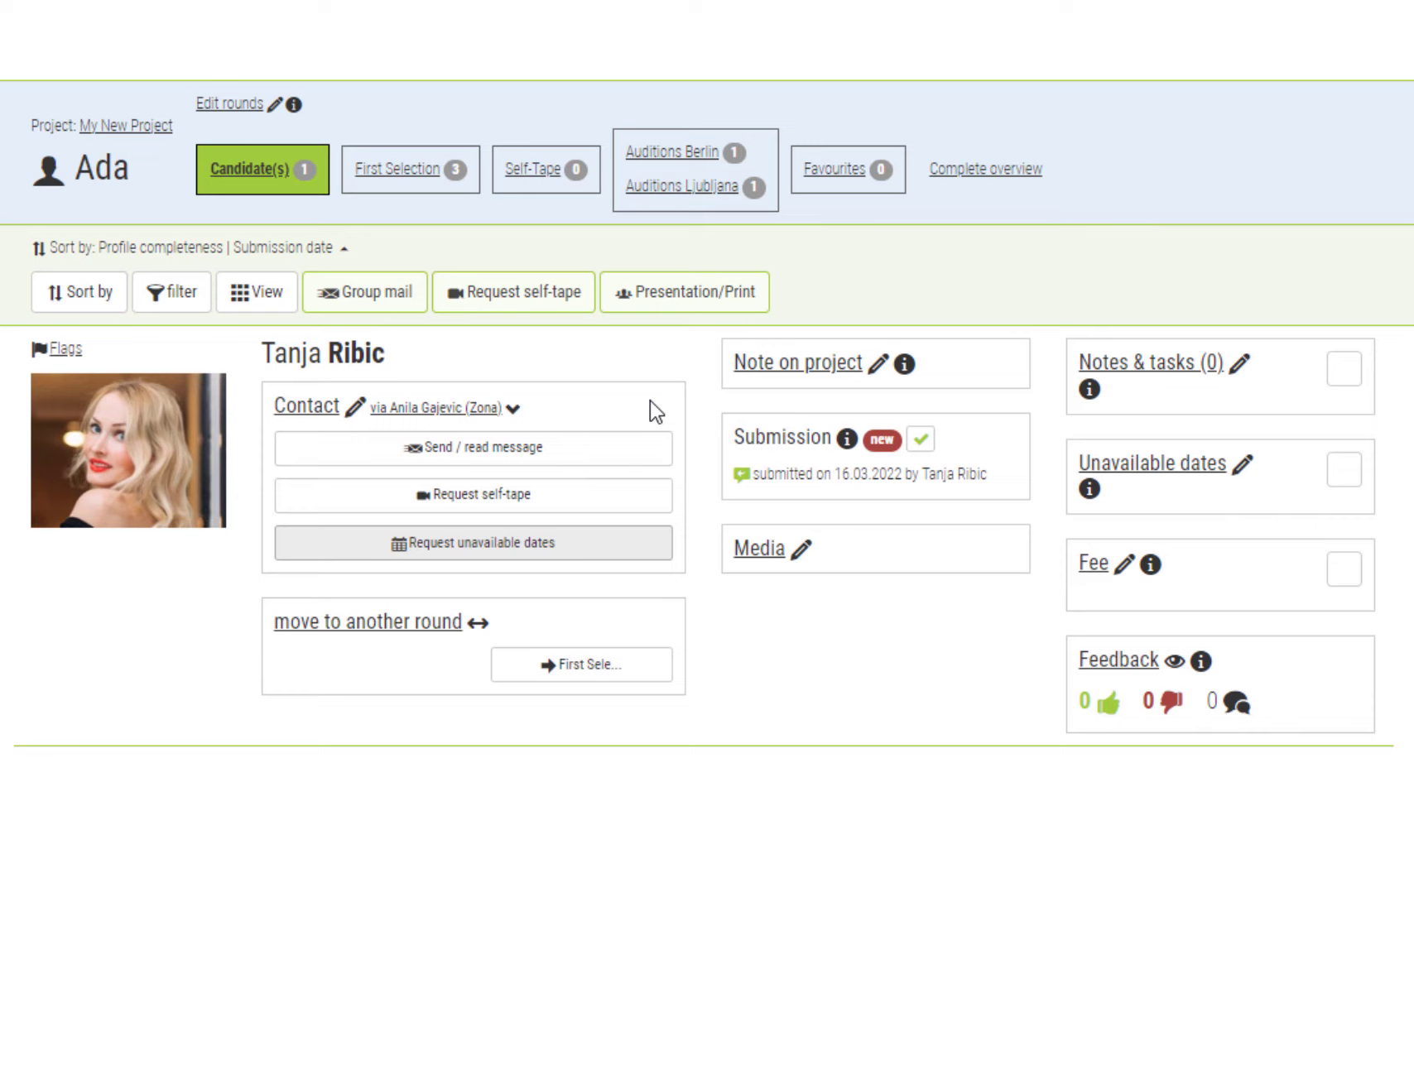
Try enabling both Request self-tape and Request unavailable dates in a message to the Zona agent, and close it unsent
left_click(630, 449)
left_click(537, 174)
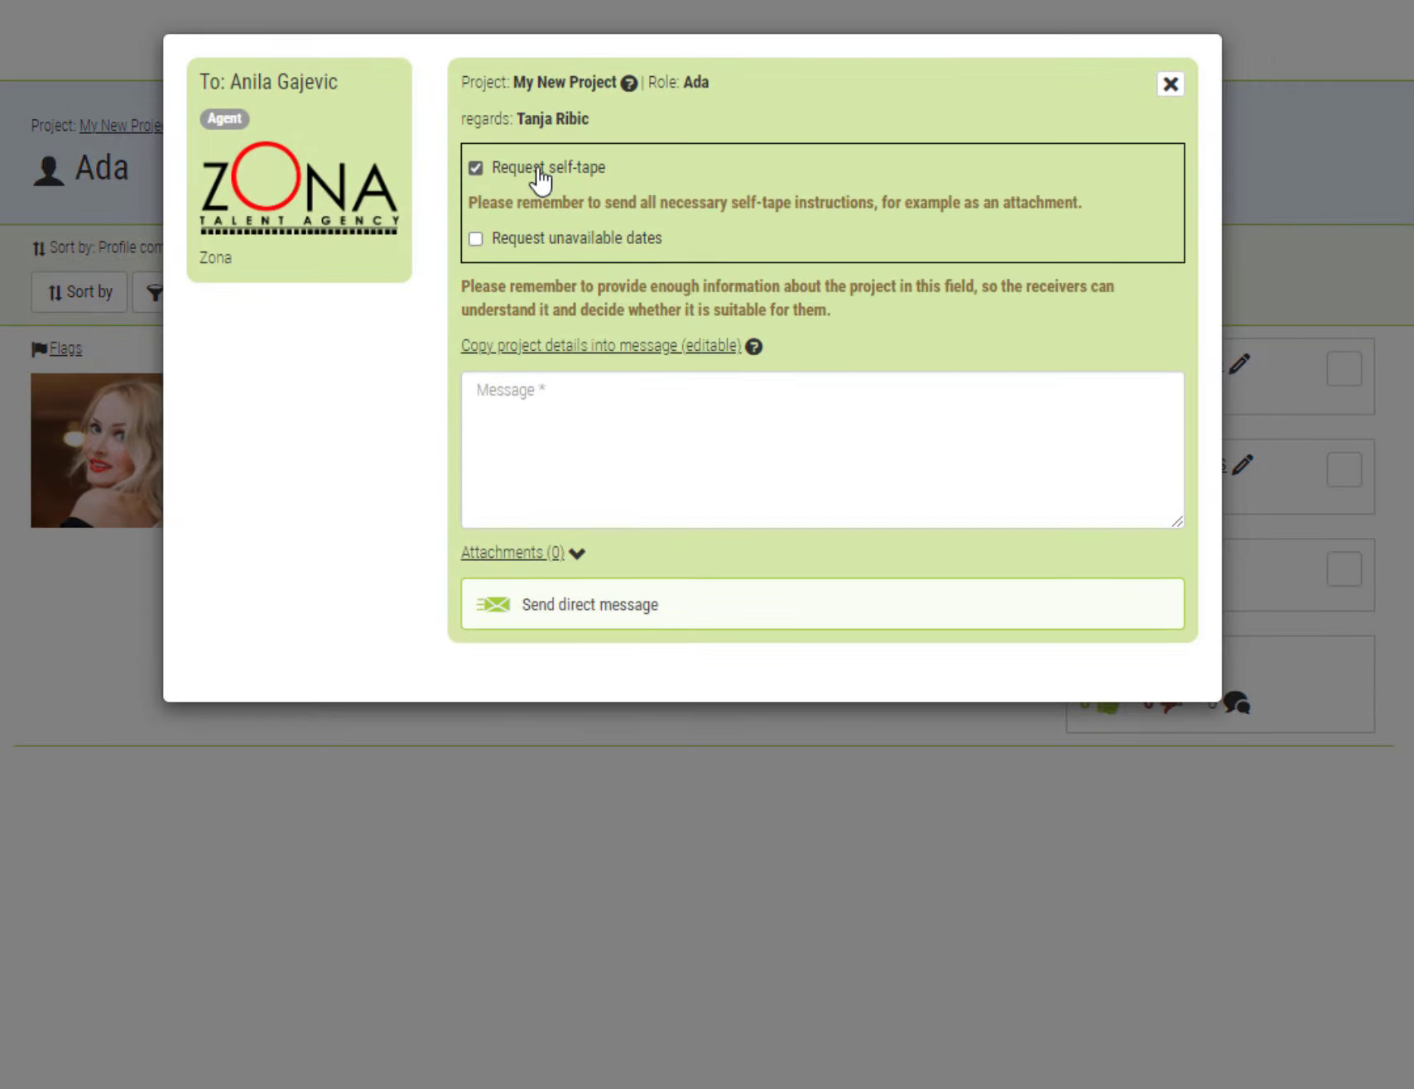
left_click(540, 240)
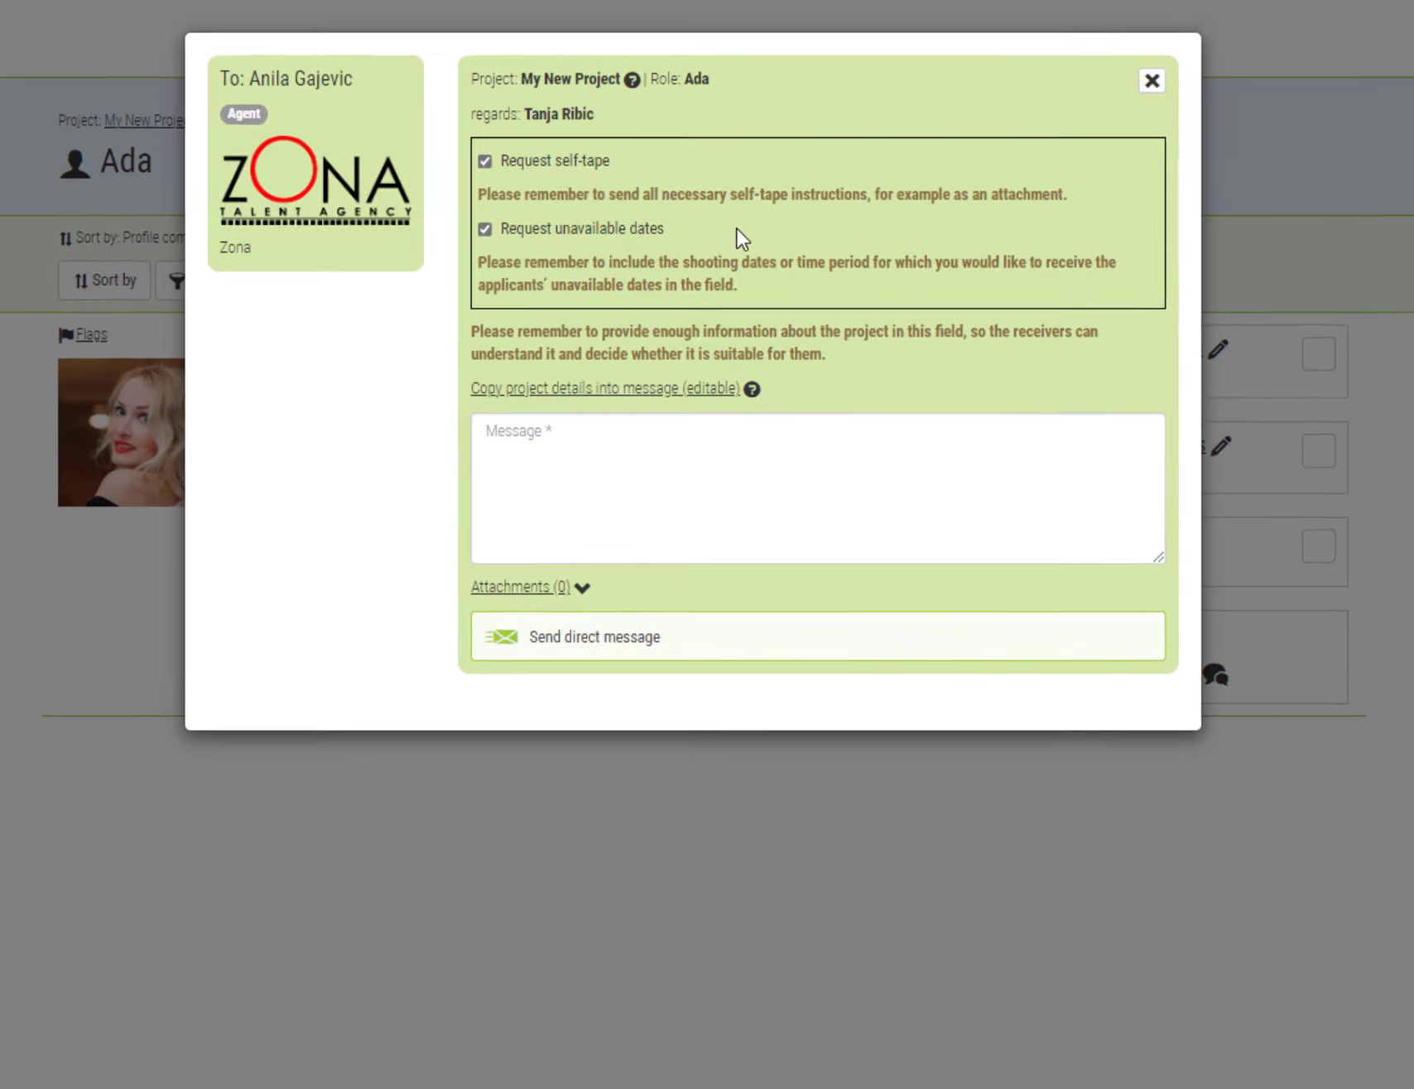
left_click(1169, 83)
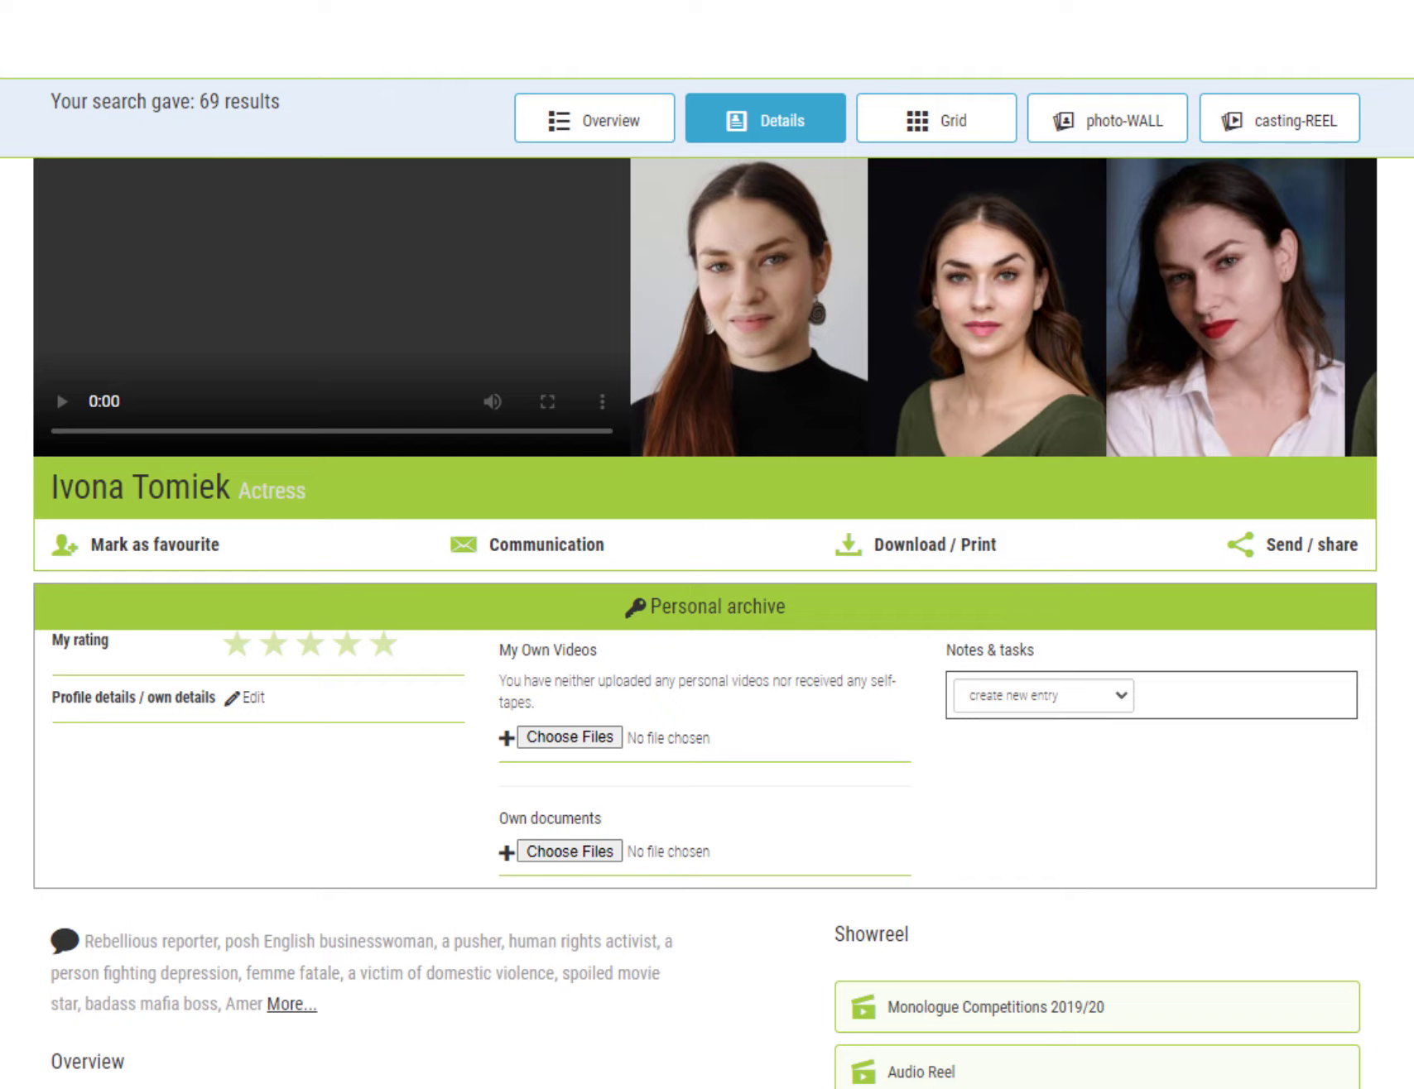
View the direct message form to the actress from her profile and the one to her agency, Worldwide Talent Management, closing each
left_click(546, 559)
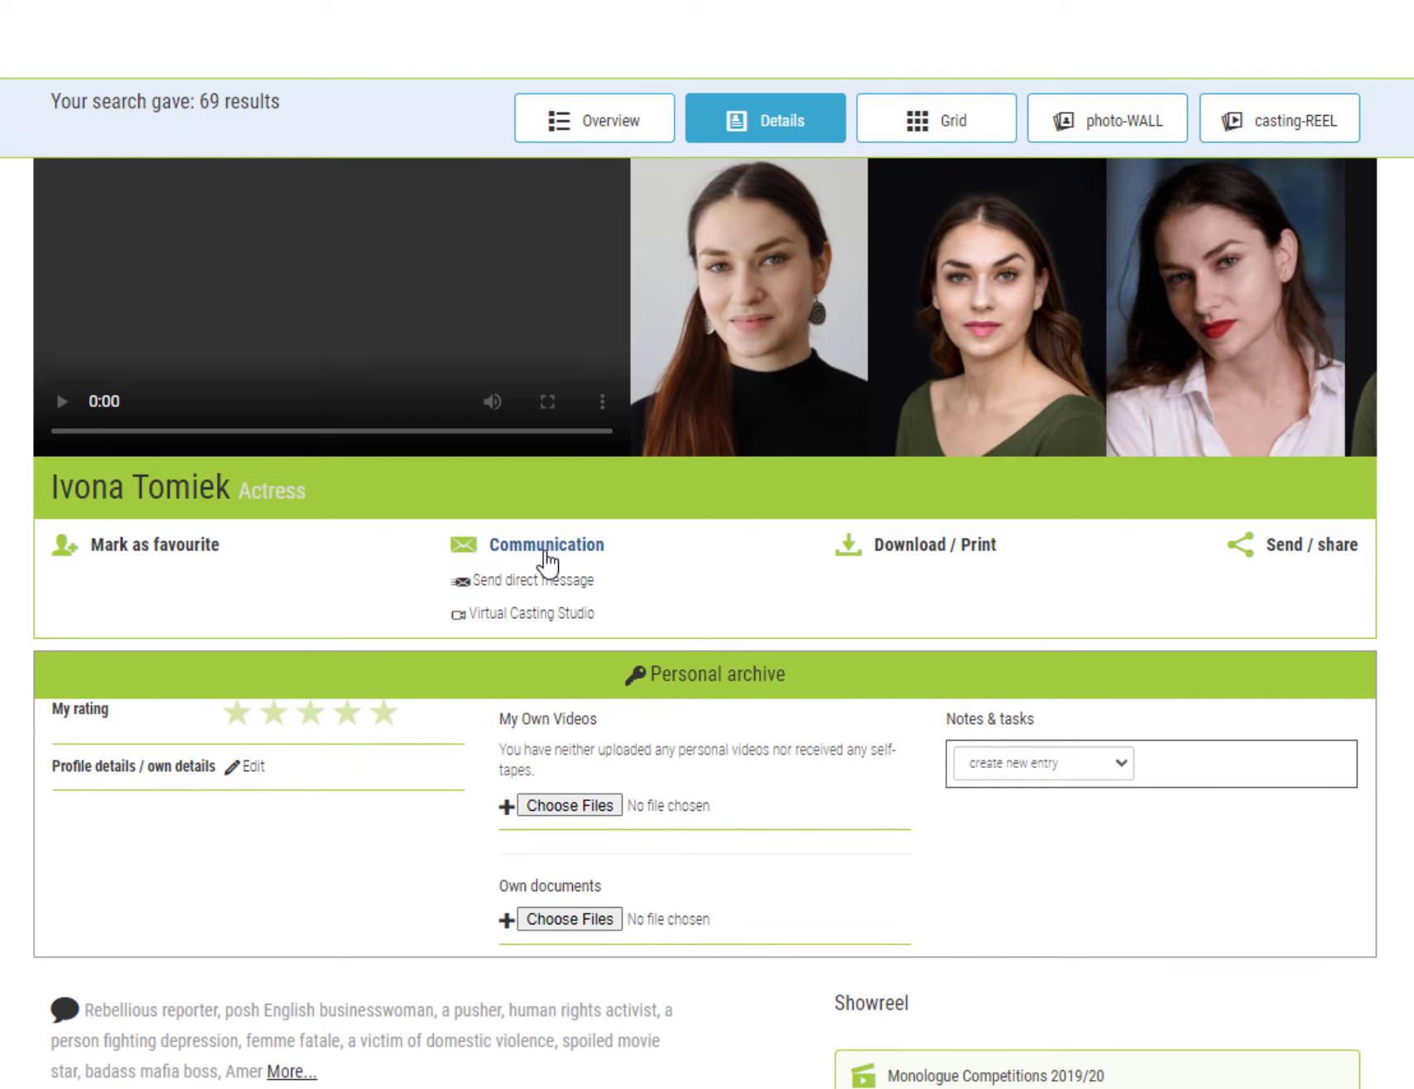
left_click(543, 584)
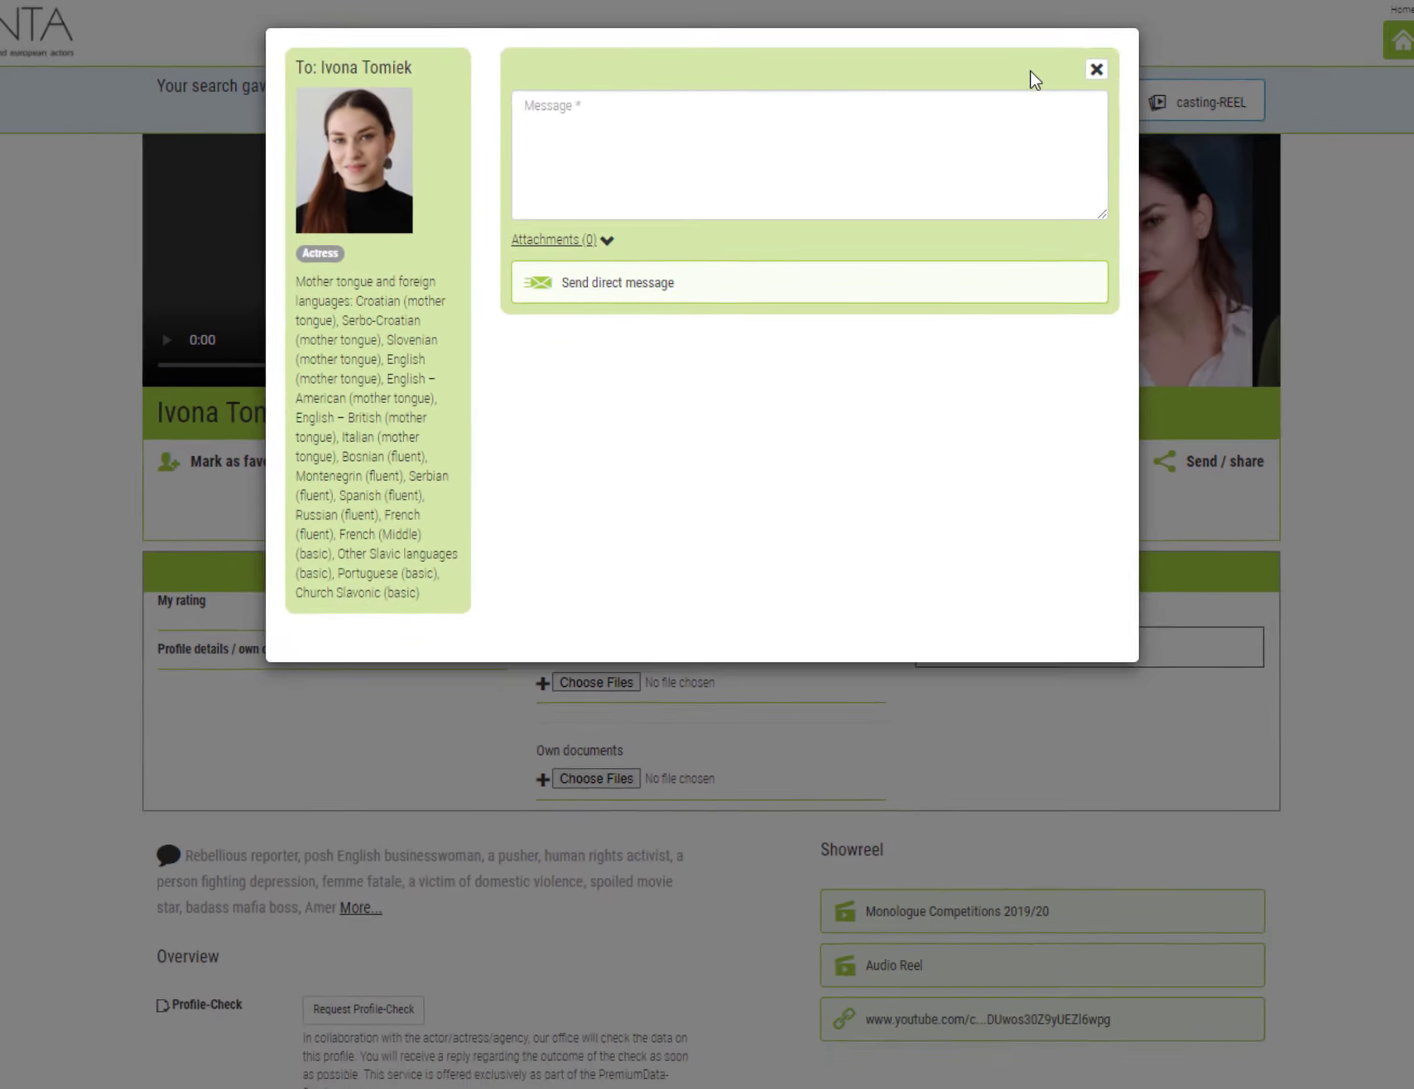
left_click(1096, 69)
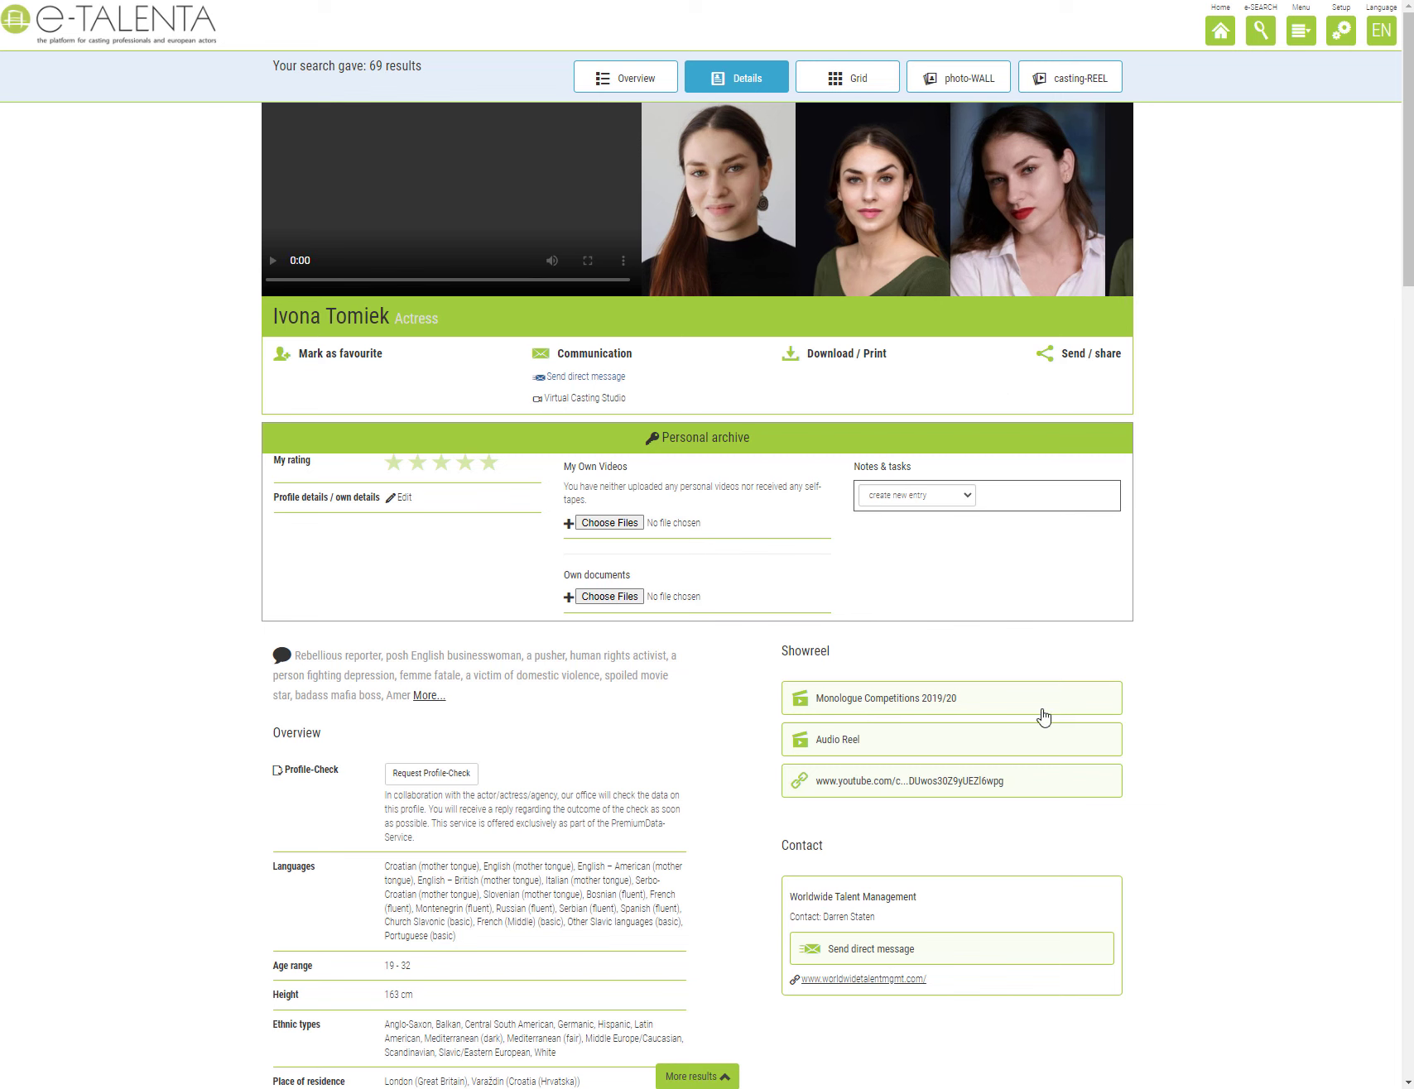
left_click(1004, 956)
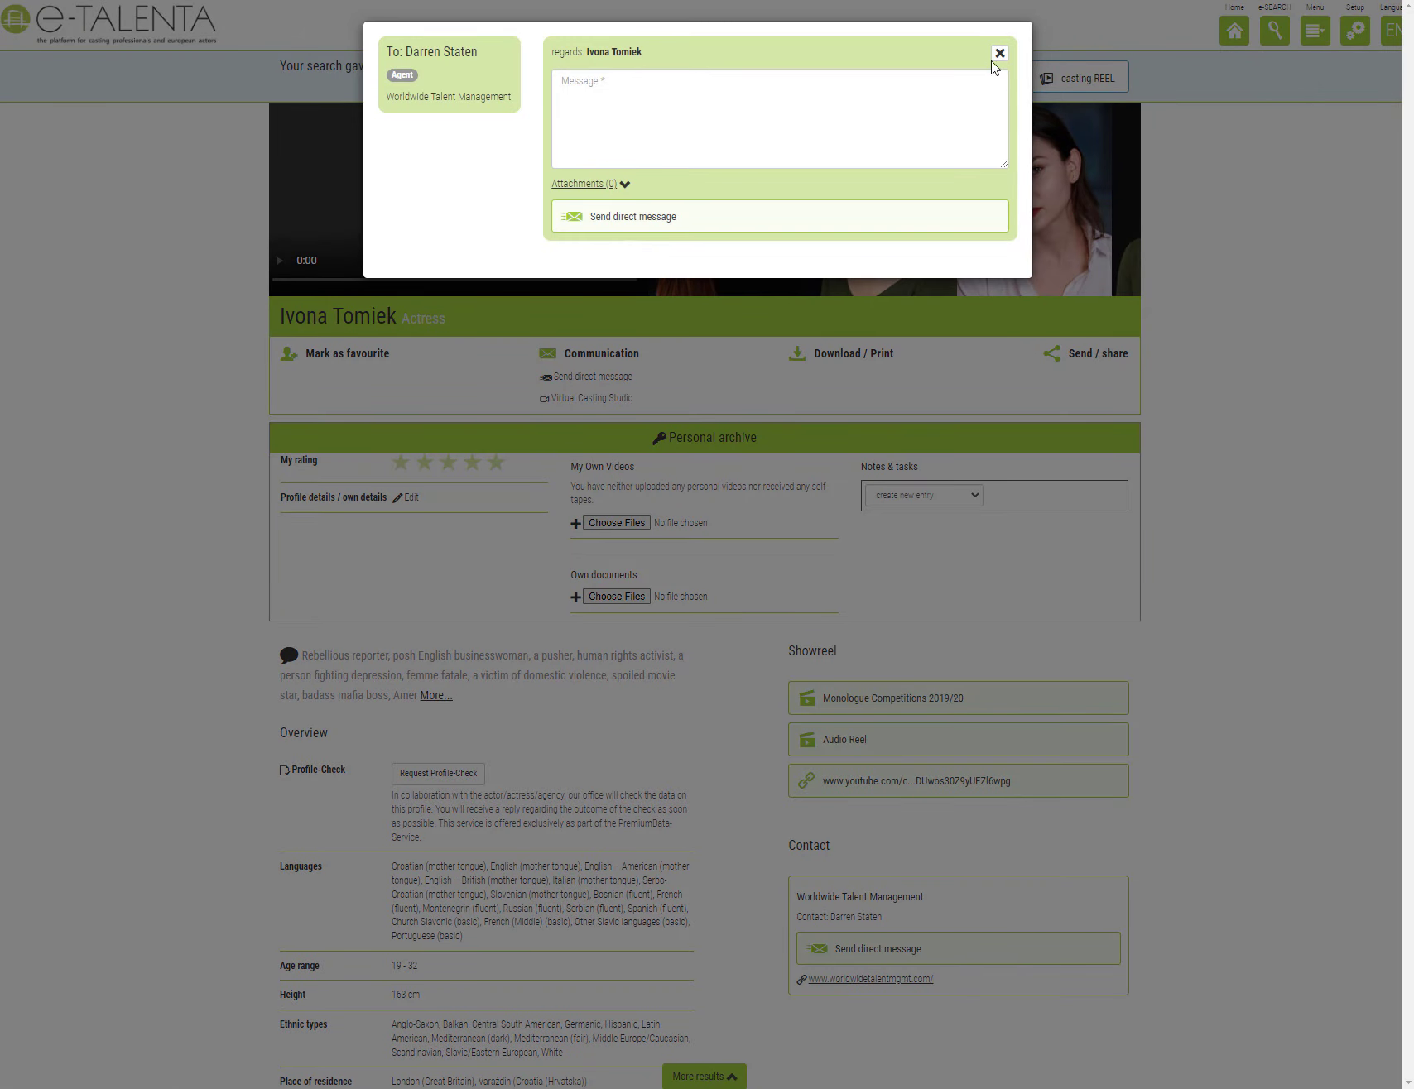
left_click(998, 53)
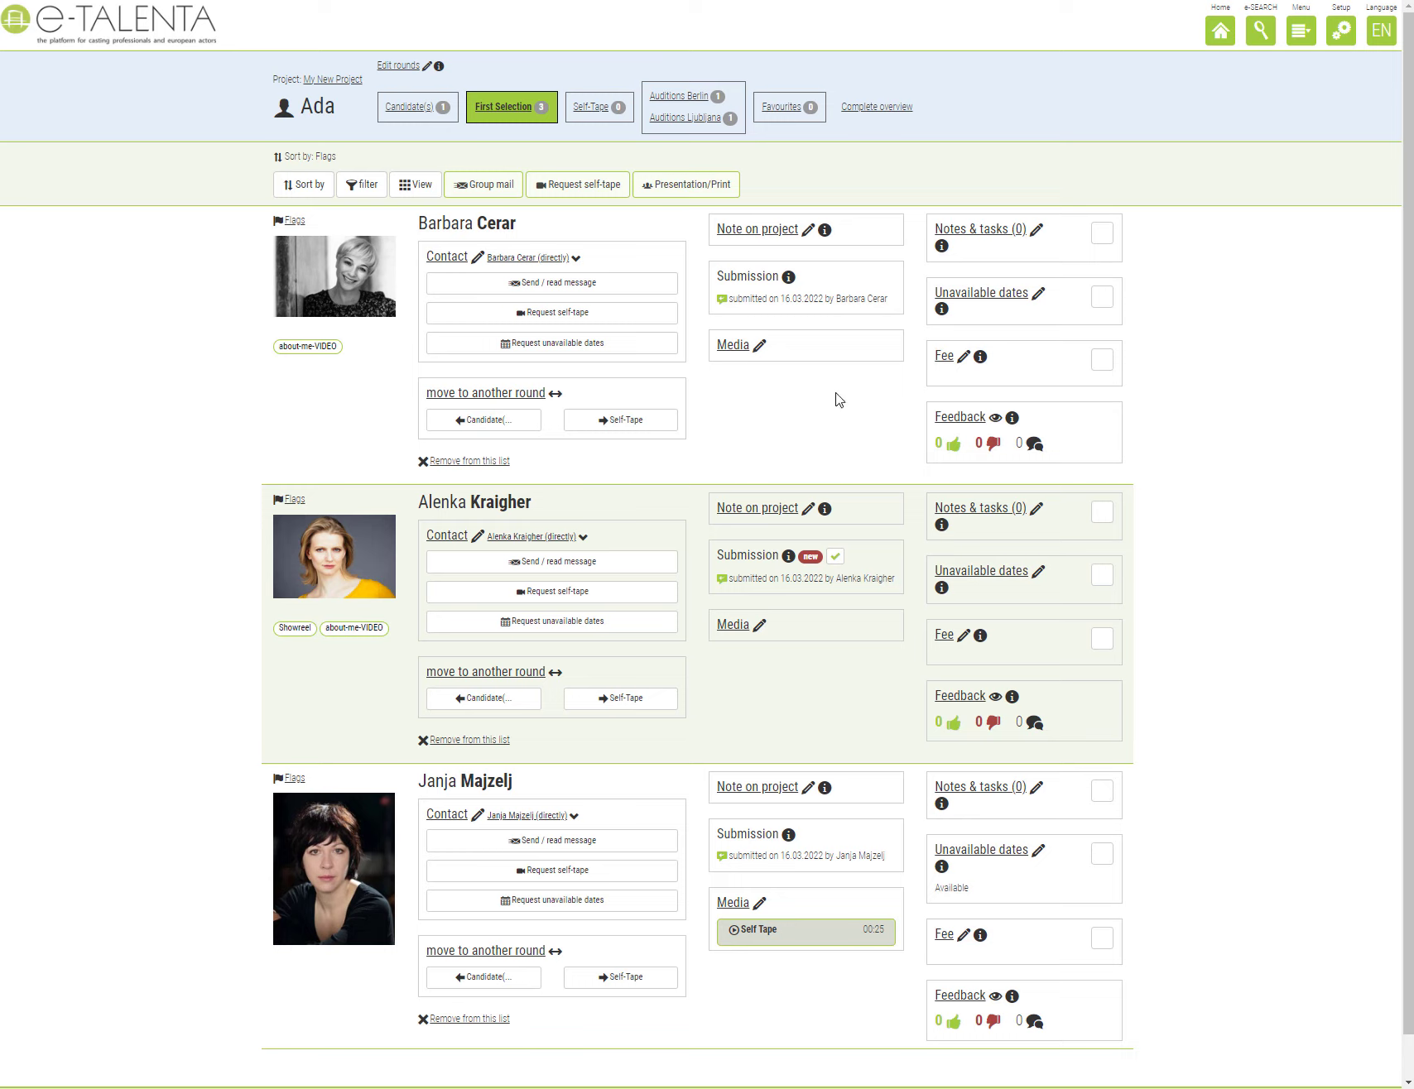
Start a group mail to all First Selection candidates with Request self-tape and Request unavailable dates enabled, and toggle the recipient list
left_click(482, 186)
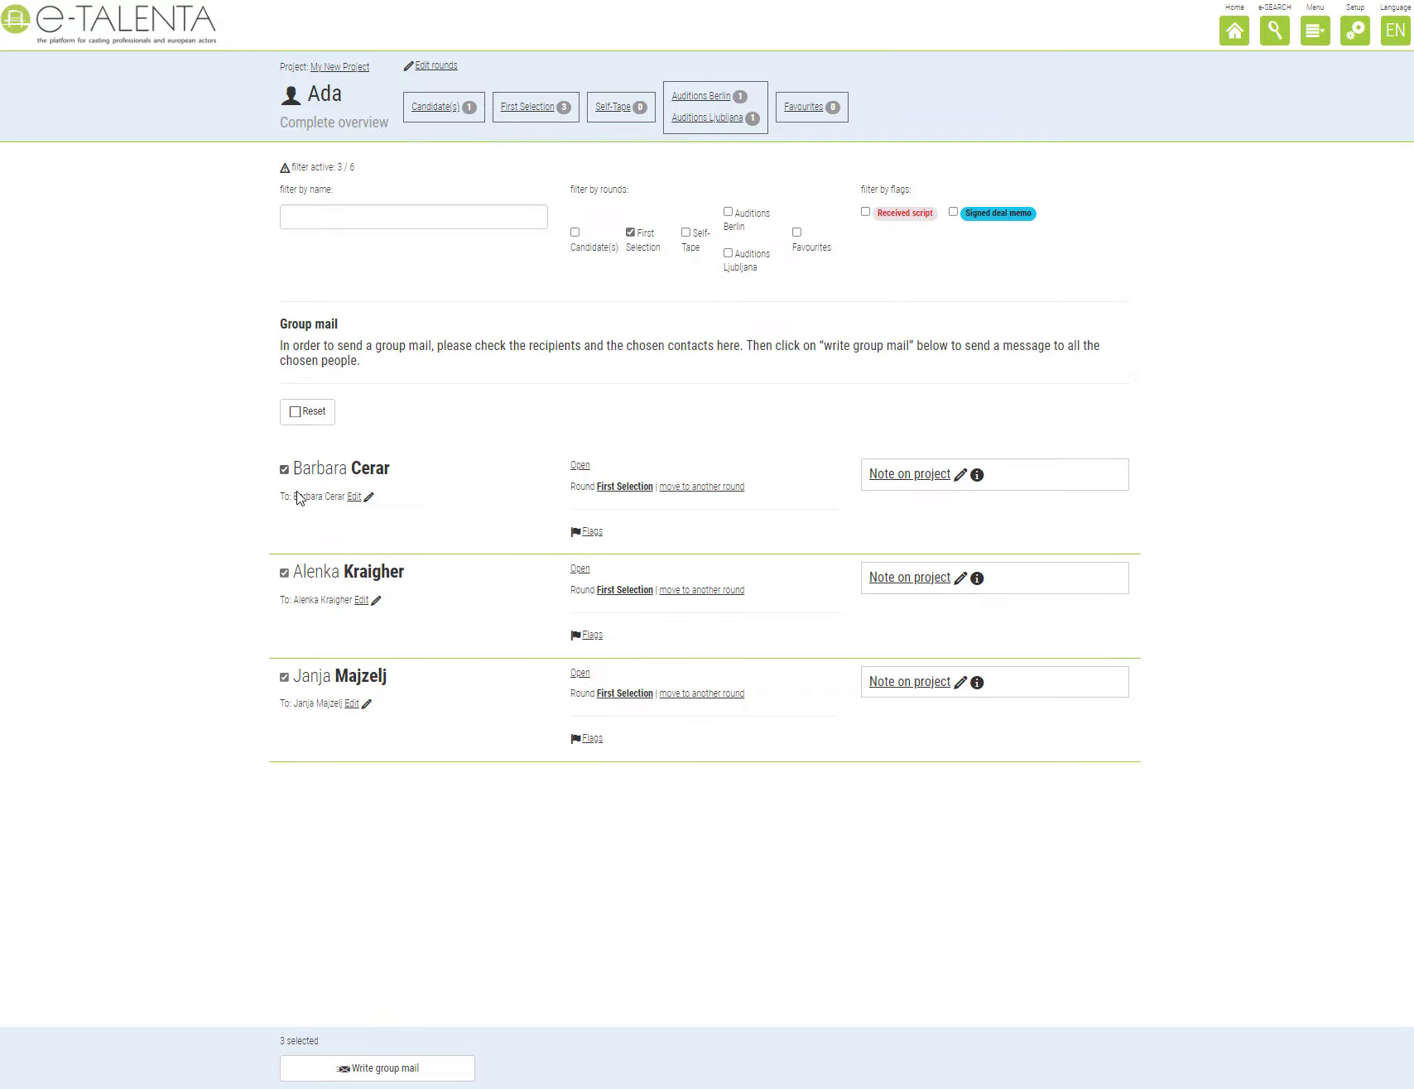
left_click(414, 1073)
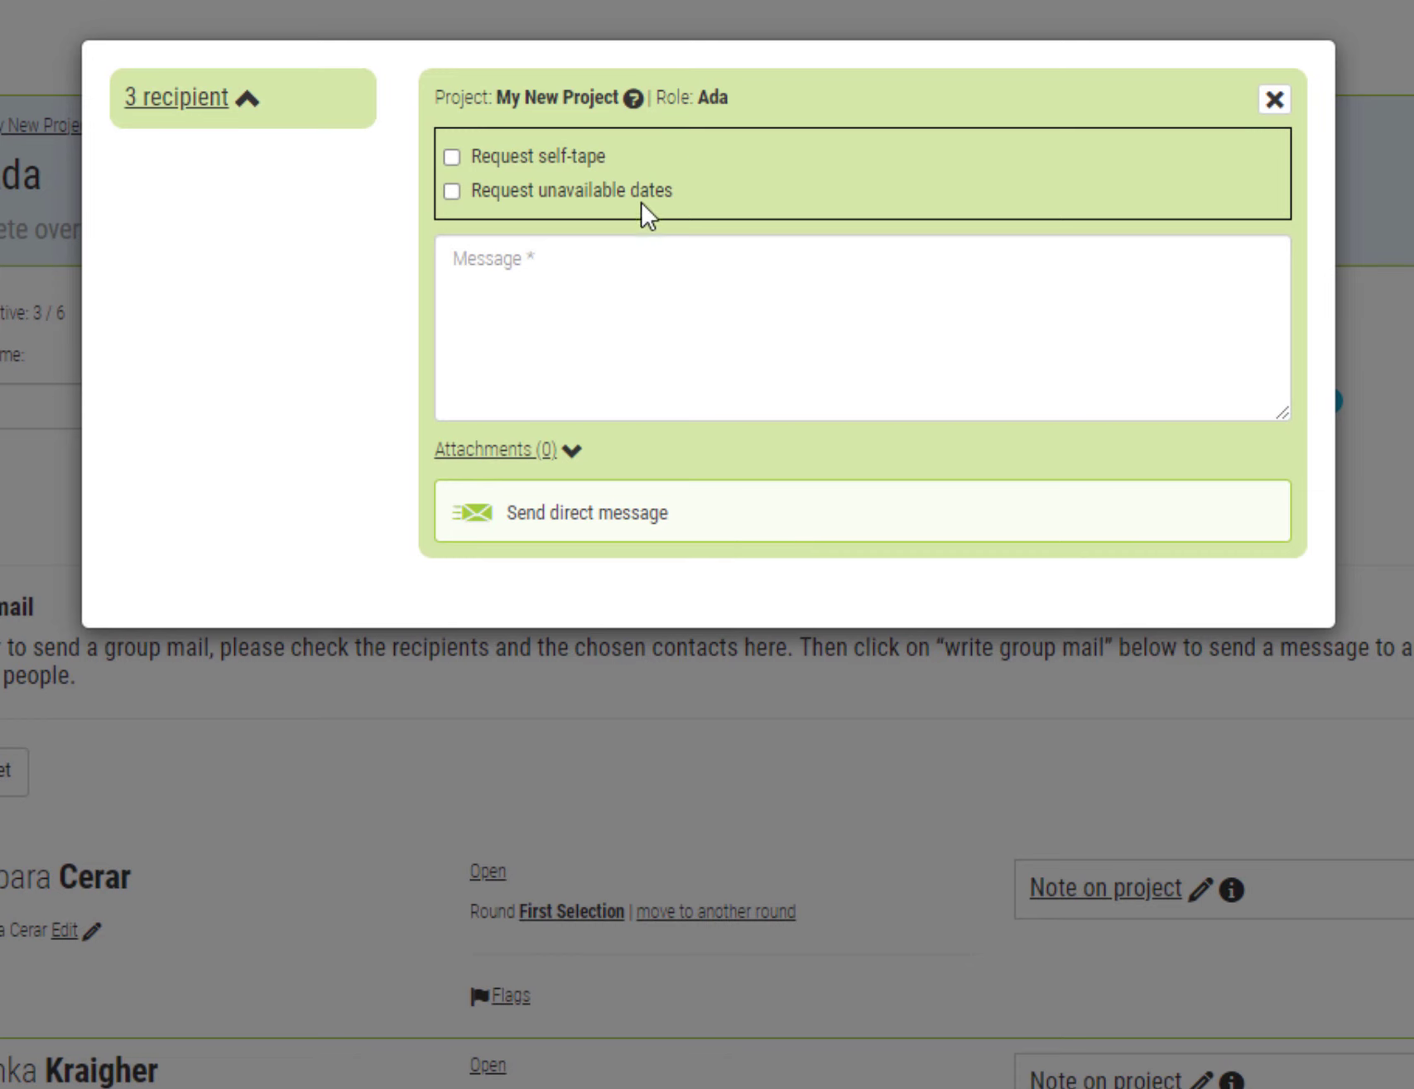
left_click(592, 159)
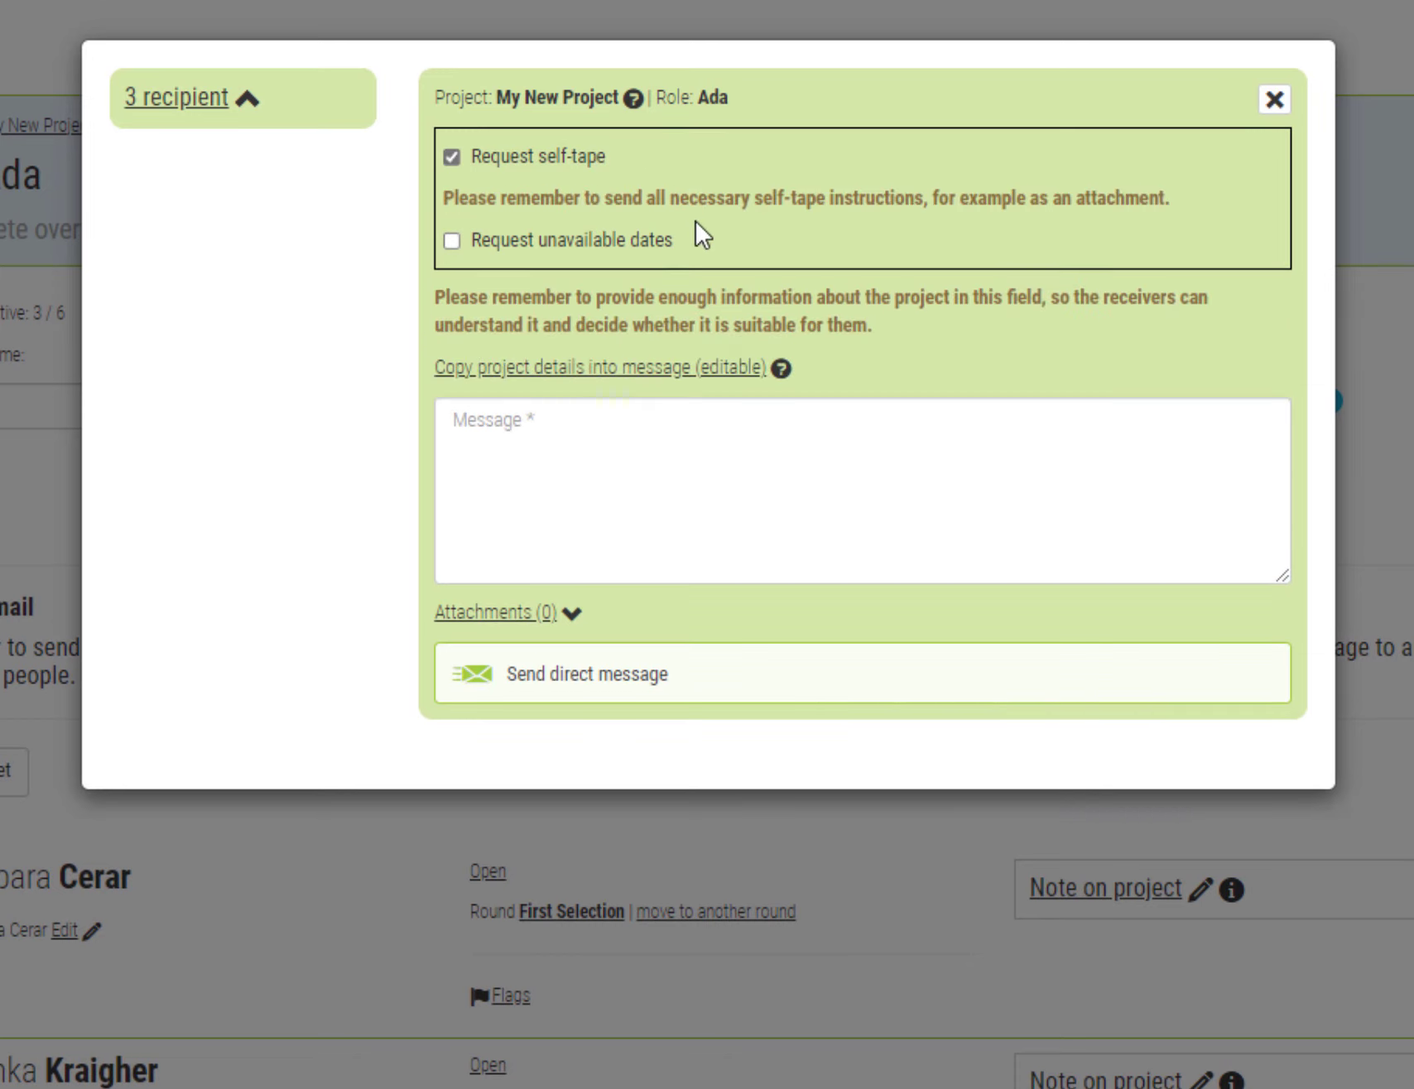
left_click(647, 247)
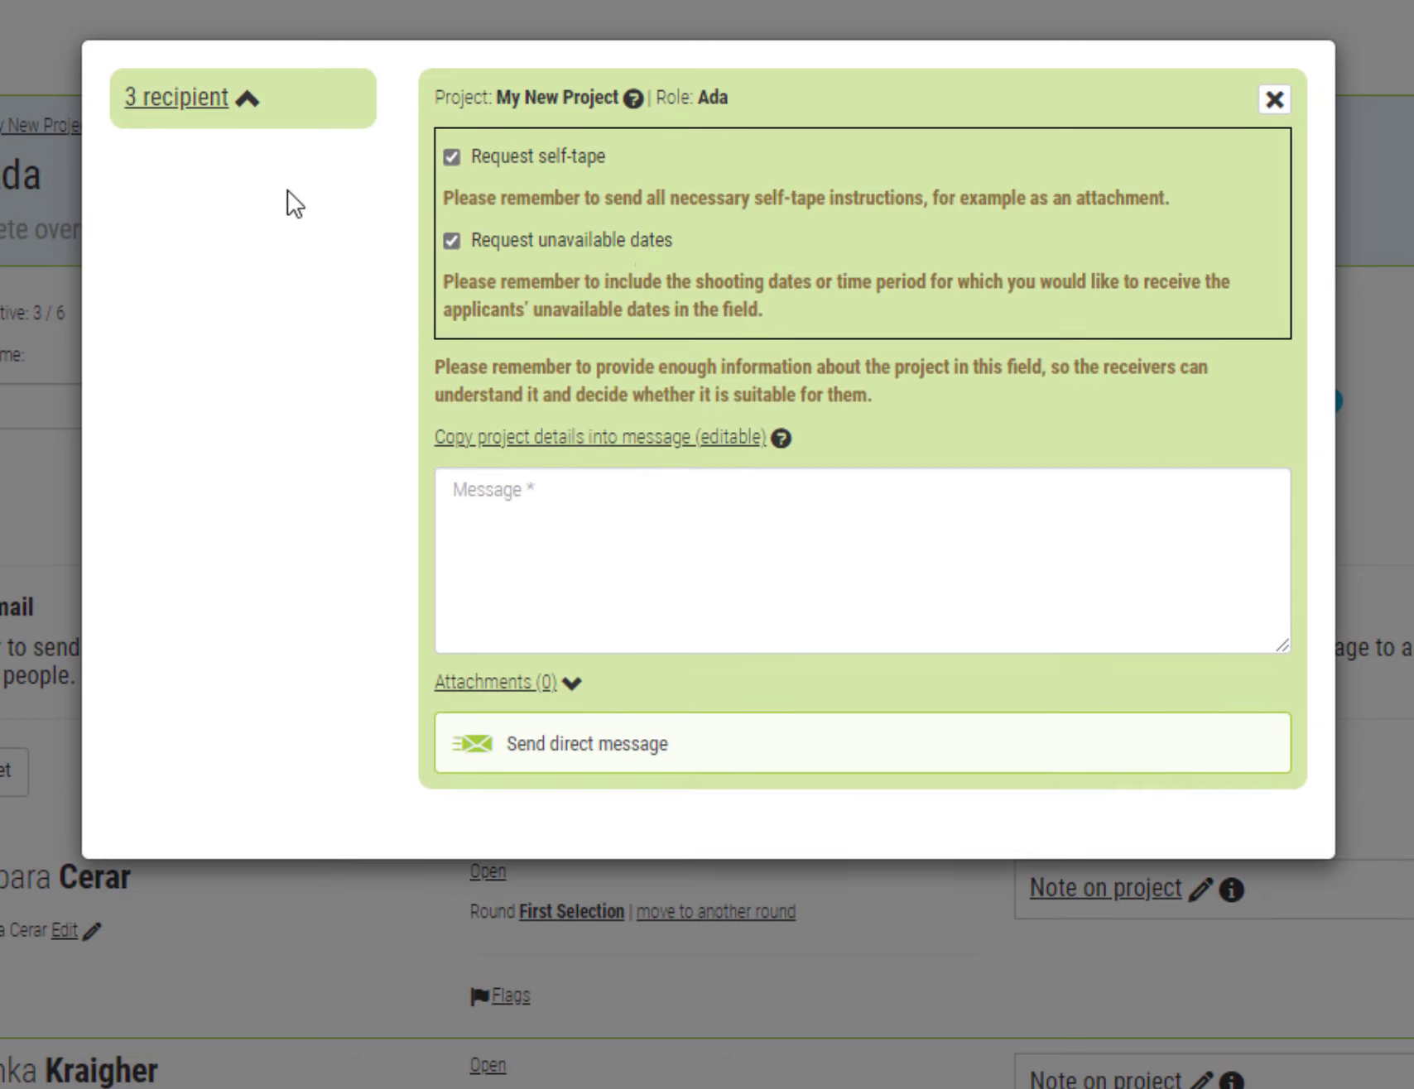
left_click(222, 104)
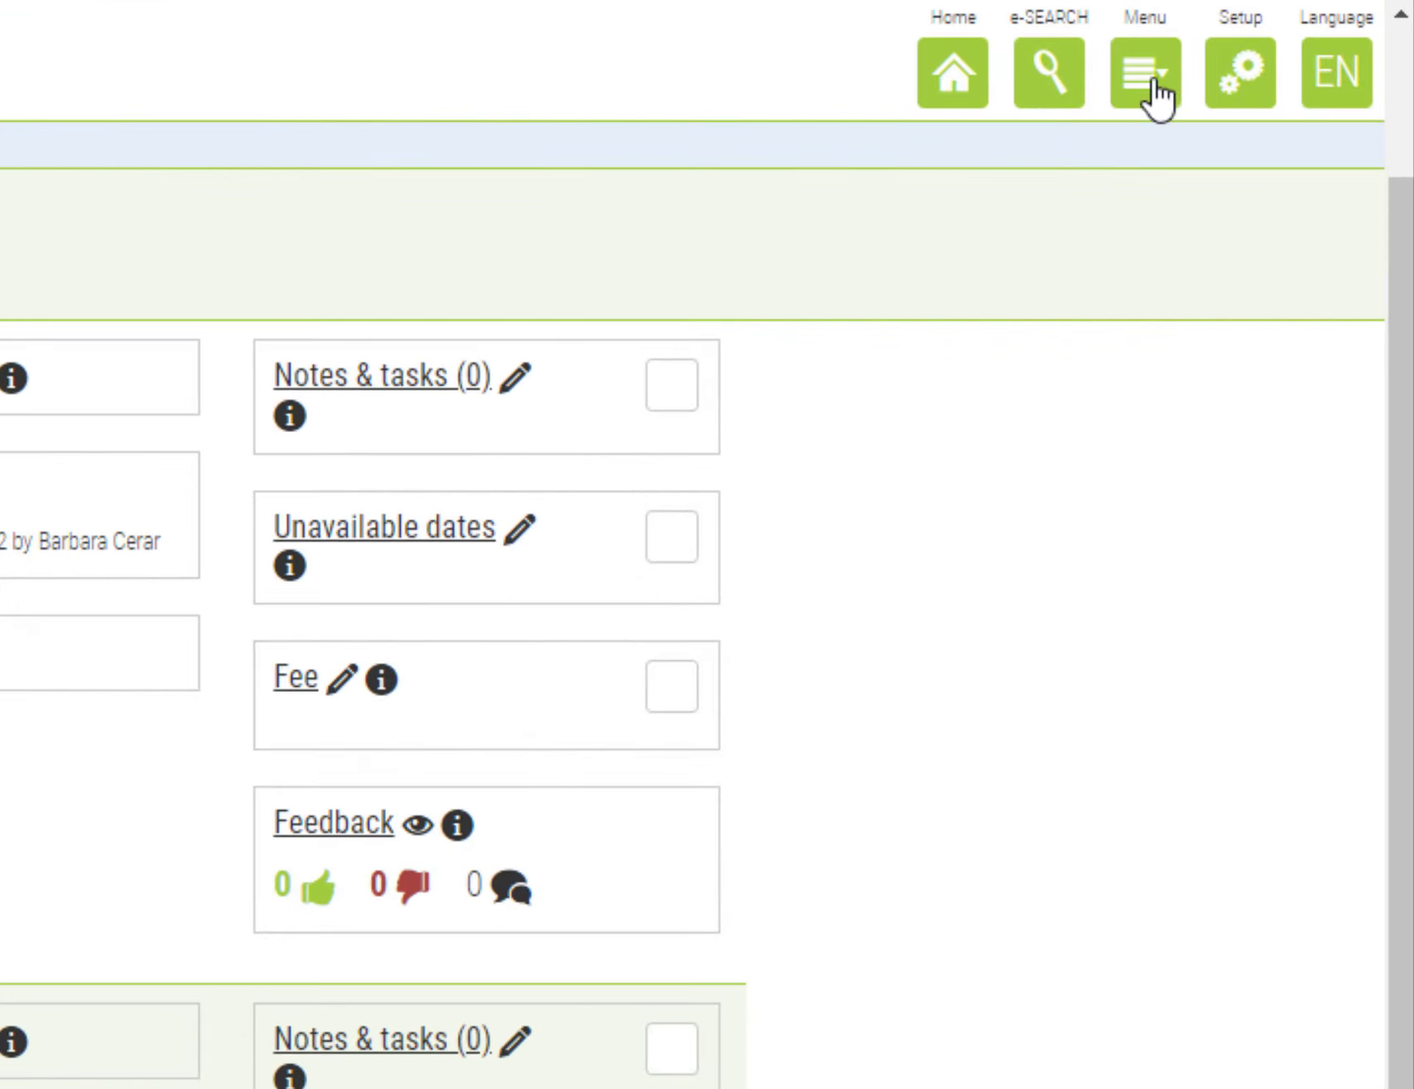
Open the Messages overview
left_click(1255, 91)
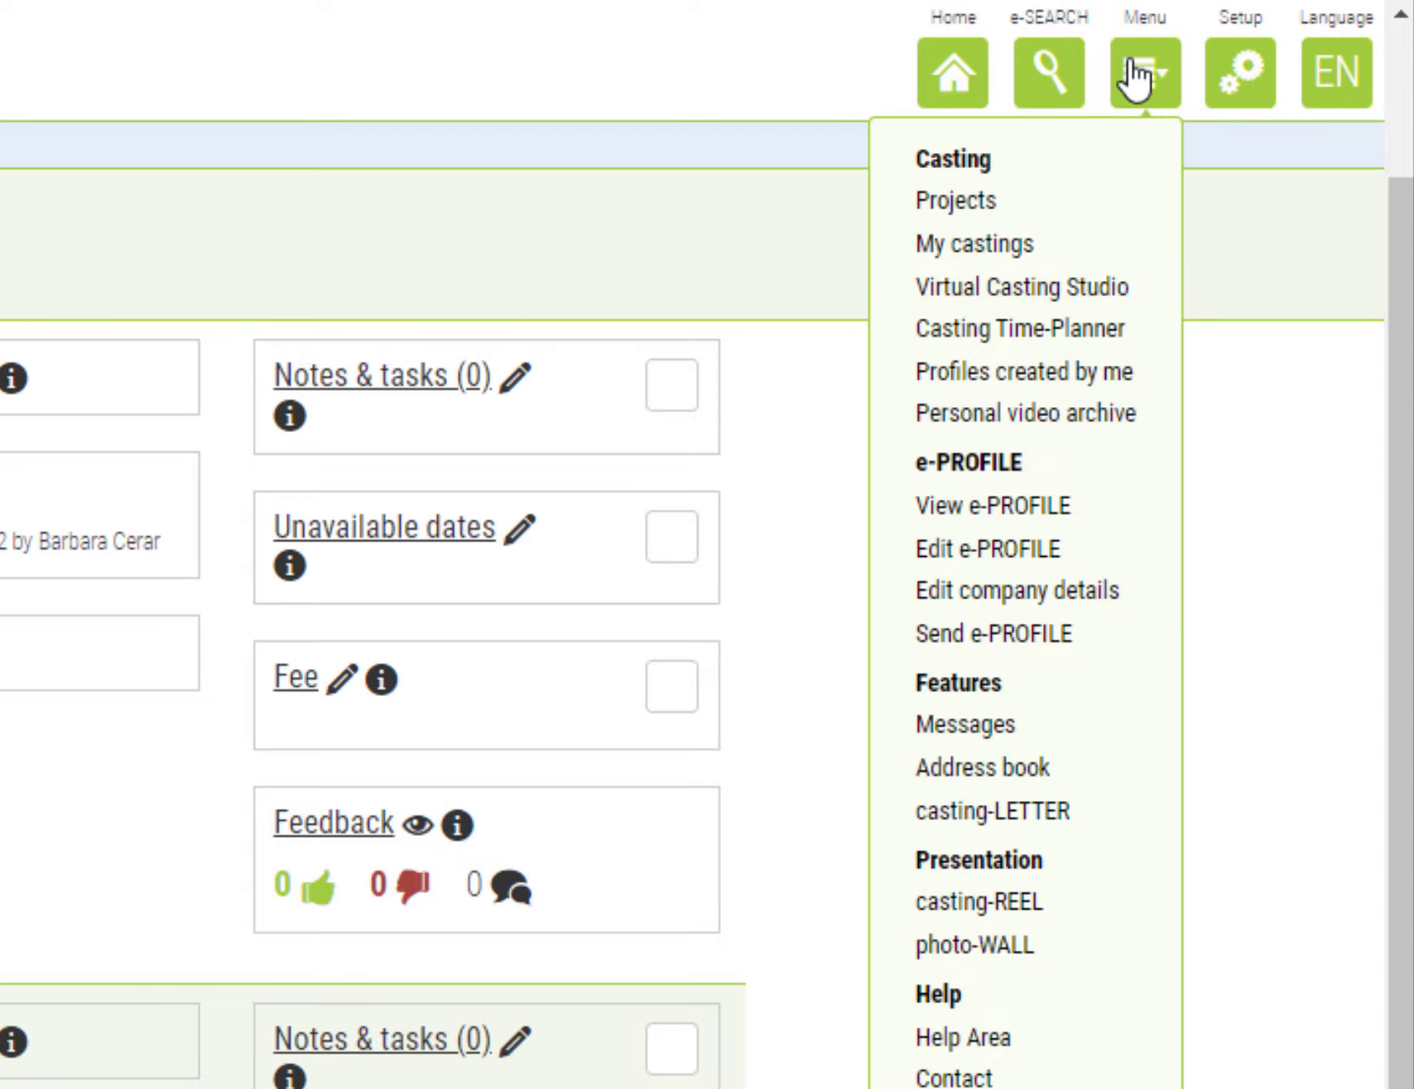
left_click(1130, 62)
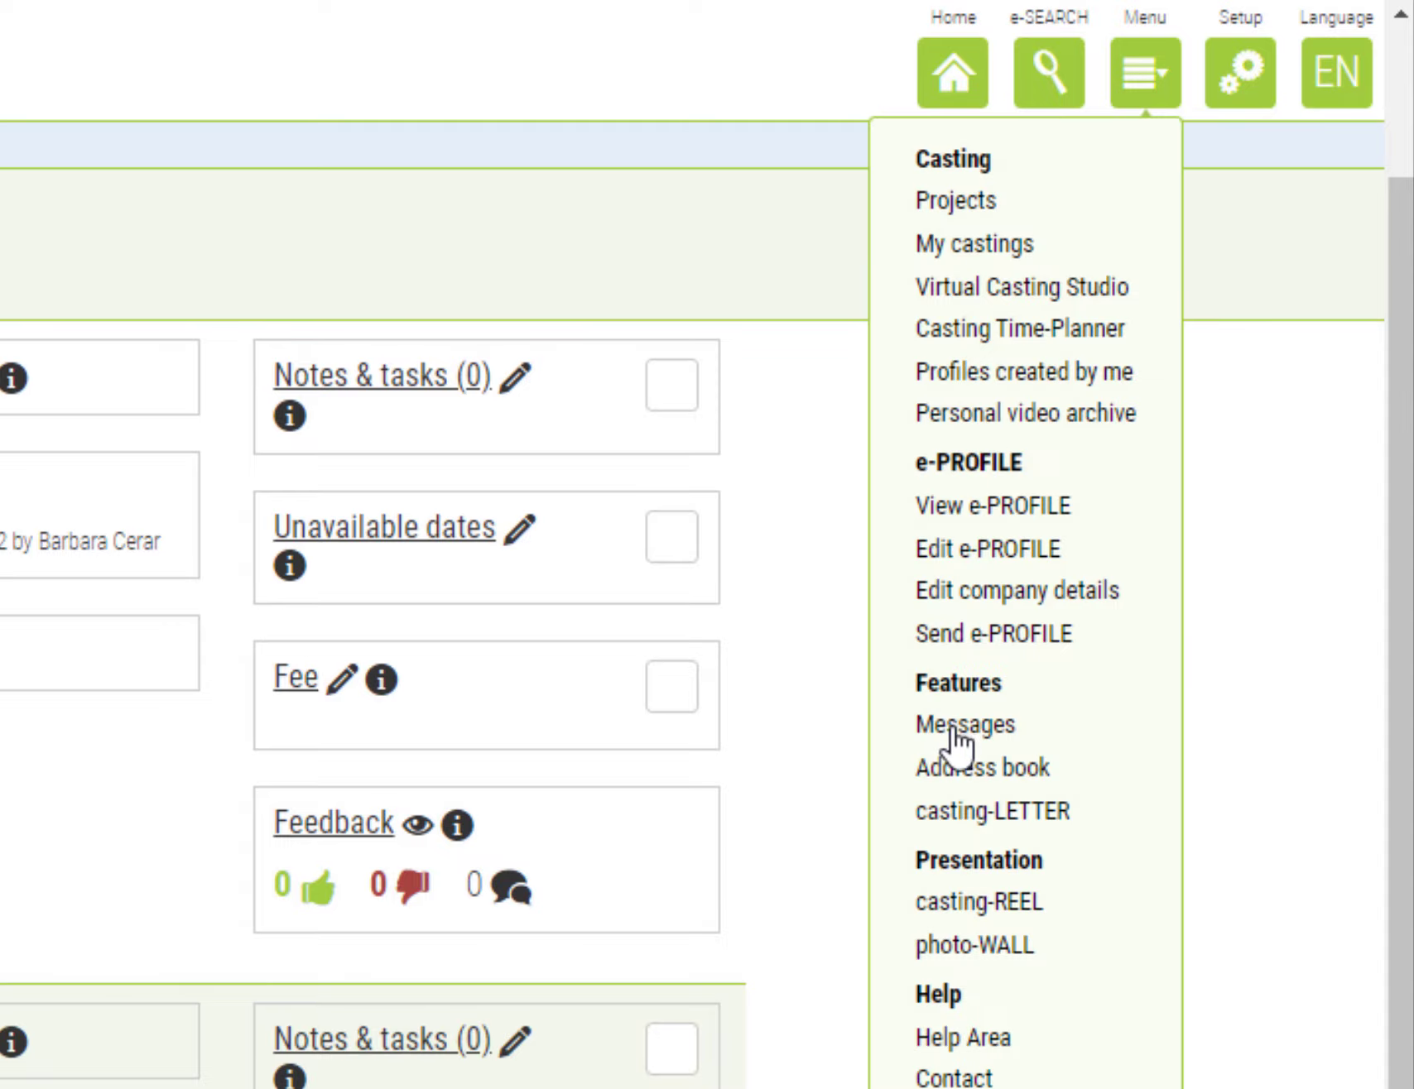
left_click(960, 728)
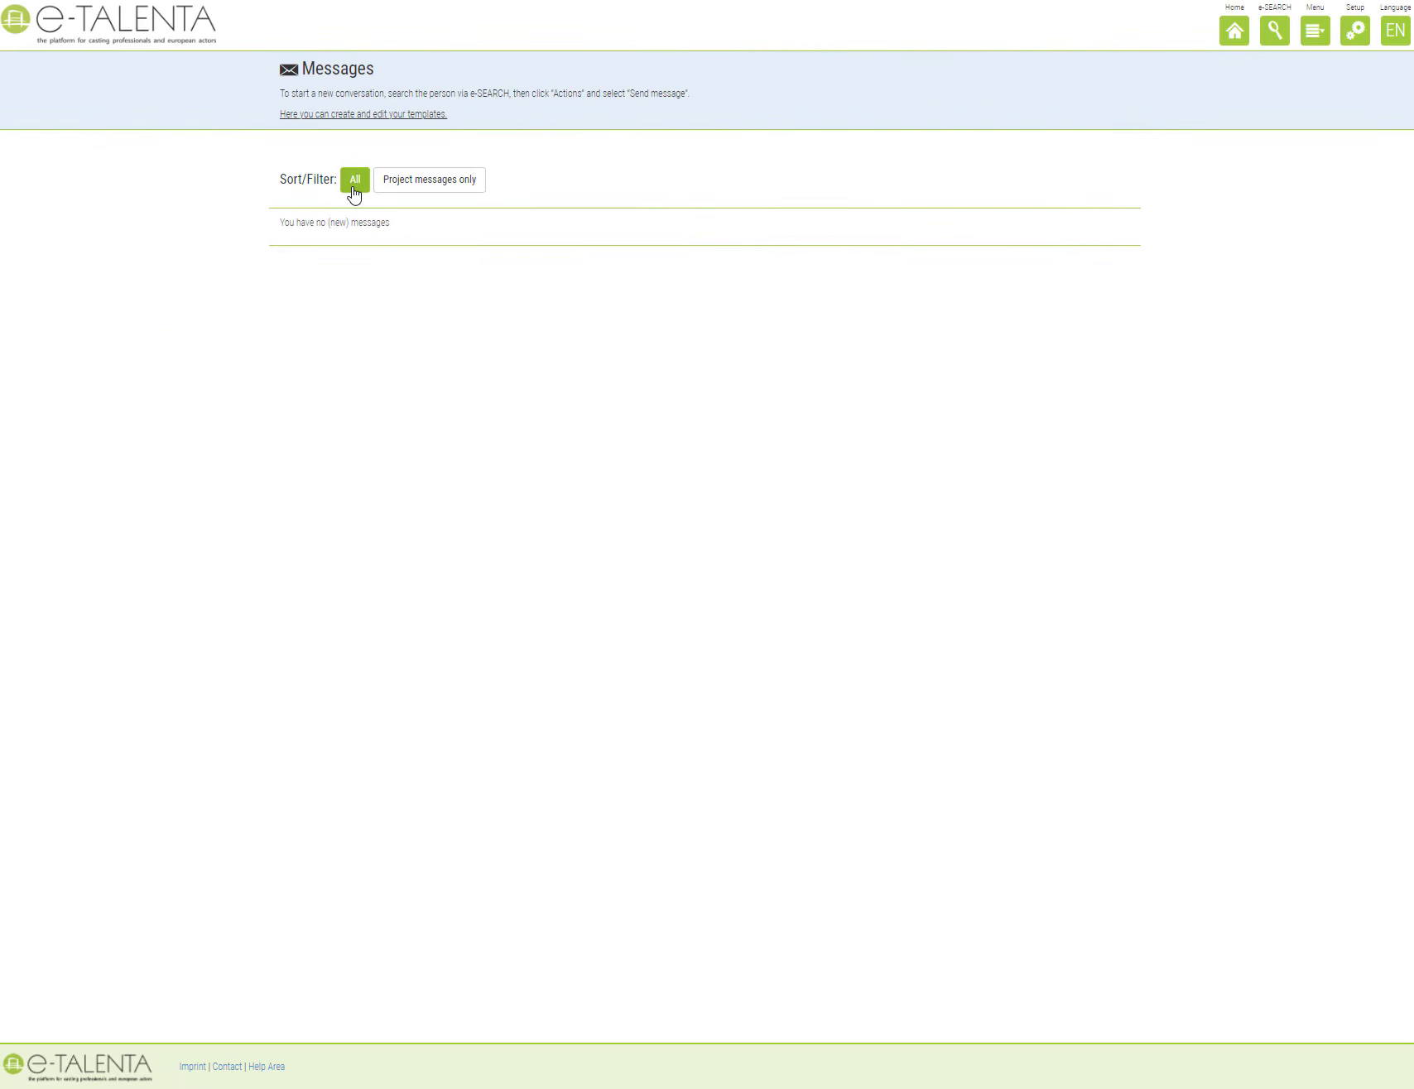